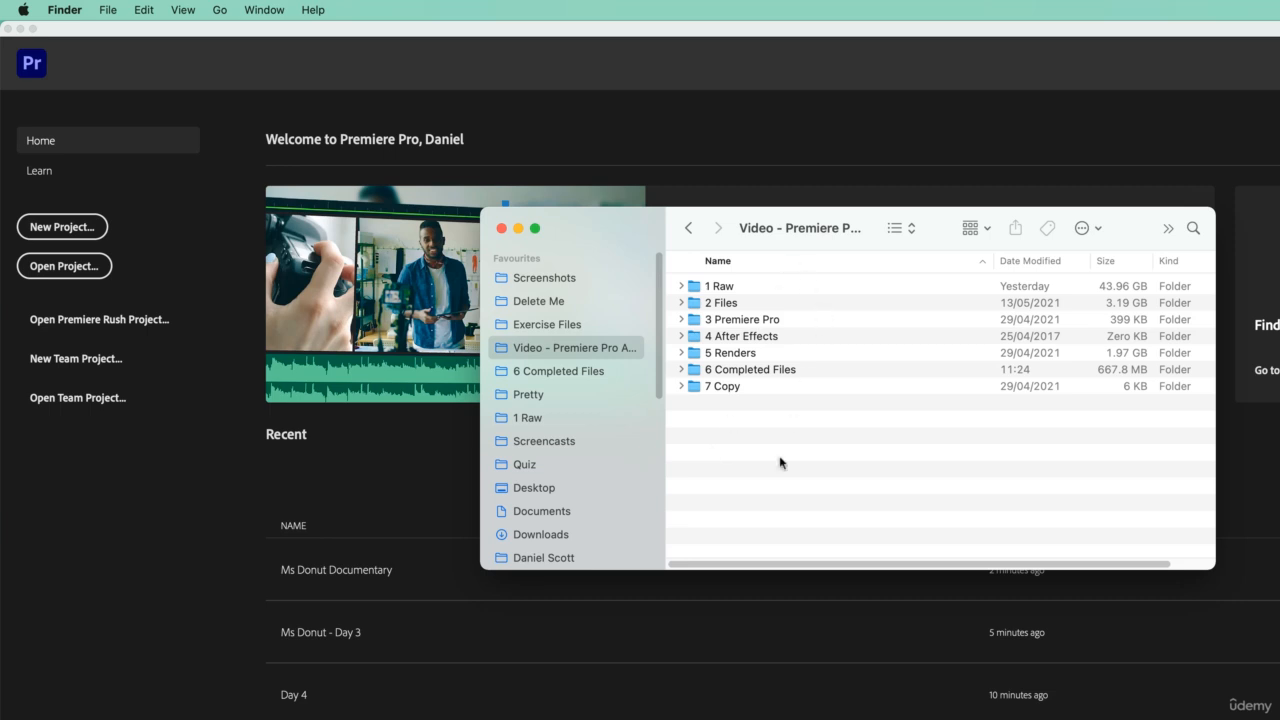
- Examine the course video folder's parent path and look through the contents of its 3 Premiere Pro subfolder
super+click(760, 230)
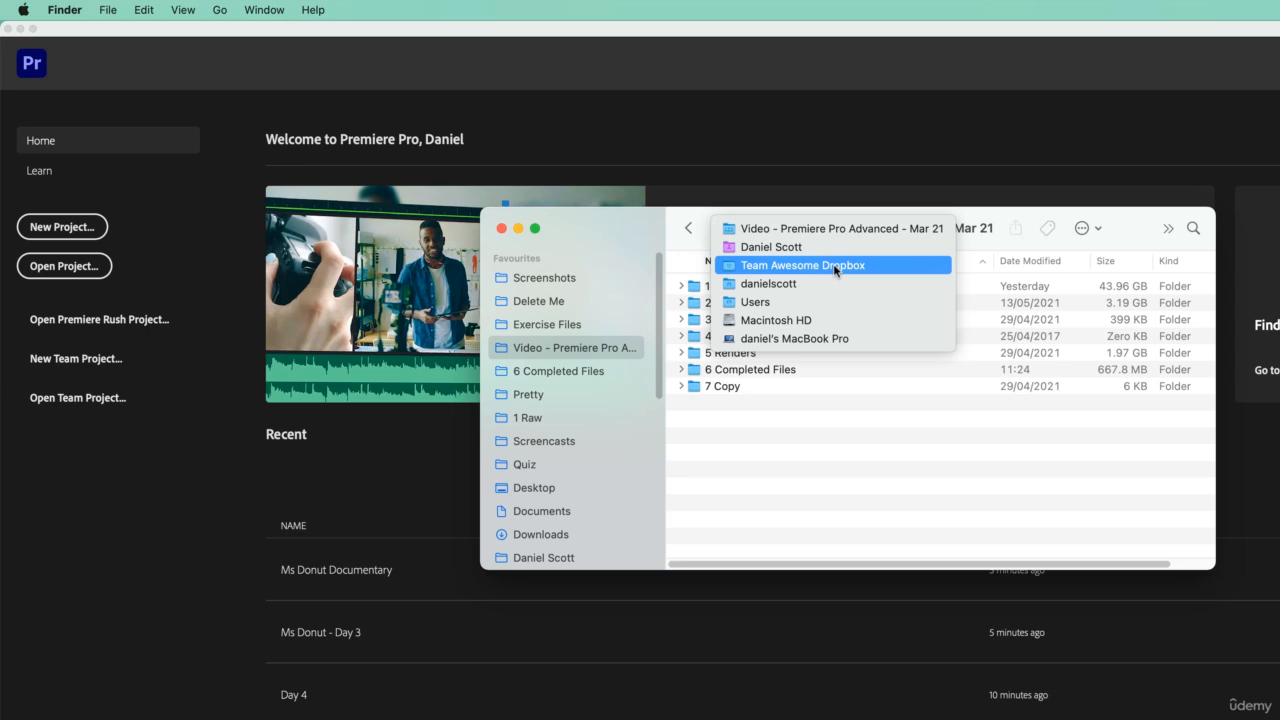
click(755, 480)
click(731, 322)
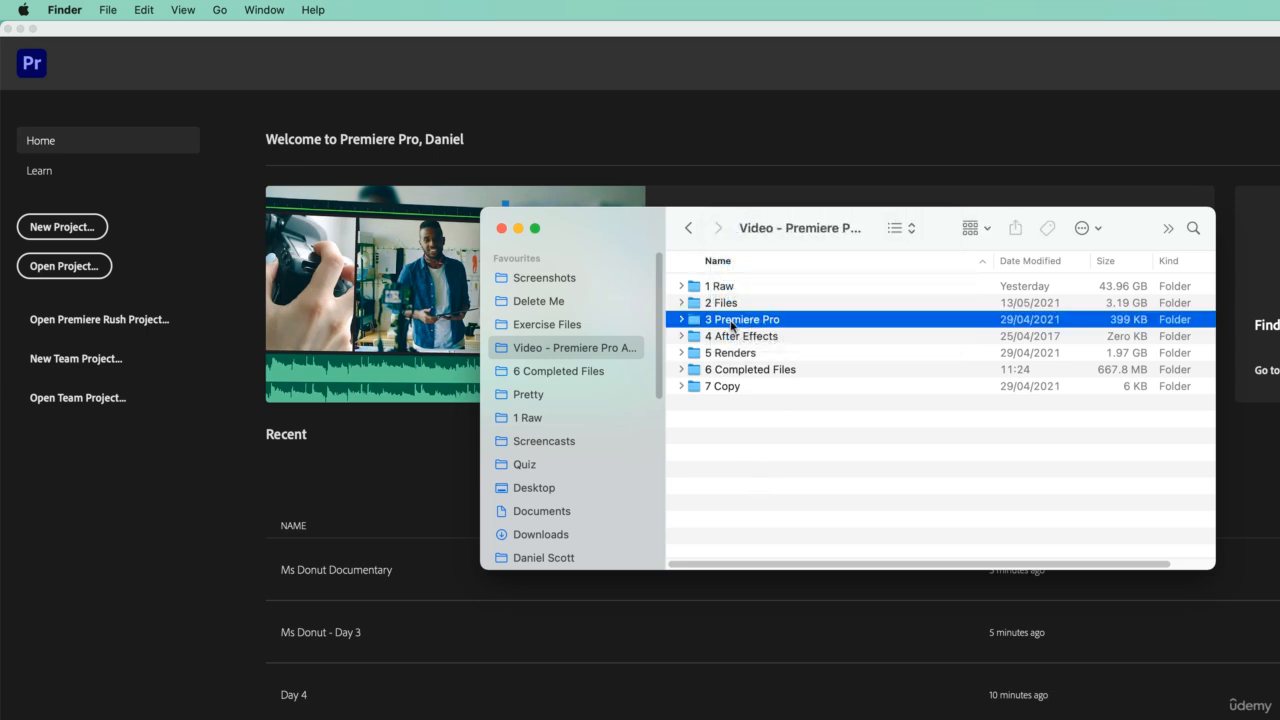
click(681, 319)
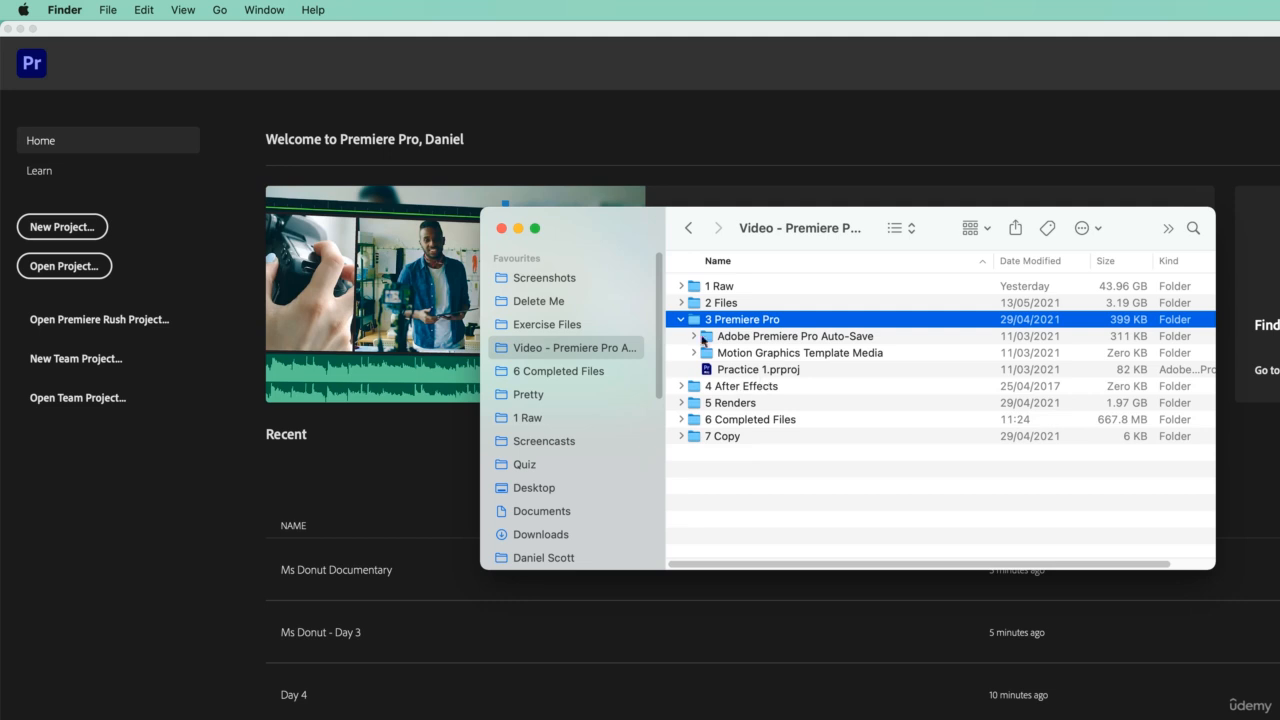
click(682, 320)
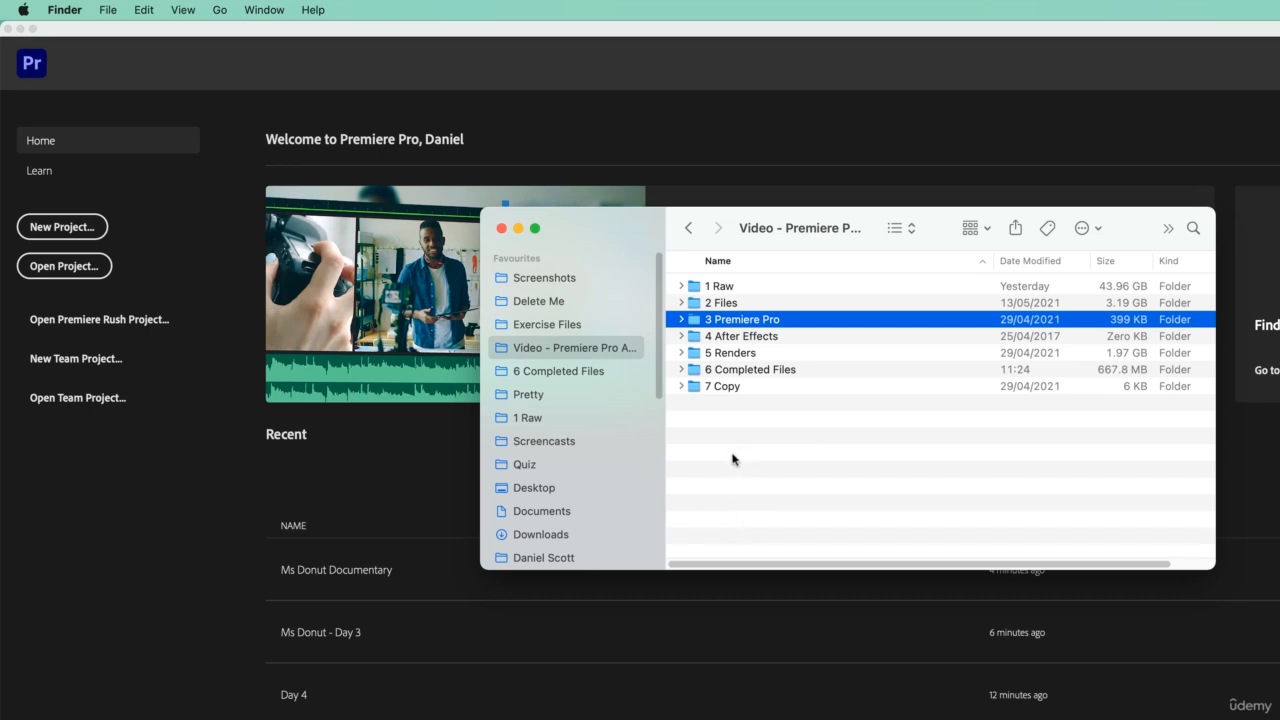
- Open the Ms Donut Documentary folder on the Desktop and select the Ms Donut Documentary.prodset file
click(540, 488)
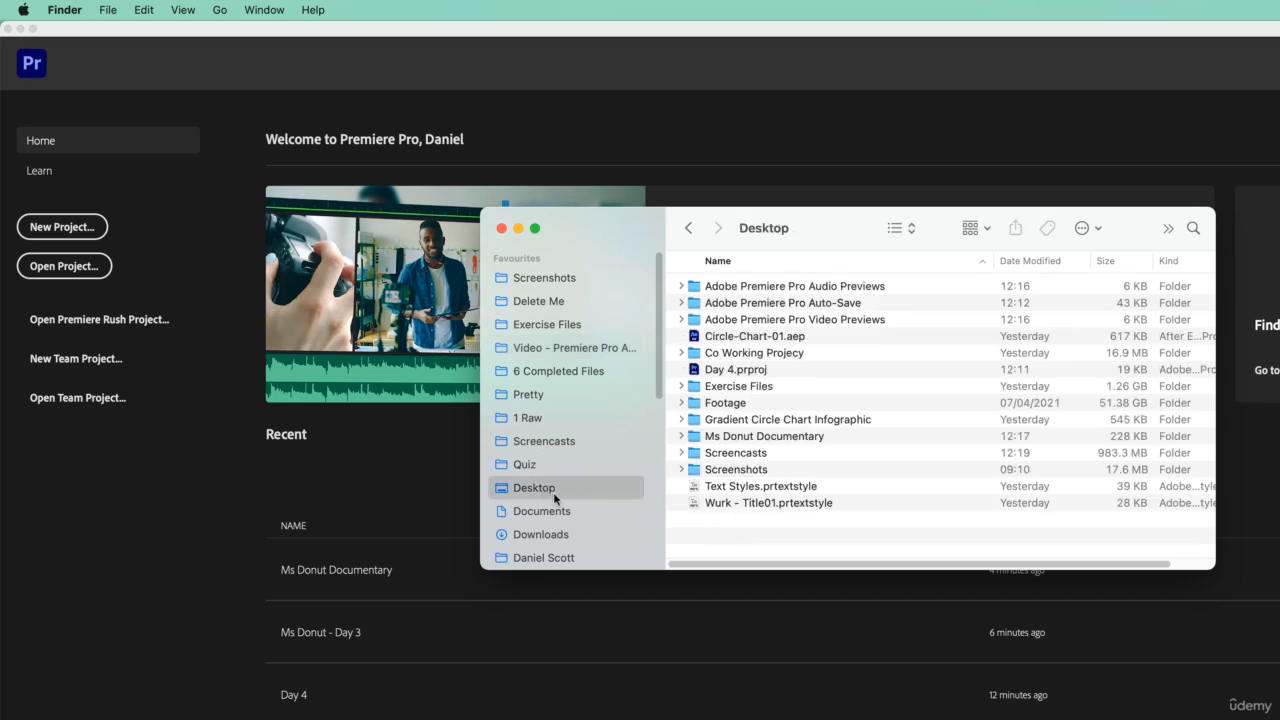
click(779, 440)
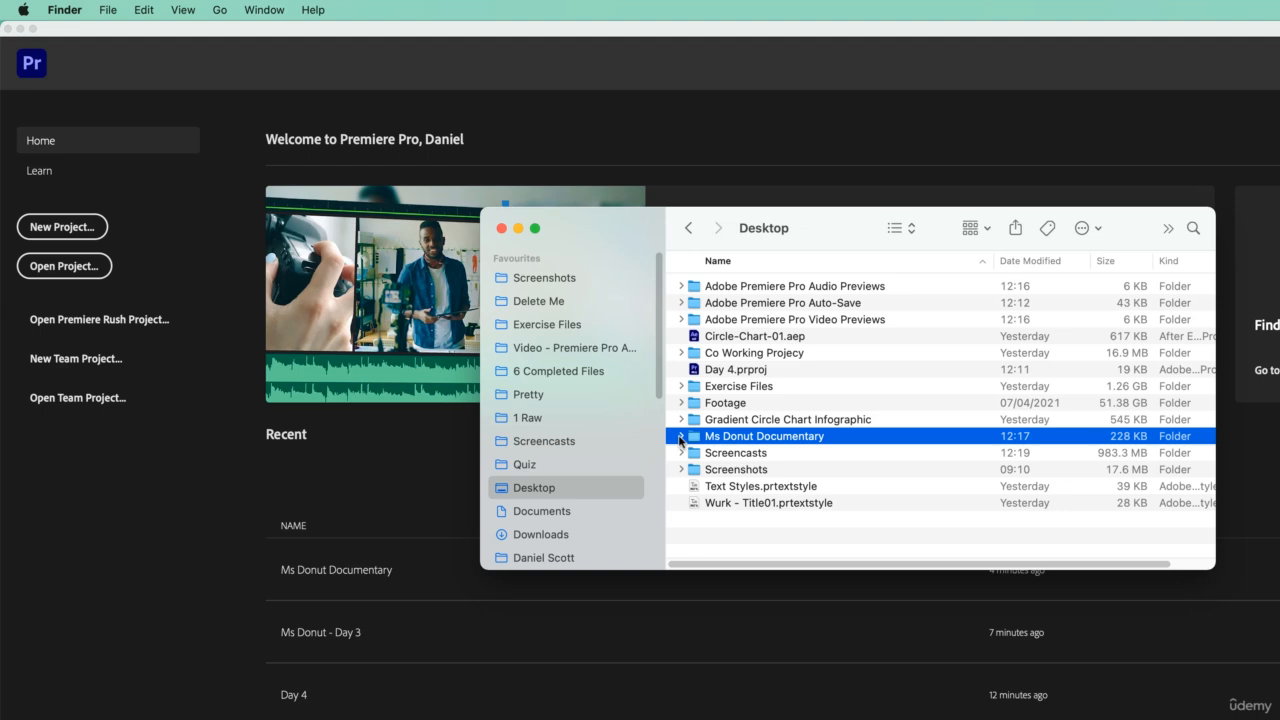
double_click(750, 440)
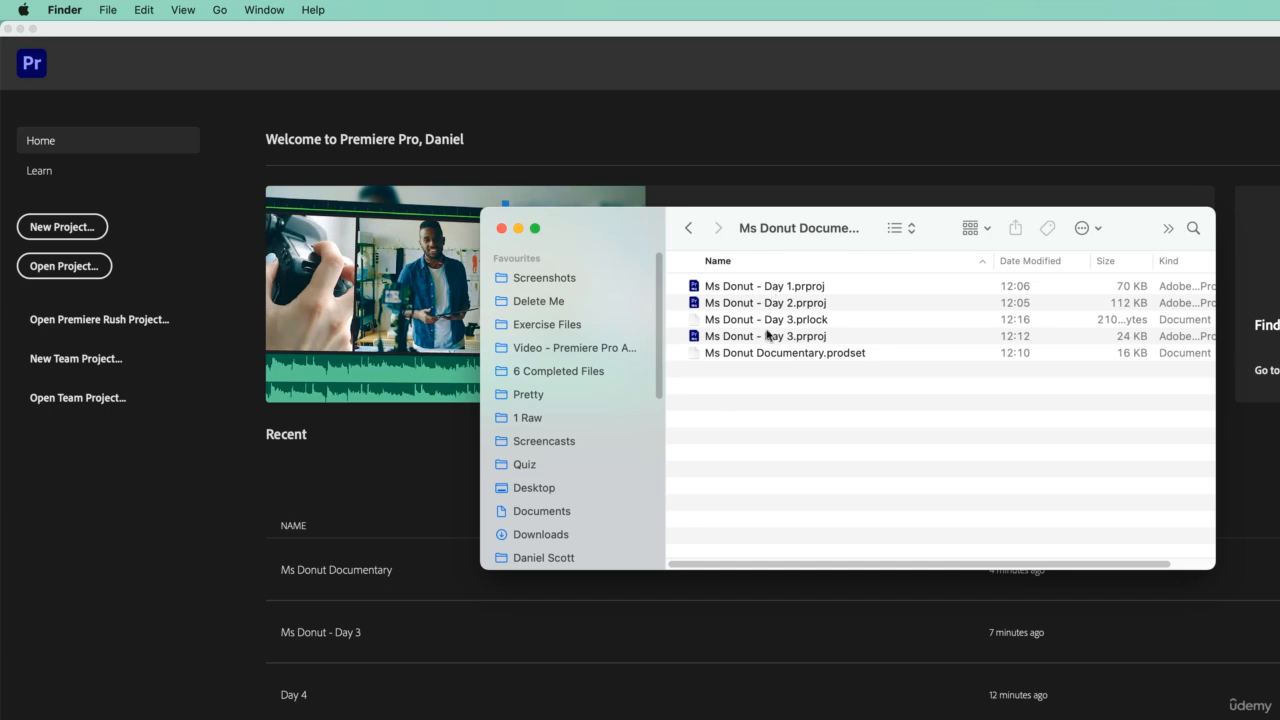
click(800, 358)
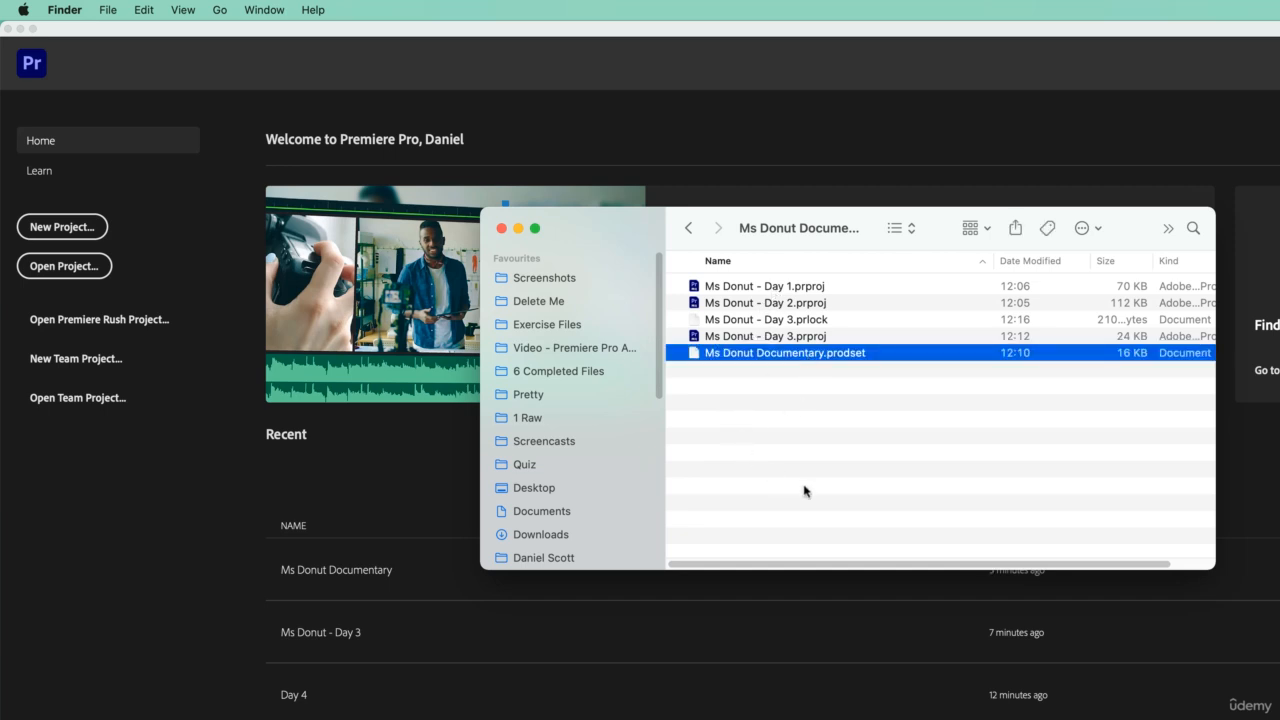
- Switch to Premiere Pro and open the recent production Ms Donut Documentary
click(436, 72)
click(139, 12)
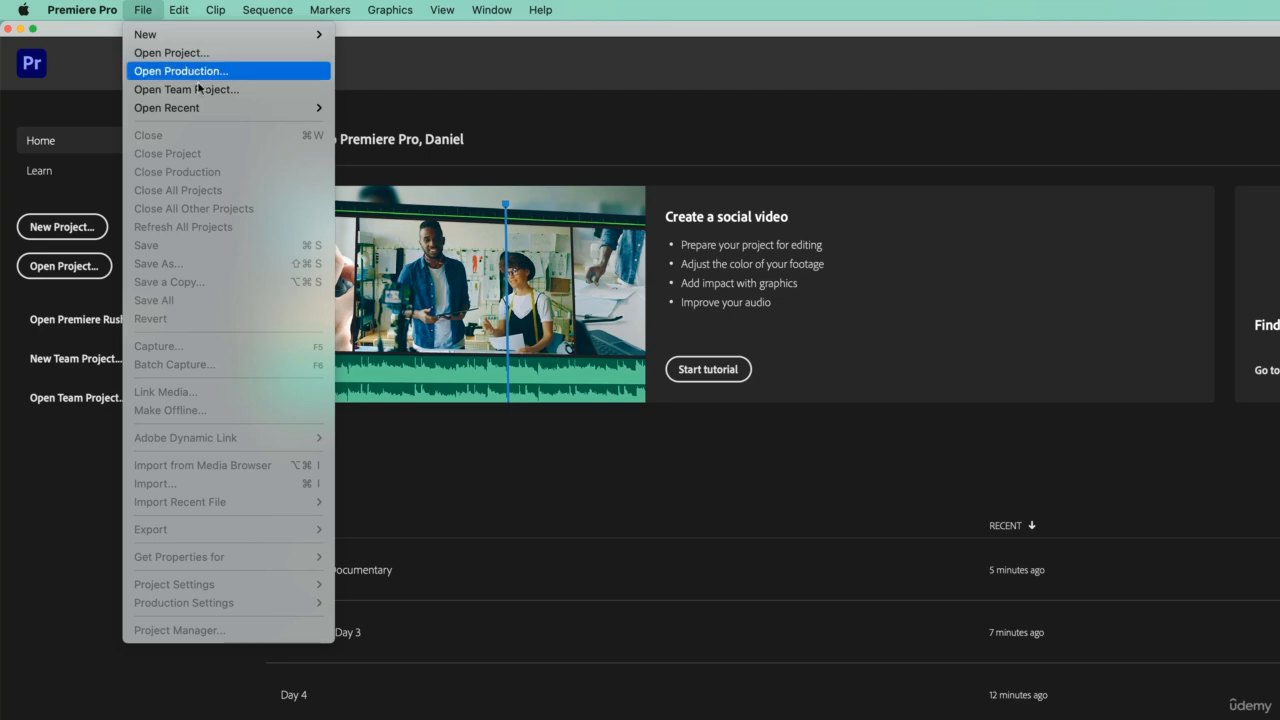
click(190, 71)
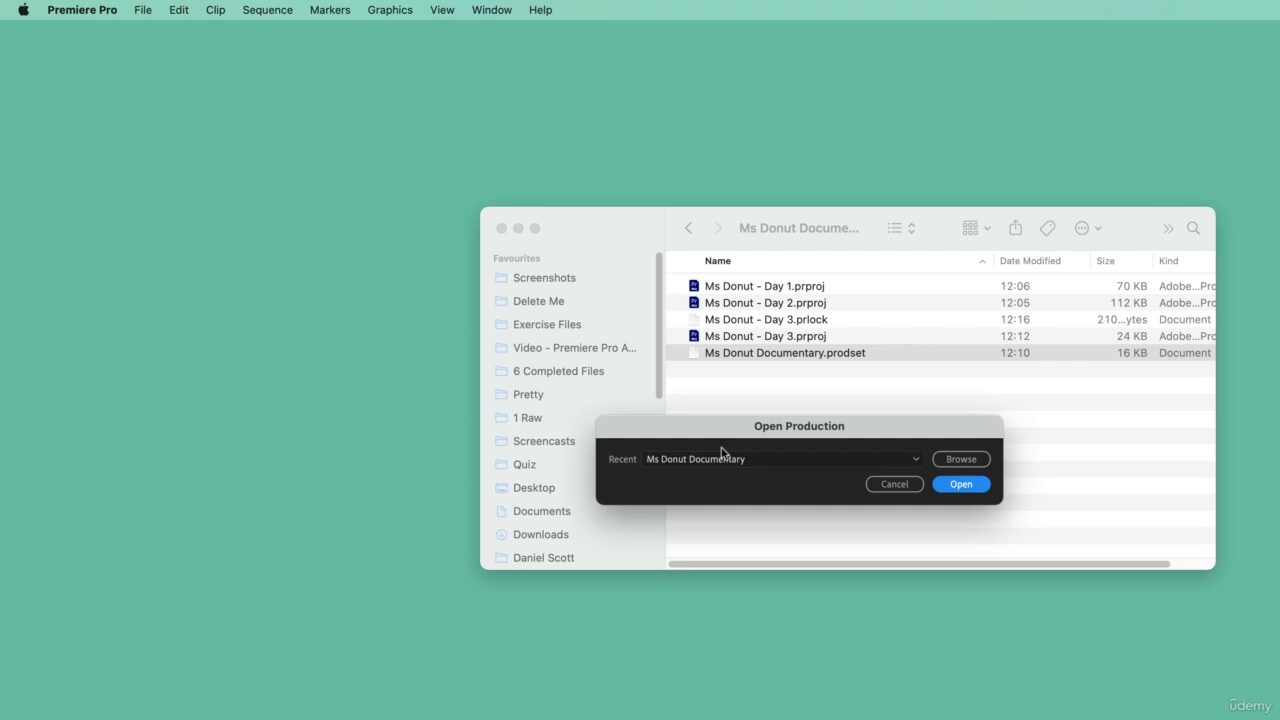
click(913, 463)
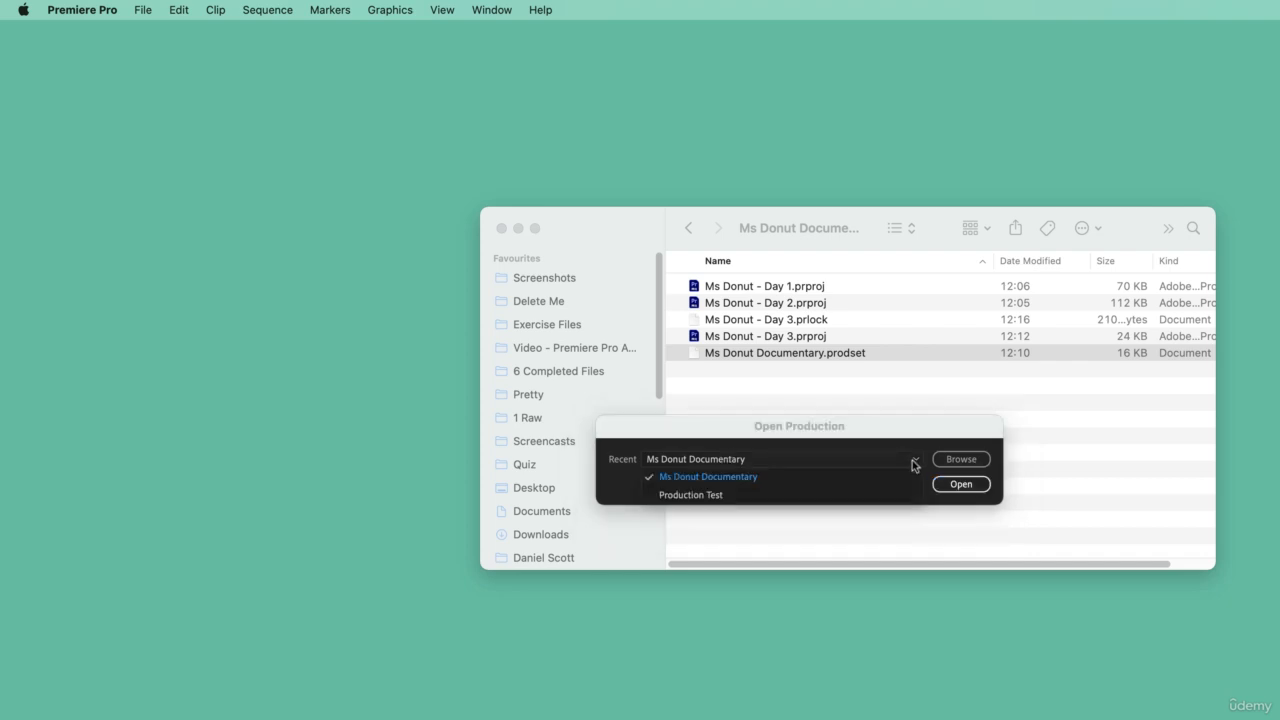
click(955, 483)
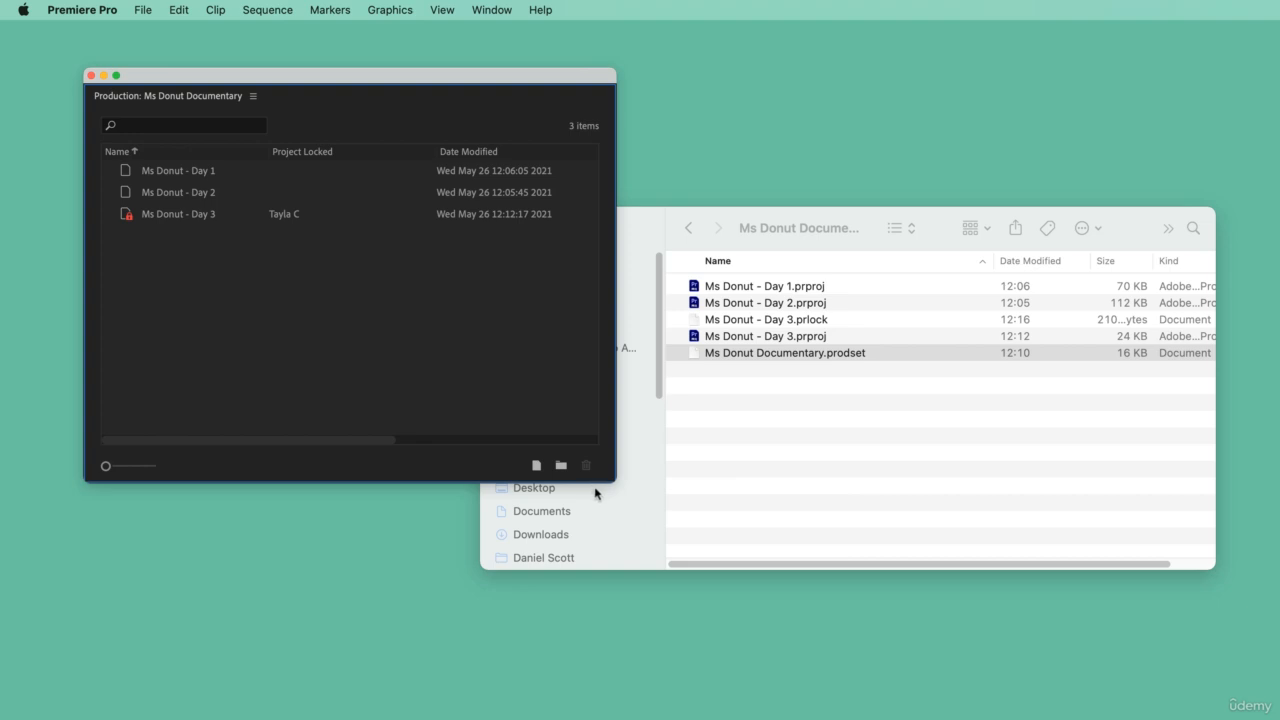
- Open the Ms Donut - Day 1 and Ms Donut - Day 2 projects from the production
mouse_move(371, 95)
mouse_down()
mouse_move(337, 100)
mouse_move(370, 119)
mouse_up()
double_click(181, 171)
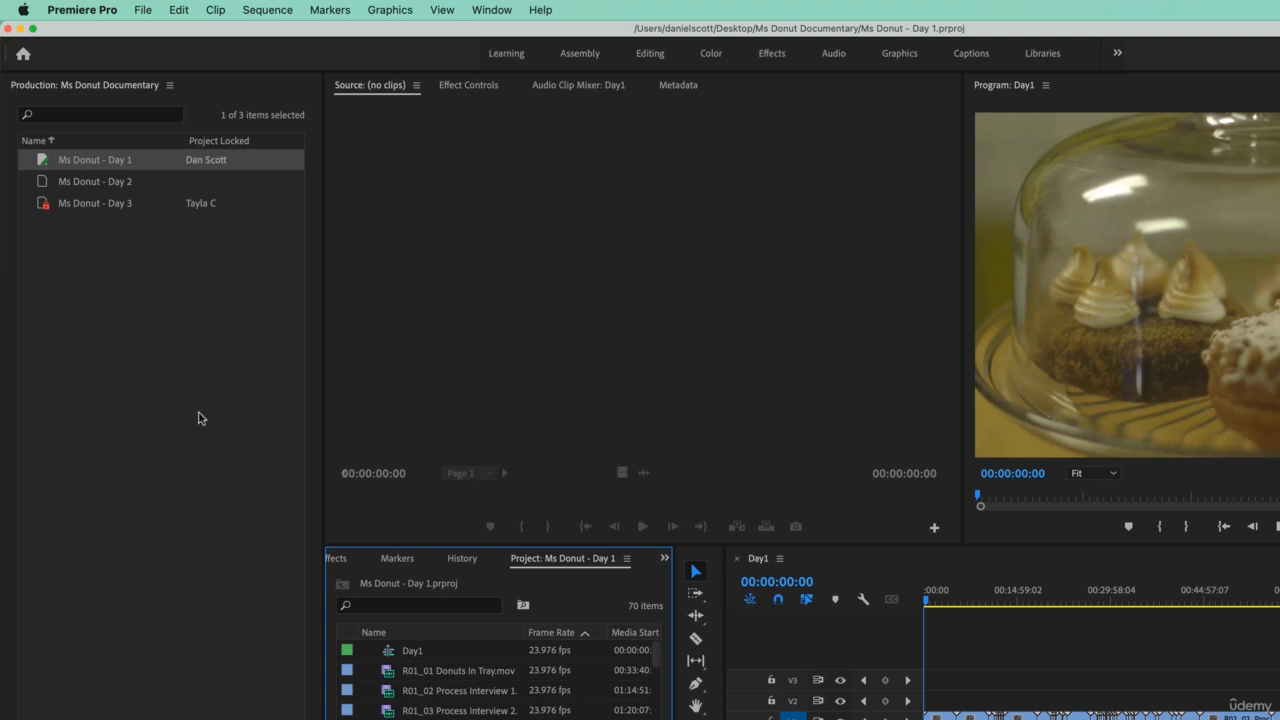
double_click(120, 184)
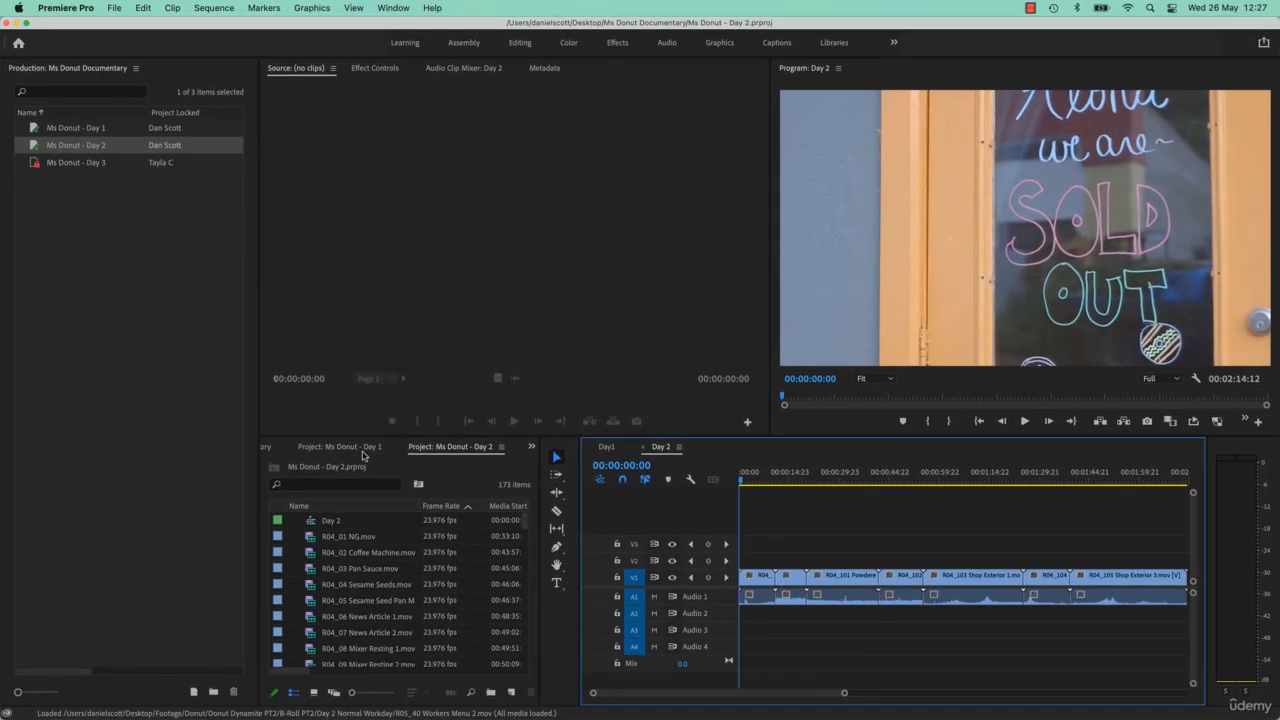
- Close the Ms Donut - Day 2 project while leaving Day 1 open
click(451, 558)
click(446, 447)
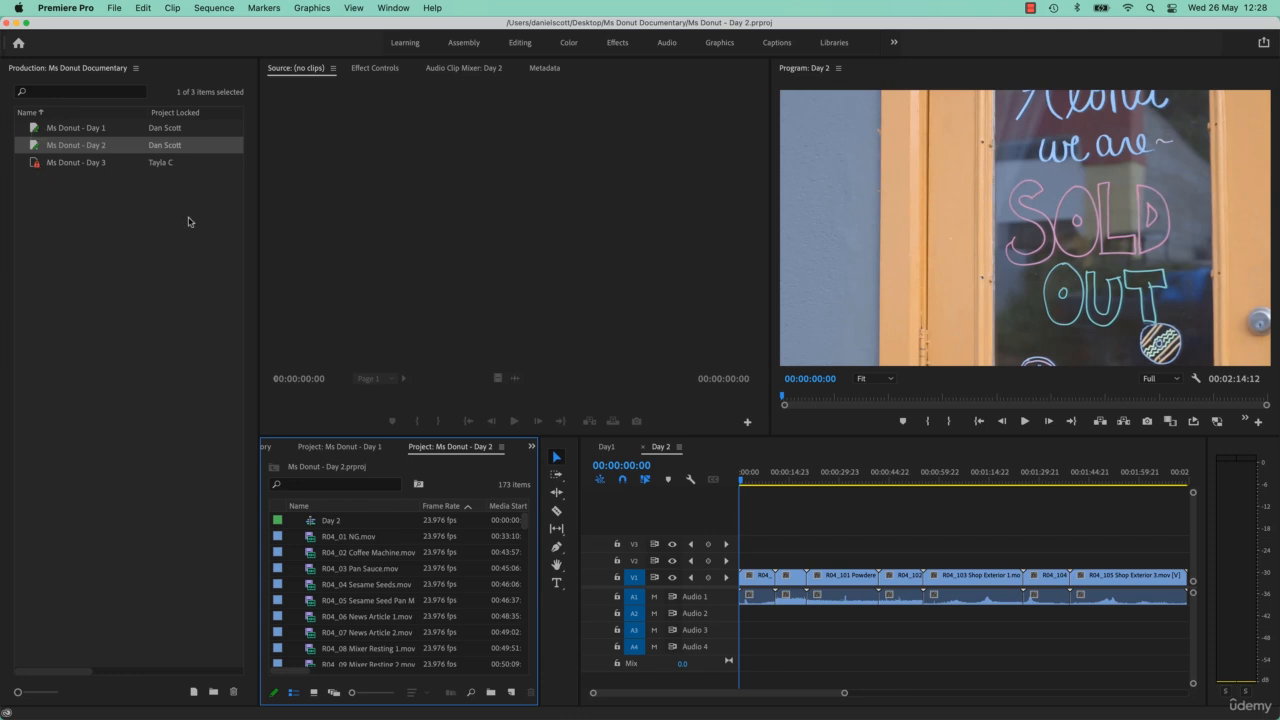
click(502, 447)
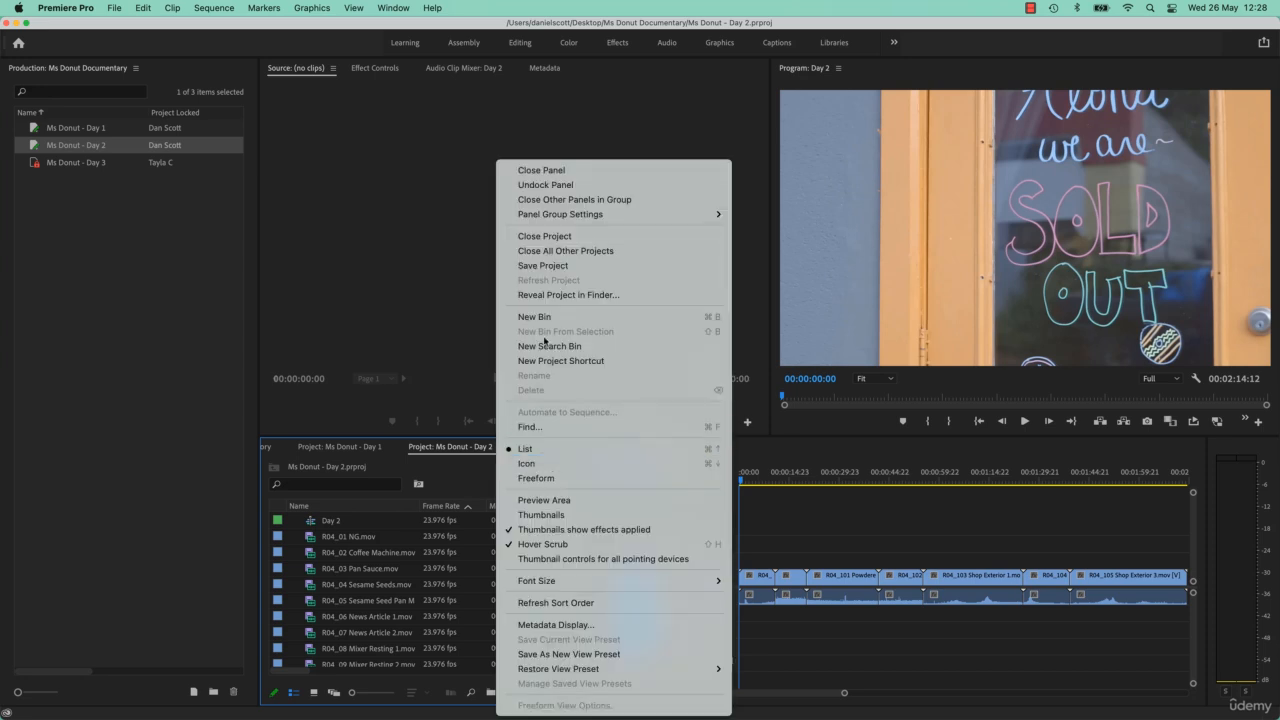
click(551, 236)
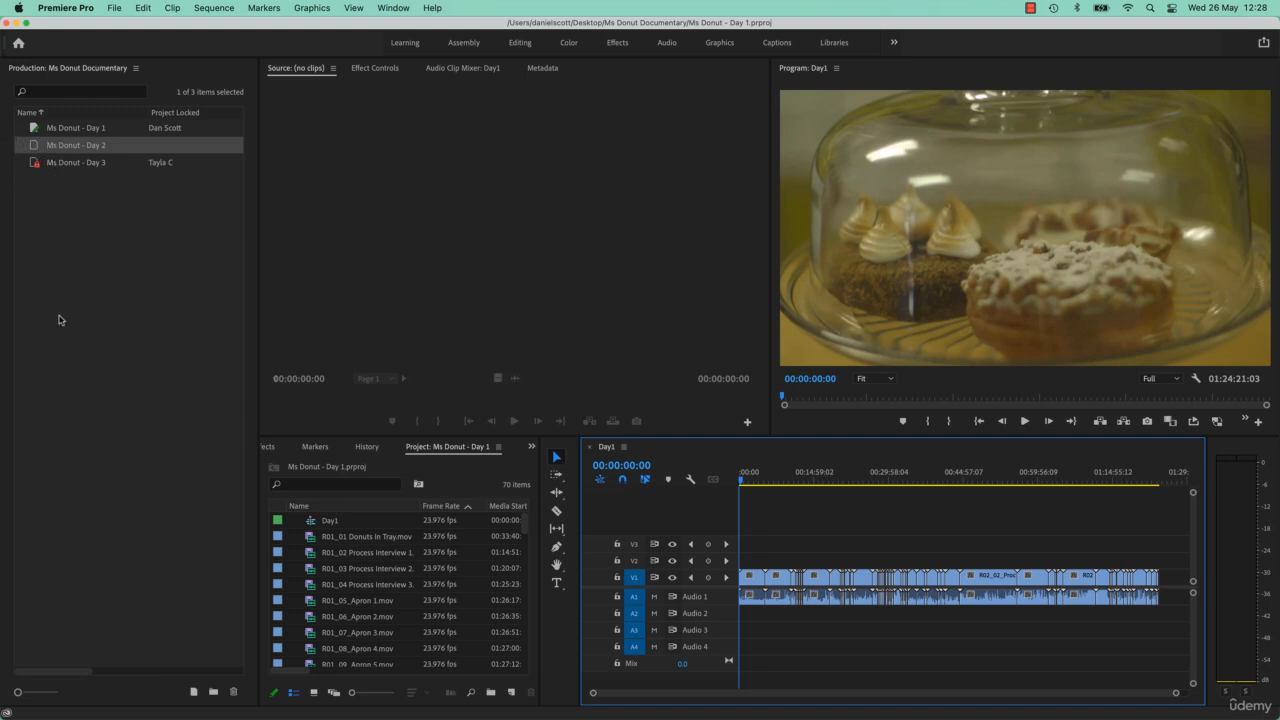
- Open the locked Ms Donut - Day 3 project and select the first two clips in its sequence
click(88, 165)
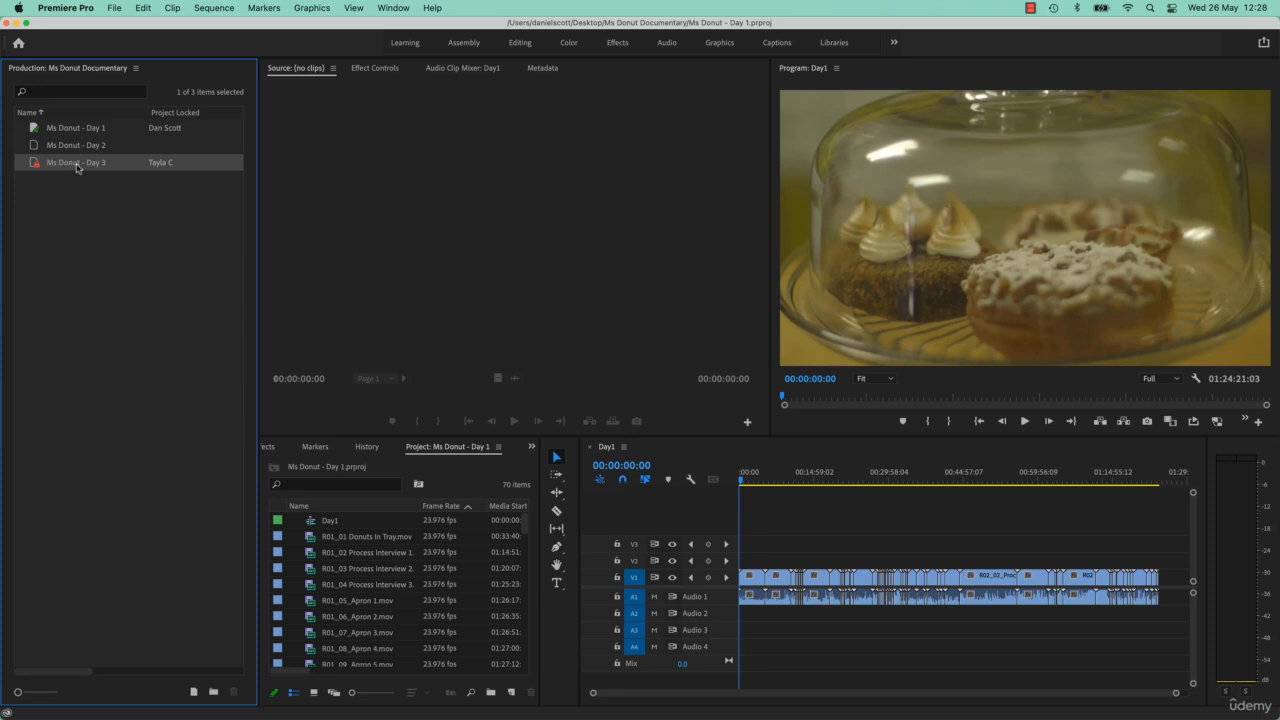
double_click(52, 166)
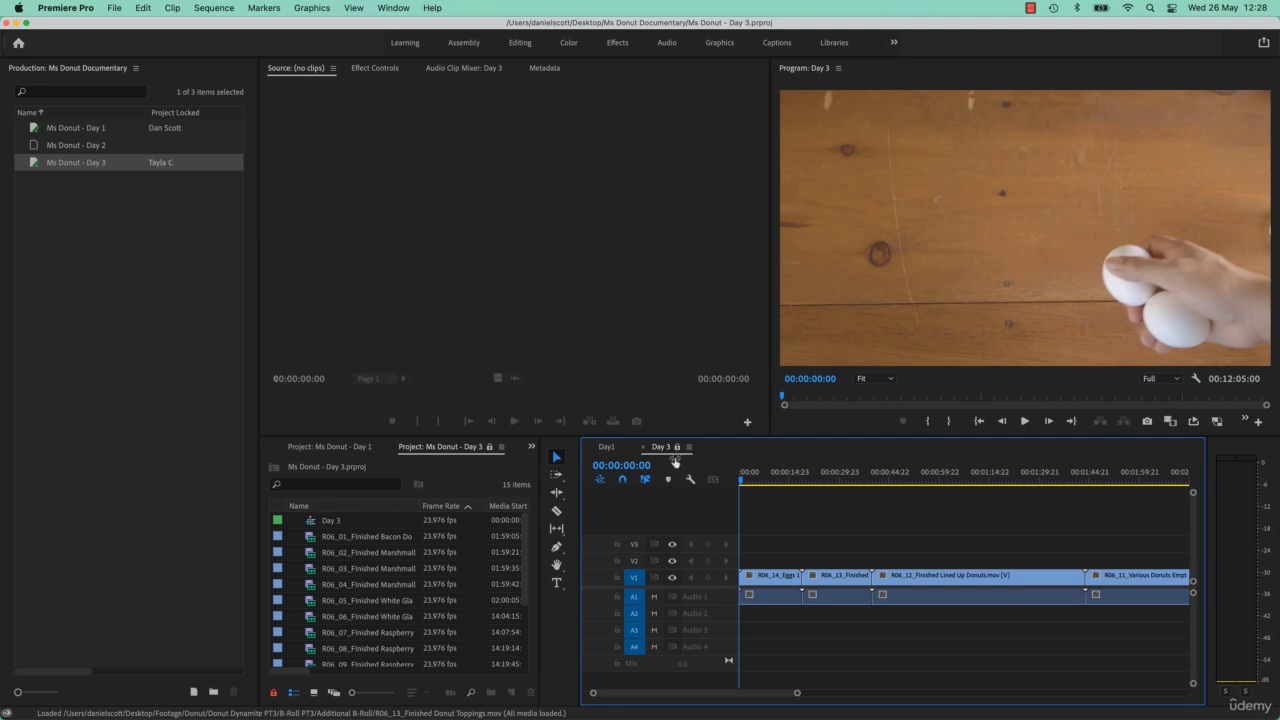
drag(777, 508, 850, 604)
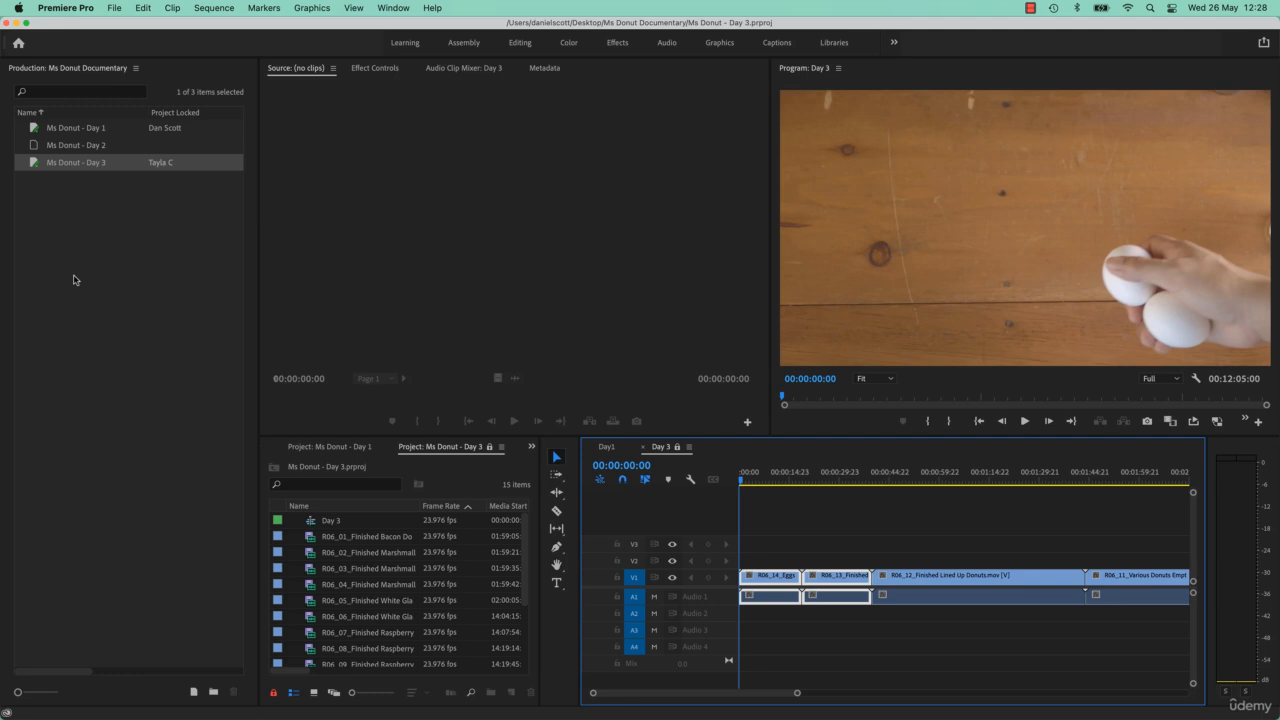
- Close the Day 3 sequence and its Ms Donut - Day 3 project
click(645, 447)
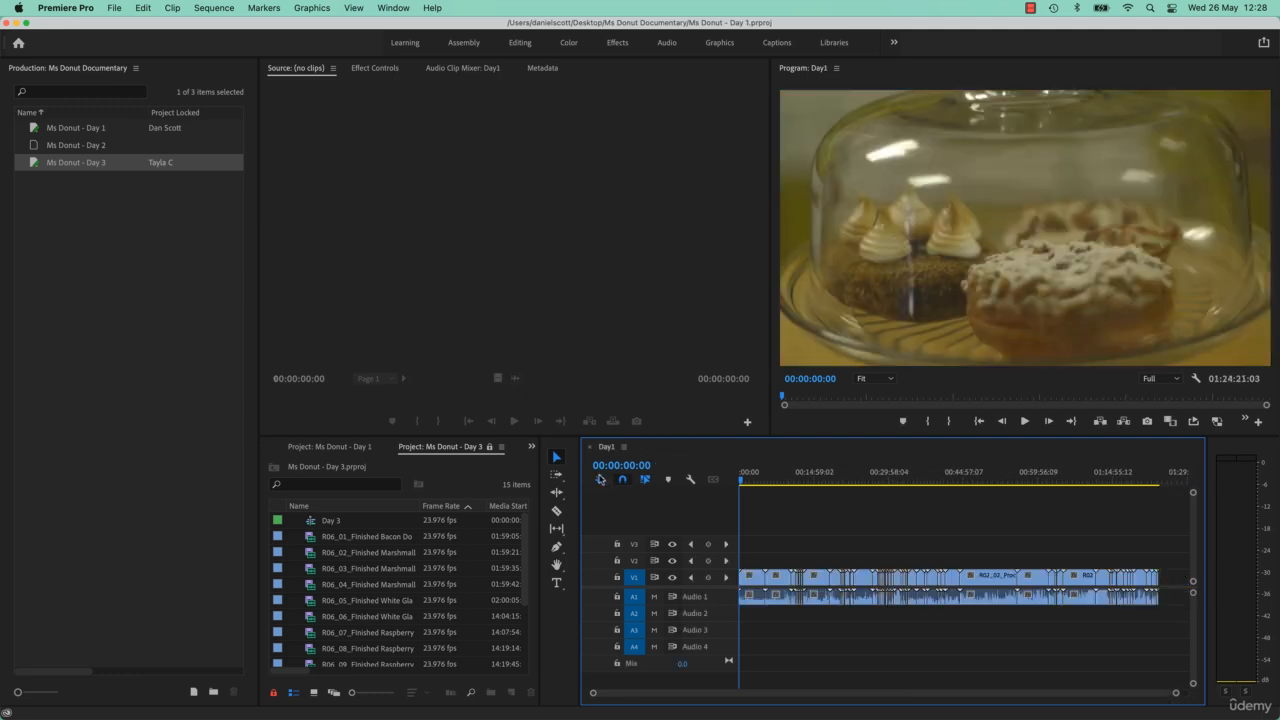
click(501, 447)
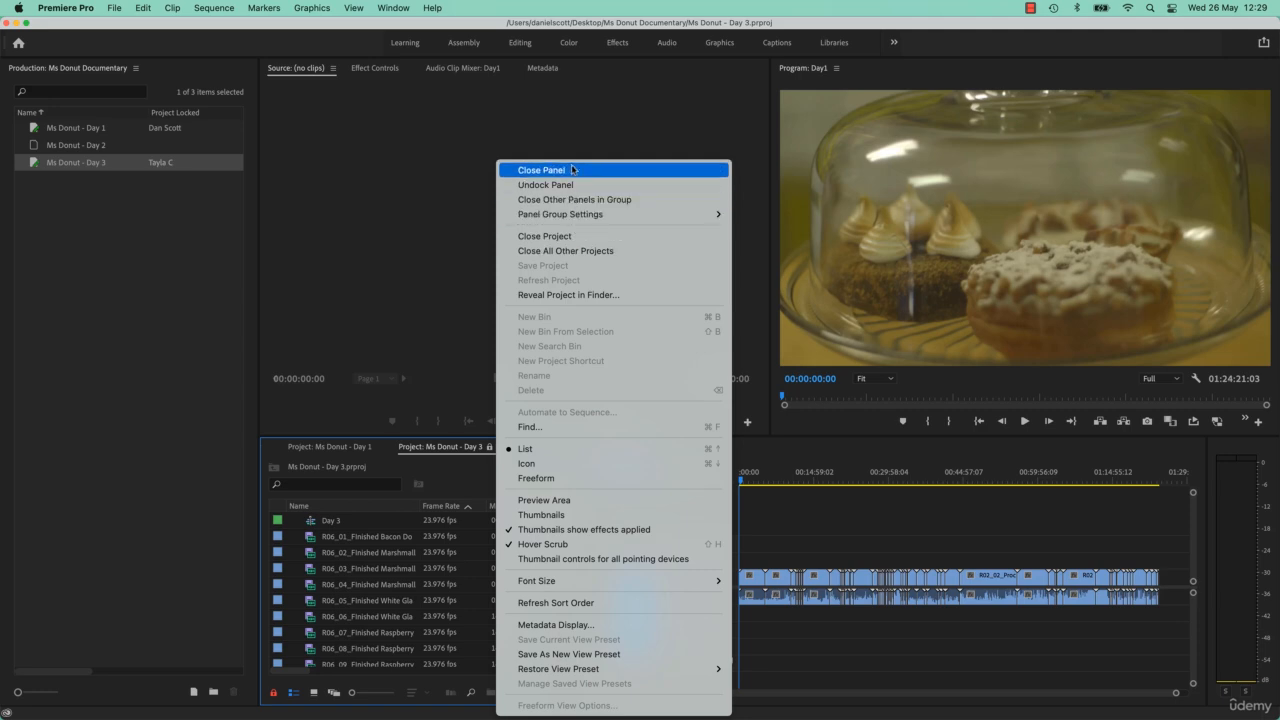
click(557, 238)
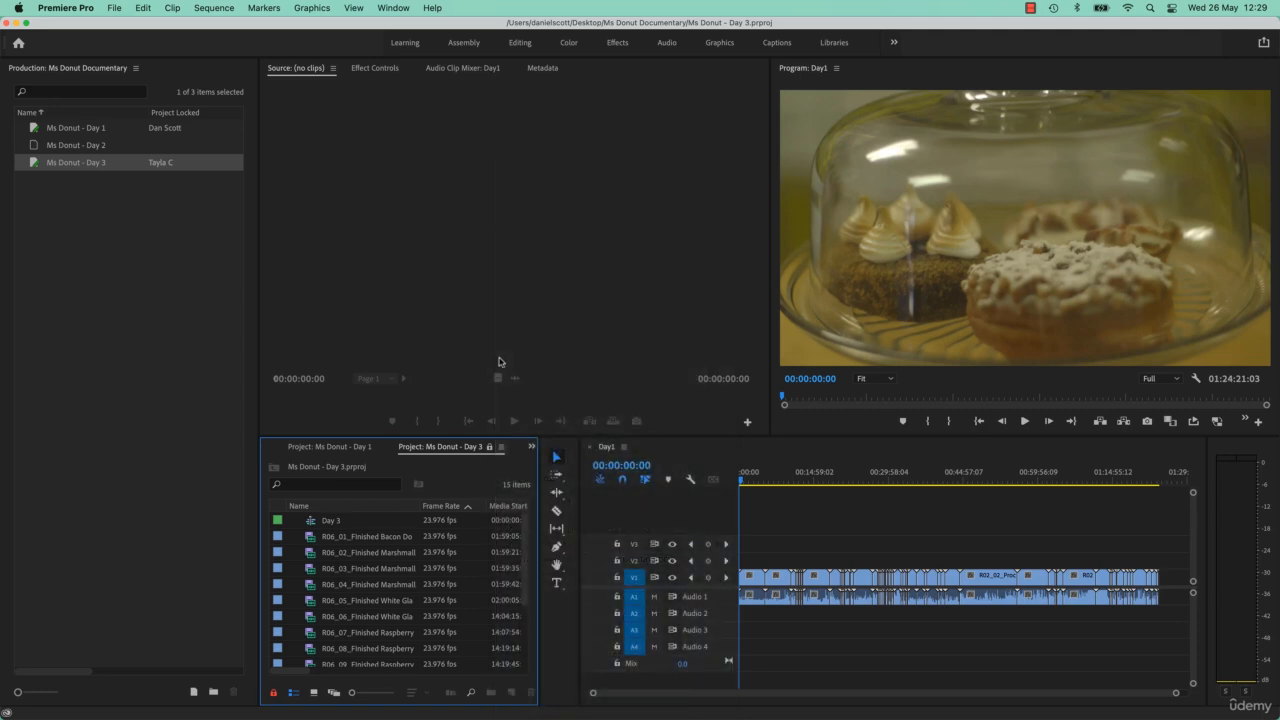
- Close the whole Ms Donut Documentary production
click(181, 289)
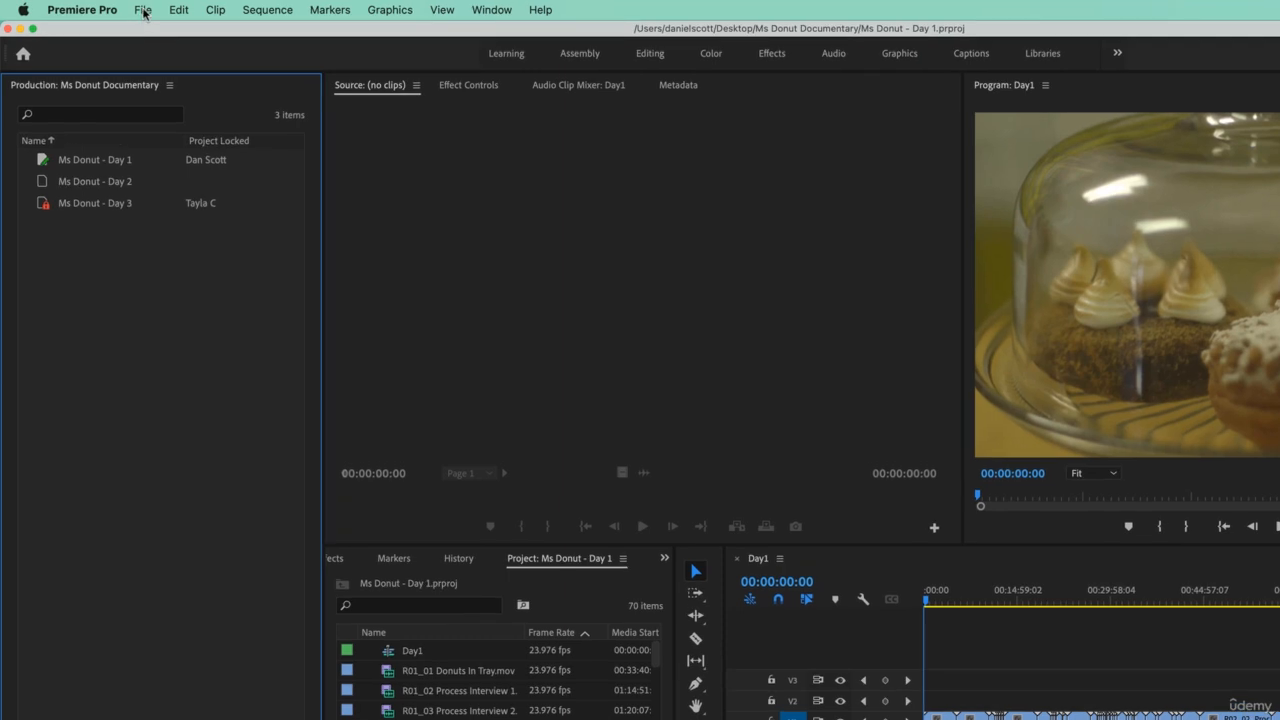
click(143, 10)
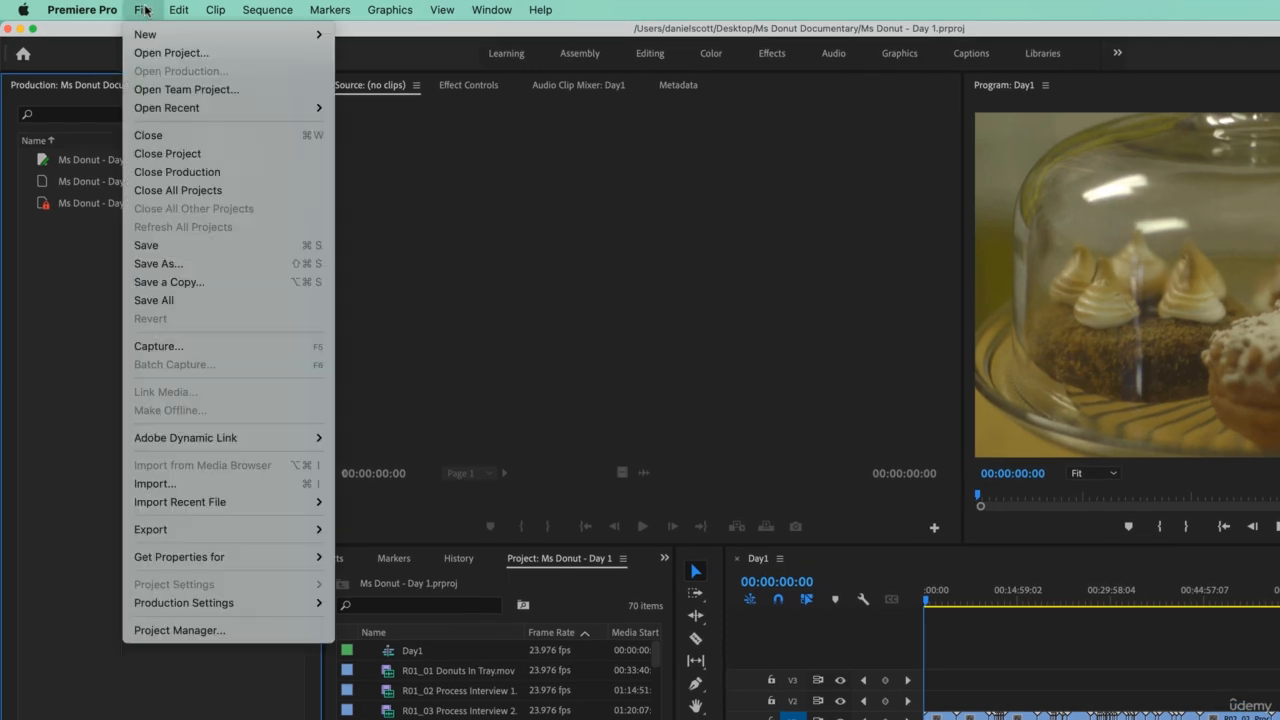
click(172, 177)
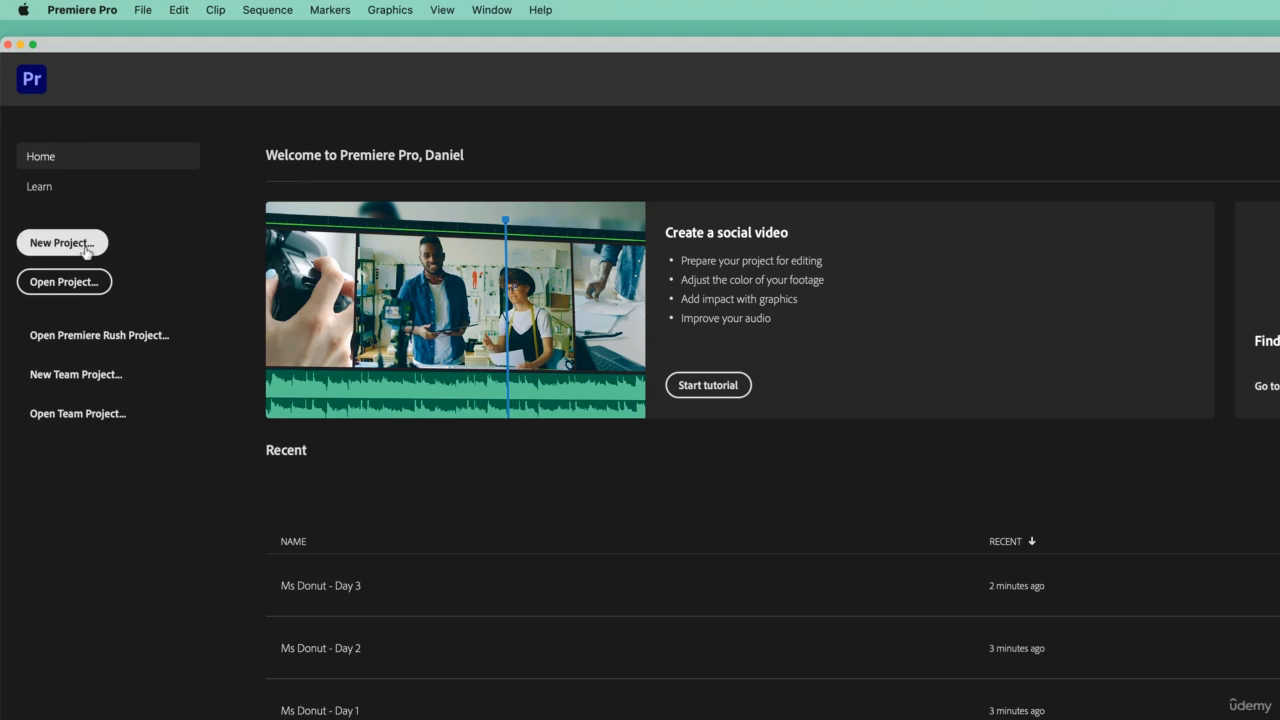
- Create a new production named Figma Training Course on the Desktop
click(143, 10)
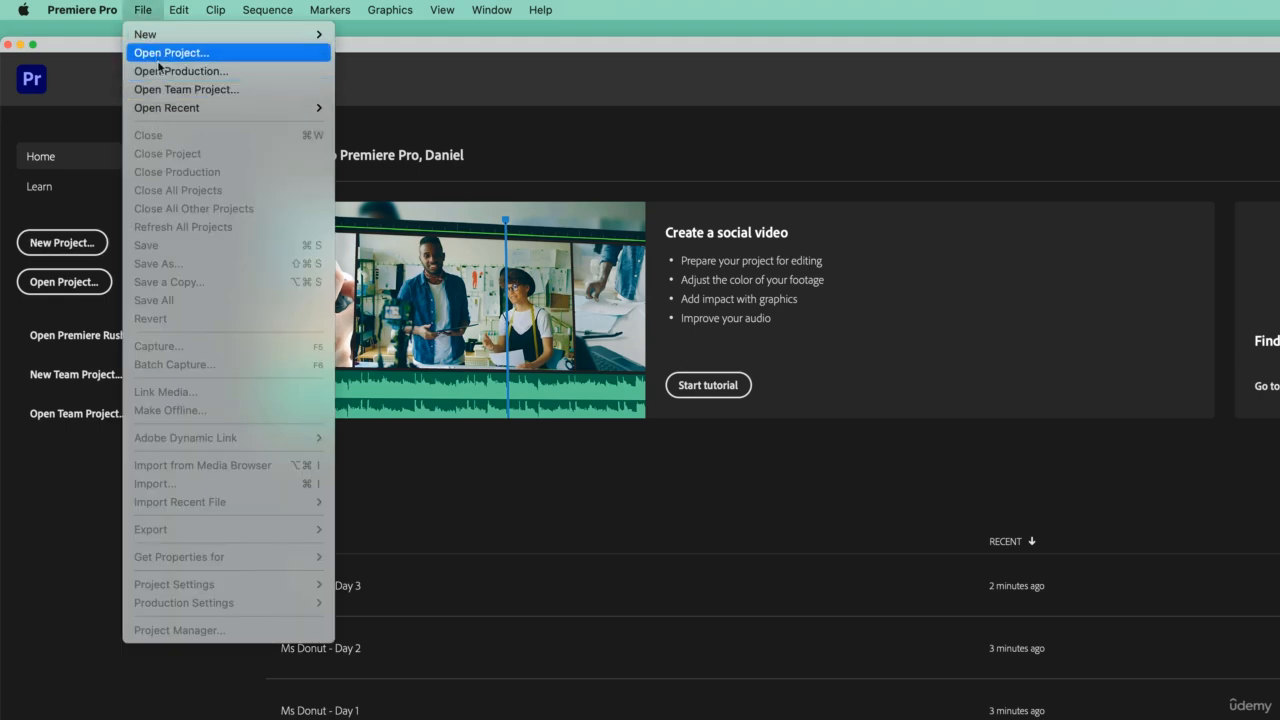
mouse_move(160, 34)
click(364, 53)
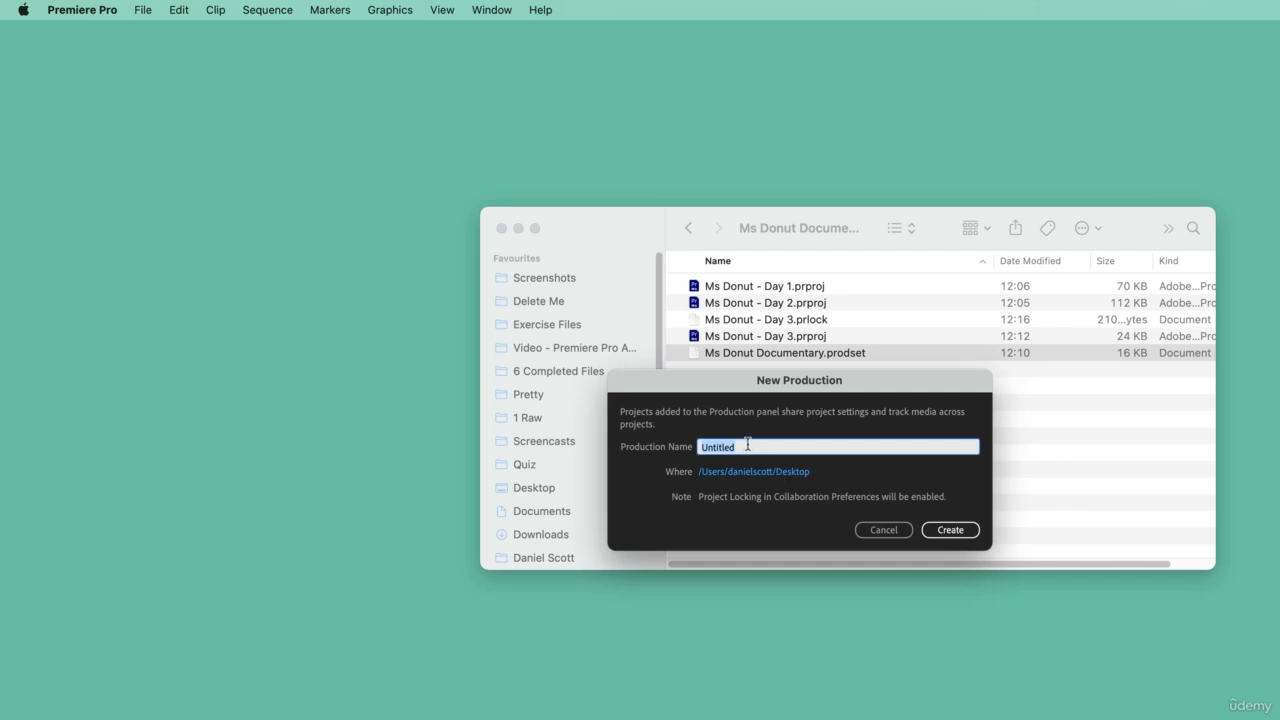
text(Photoshop)
key(super+a)
text(Figa)
text(Training Course)
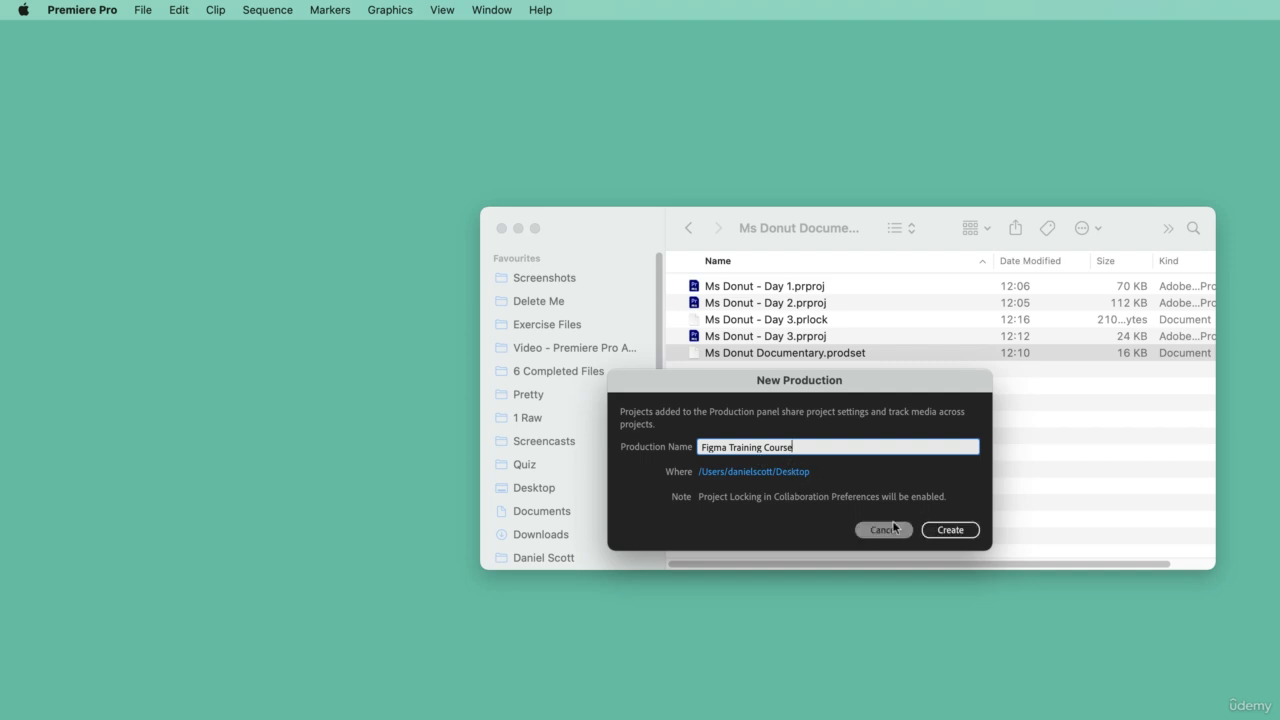
click(966, 529)
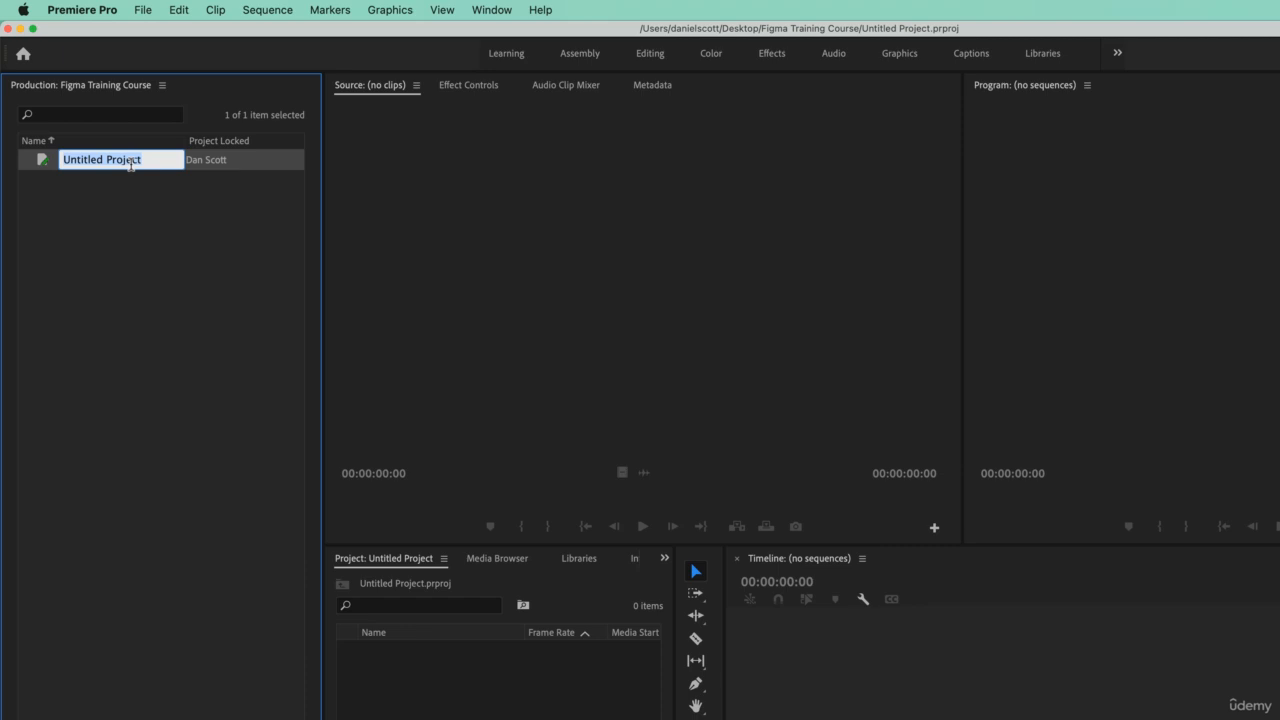
- Name the new project in the production Tut 01
text(Tut 01)
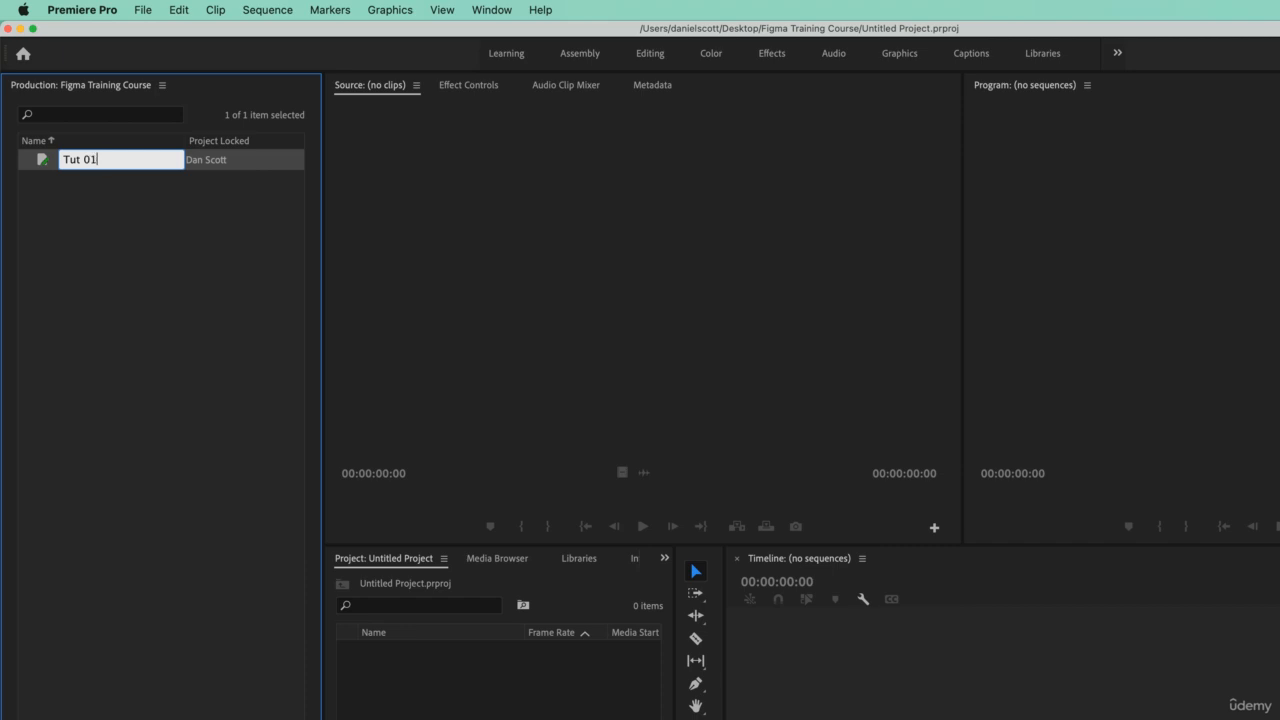
key(Return)
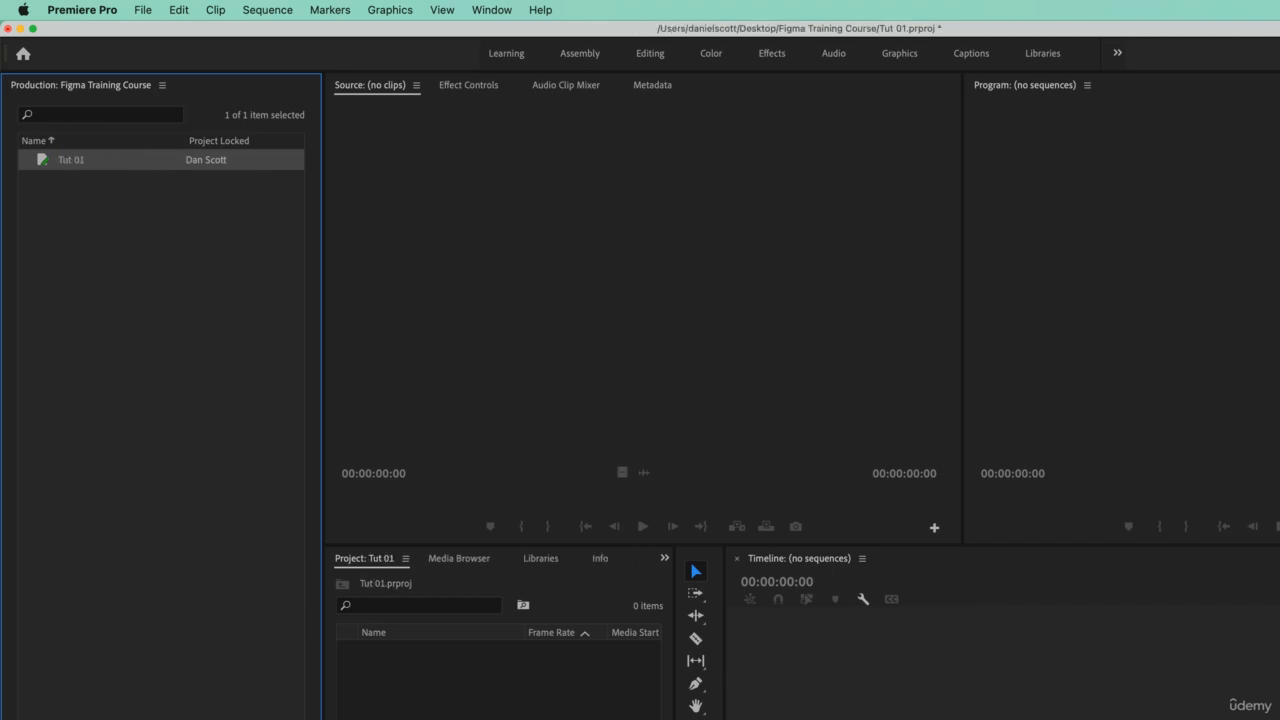
click(164, 87)
click(71, 410)
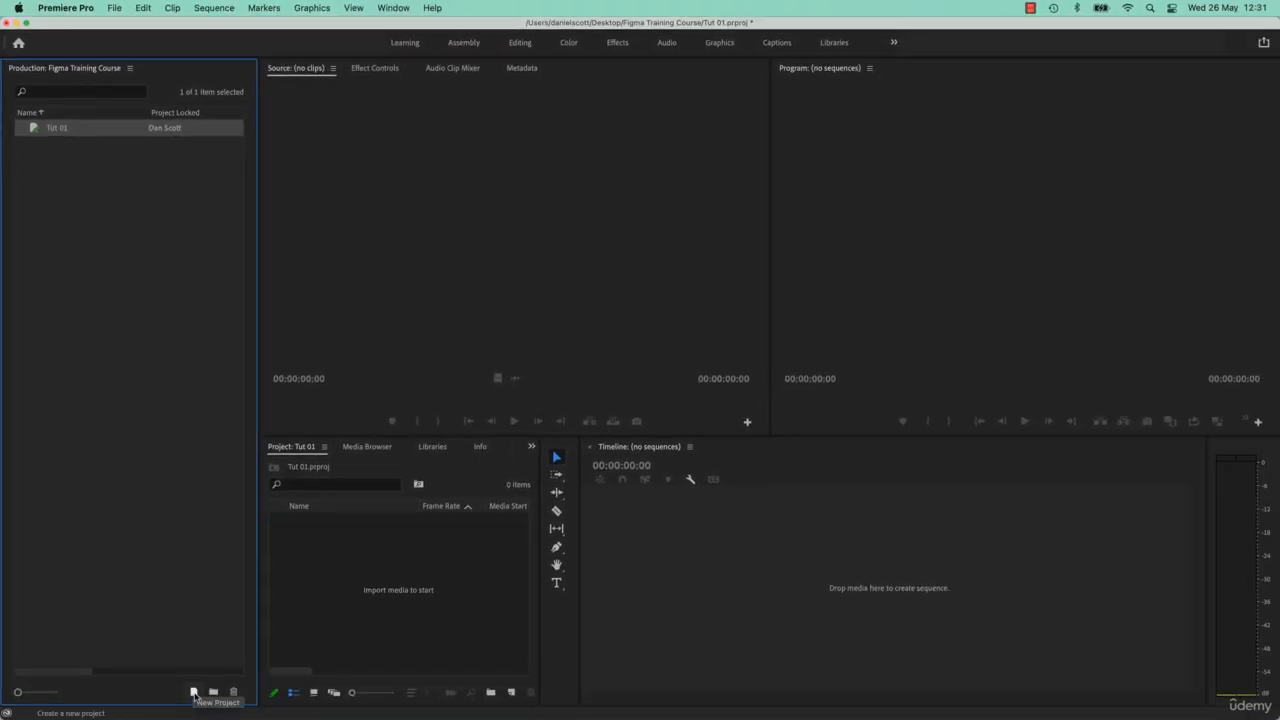
click(116, 8)
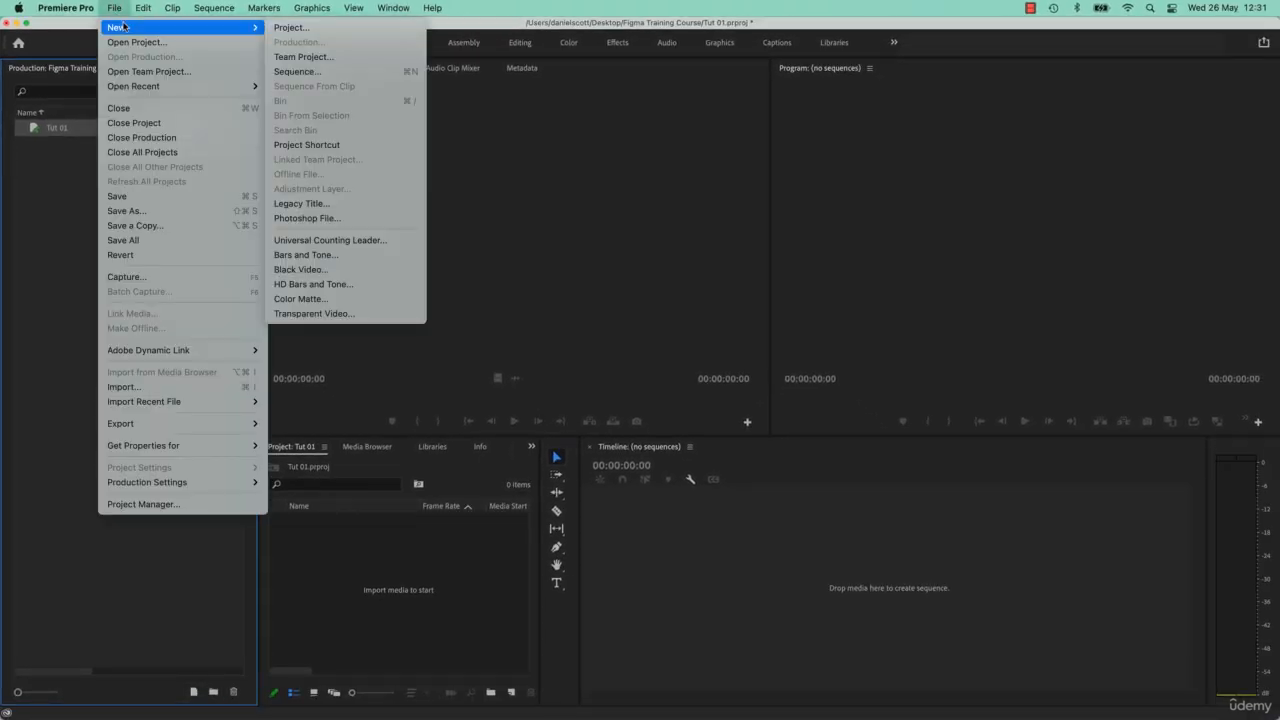
click(109, 597)
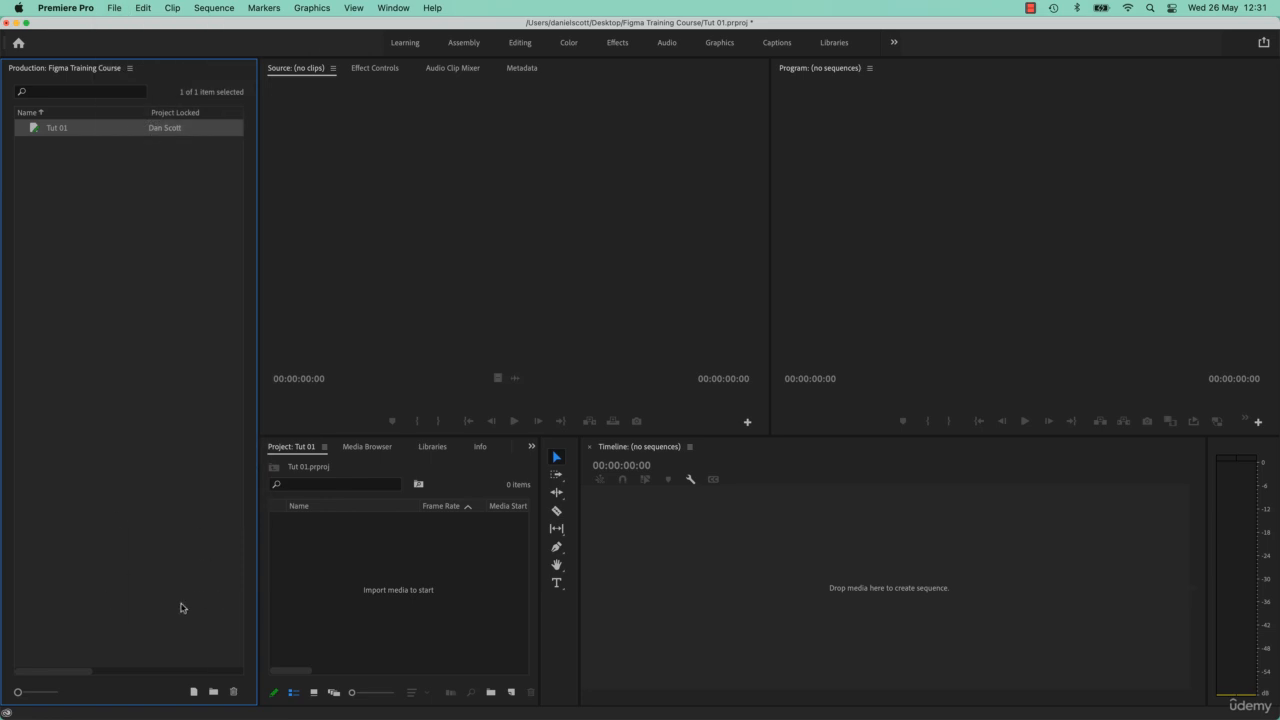
- Create a second project named Tut 02 in the Figma Training Course production and check both projects' open bins
click(194, 692)
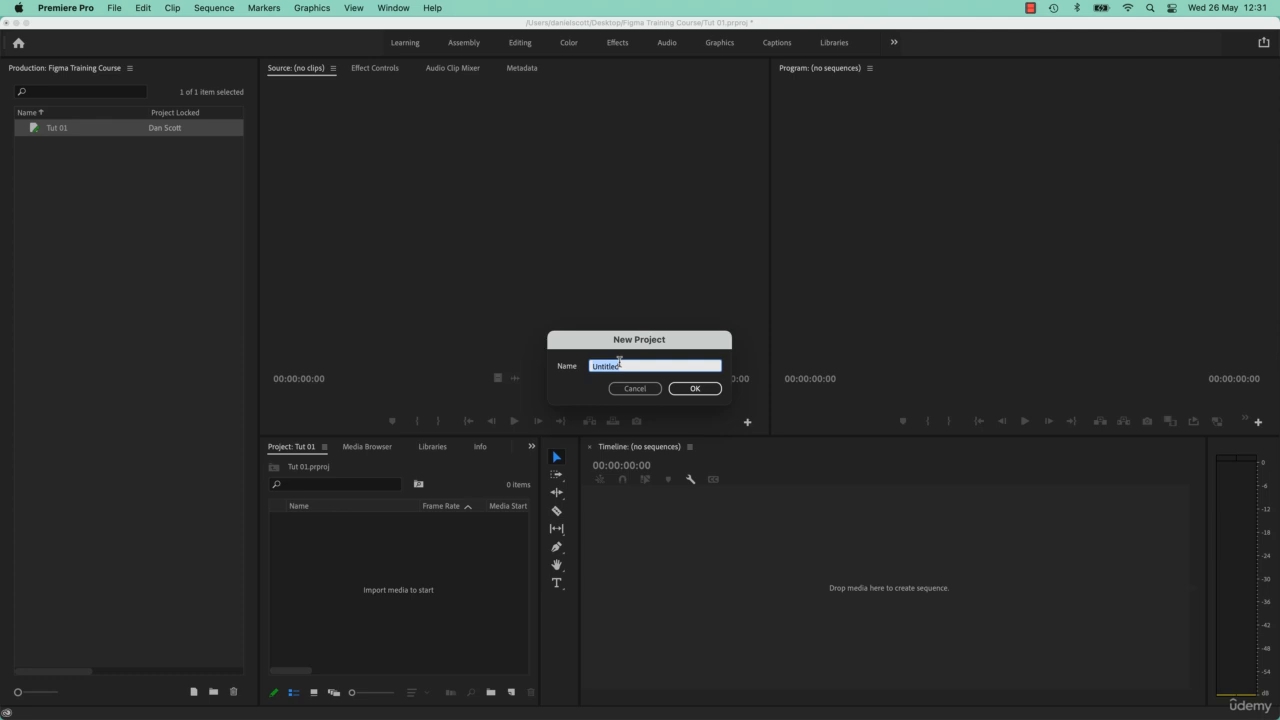
text(Tut 02)
key(Return)
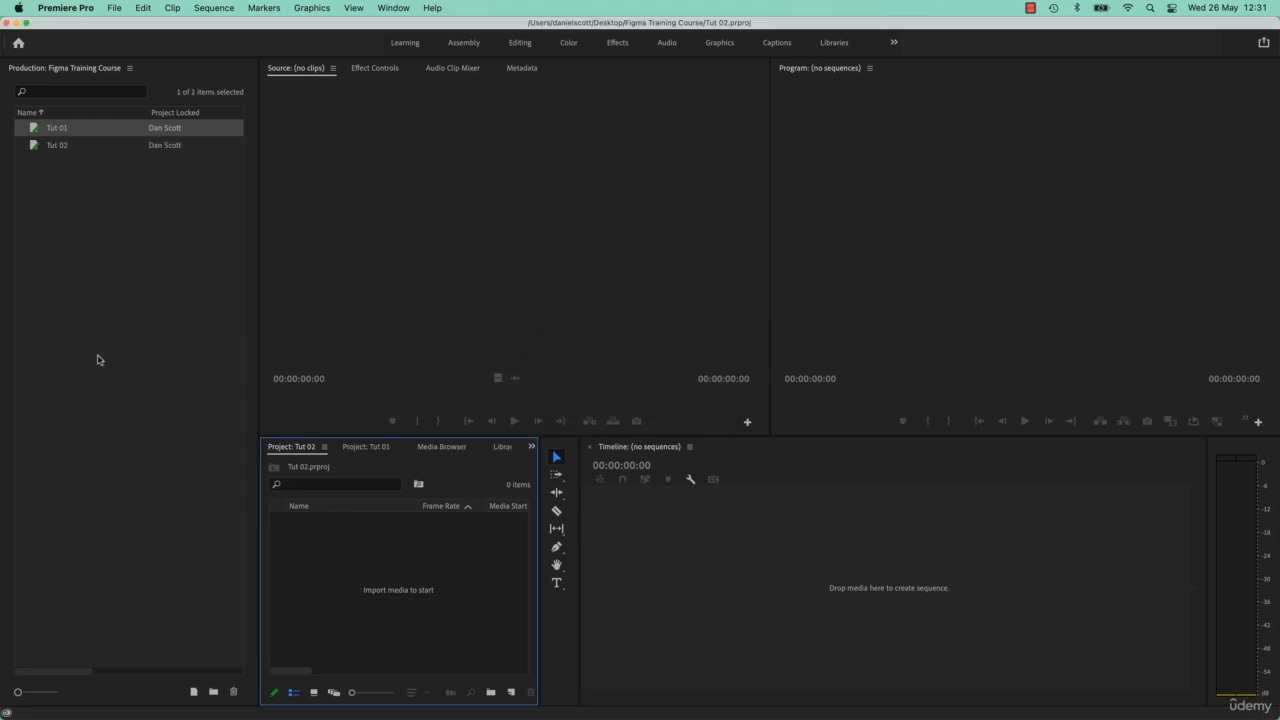
click(362, 450)
click(298, 450)
- Import the clips 02 Colour Correction A to F from the Color folder of Exercise Files in Finder into the Tut 02 project
key(super+Tab)
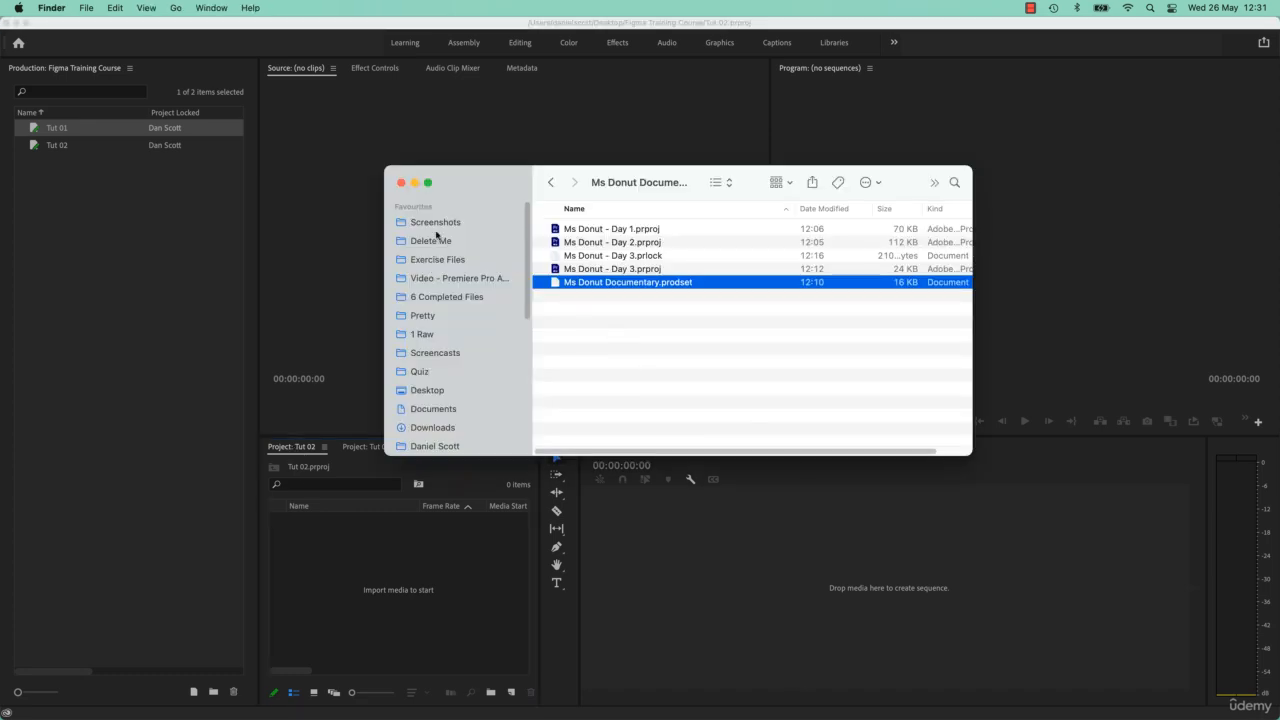
click(452, 262)
click(545, 282)
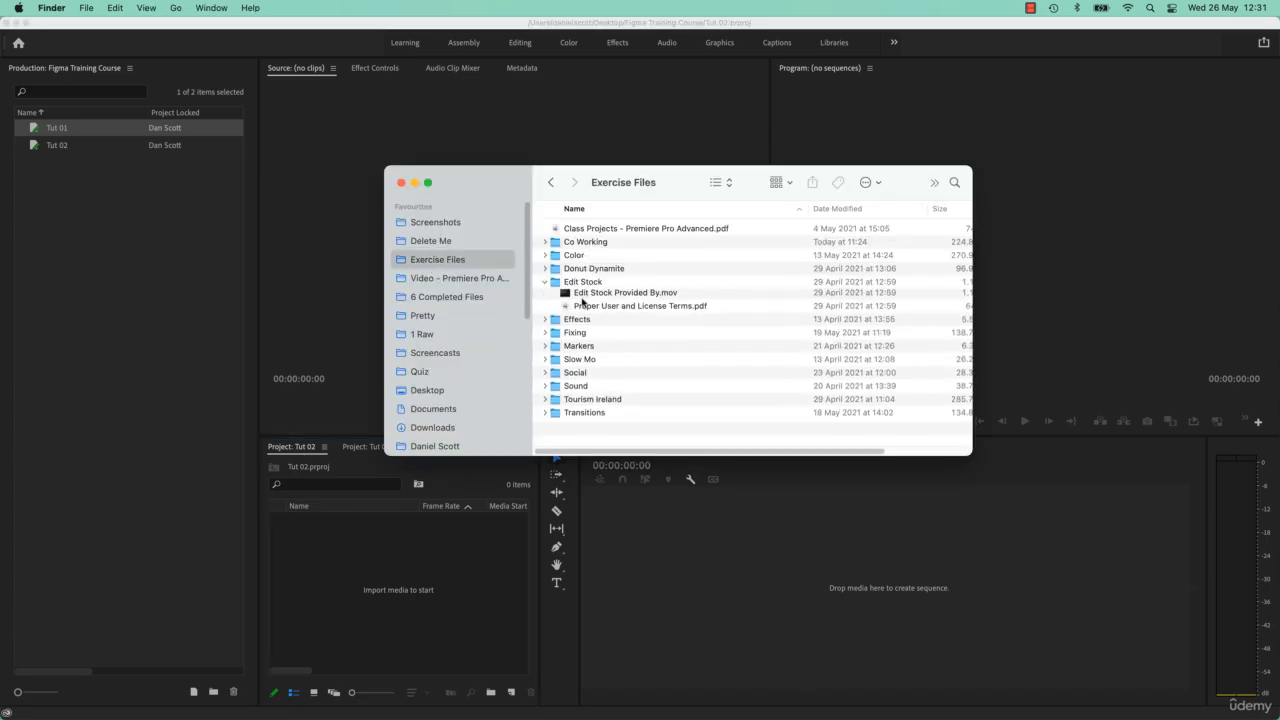
click(545, 255)
click(625, 268)
shift+click(647, 335)
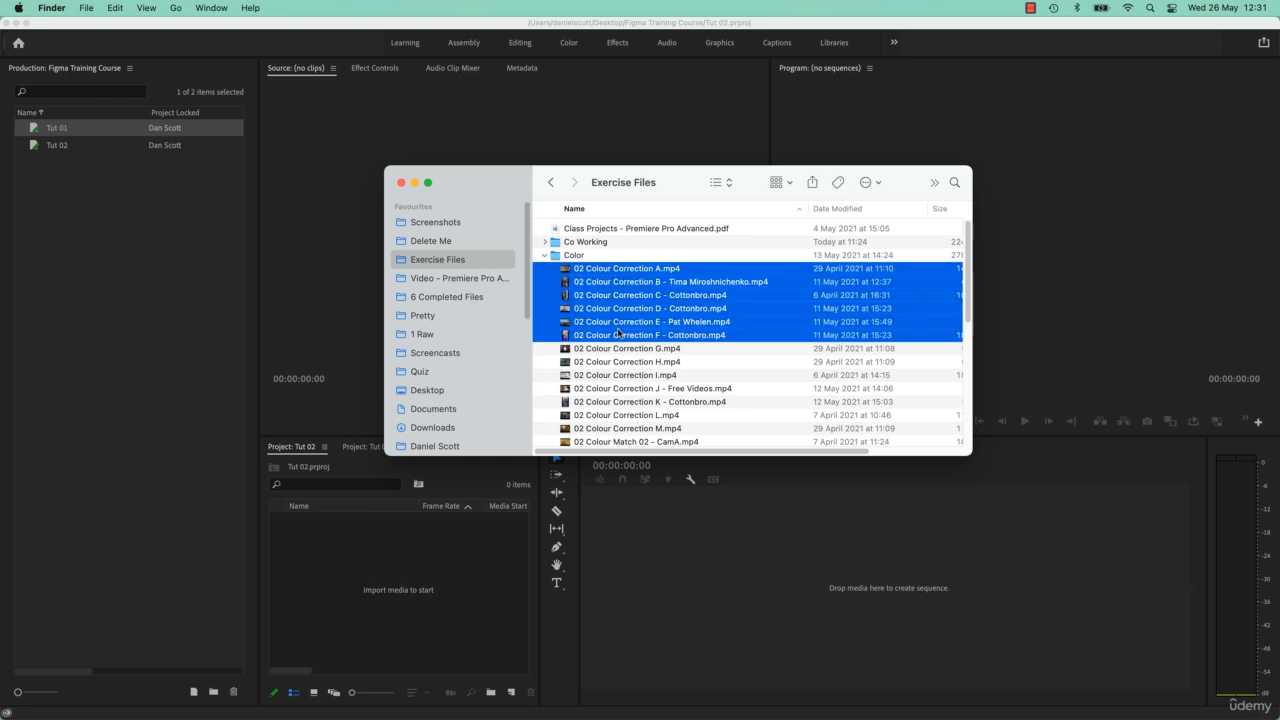
drag(647, 309, 374, 565)
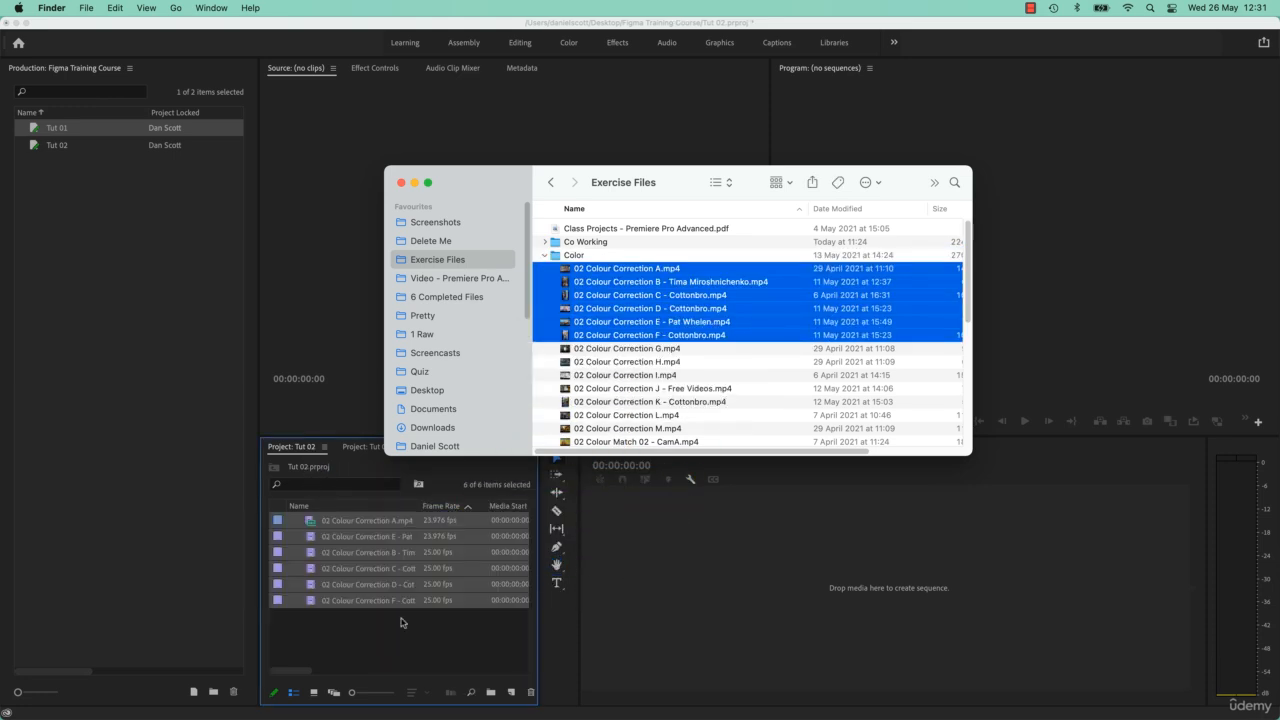
- Create a sequence in Tut 02 from the clip 02 Colour Correction D - Cottonbro
click(406, 631)
click(399, 619)
drag(368, 584, 690, 565)
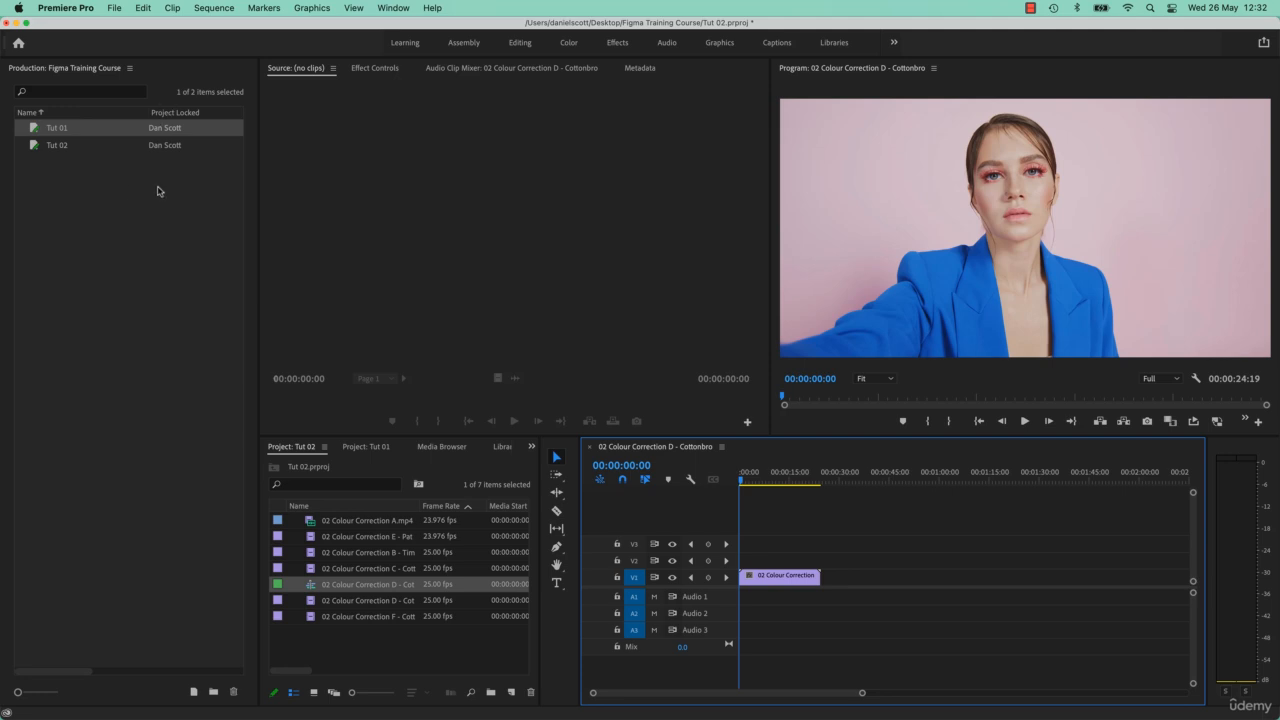
click(86, 265)
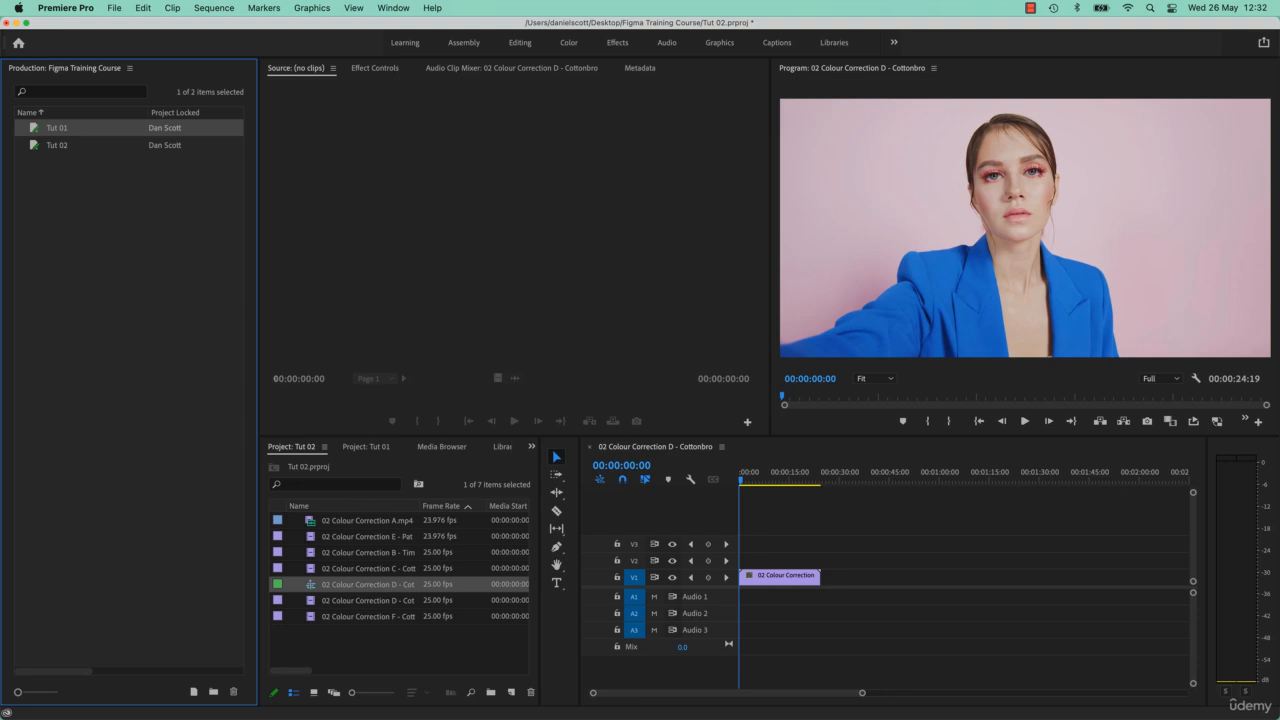
- Switch to Finder, open the Figma Training Course folder on the Desktop, and examine its project, production settings and lock files
key(super+Tab)
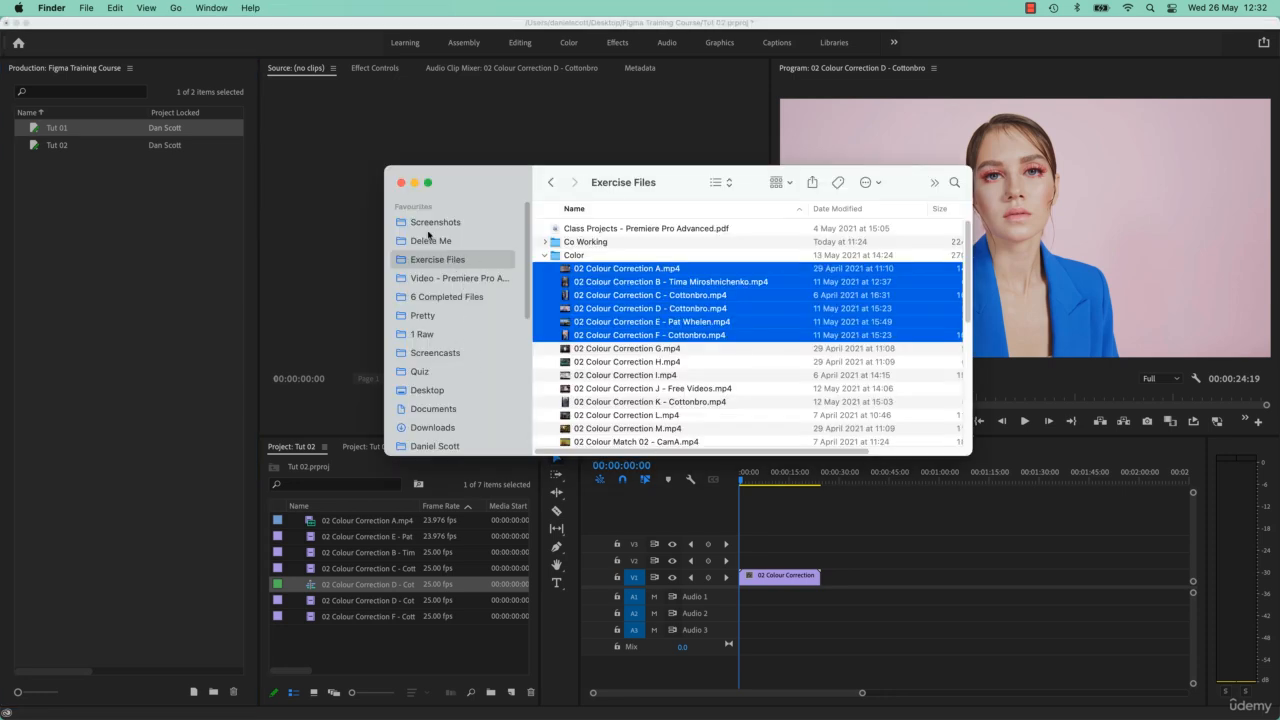
click(433, 392)
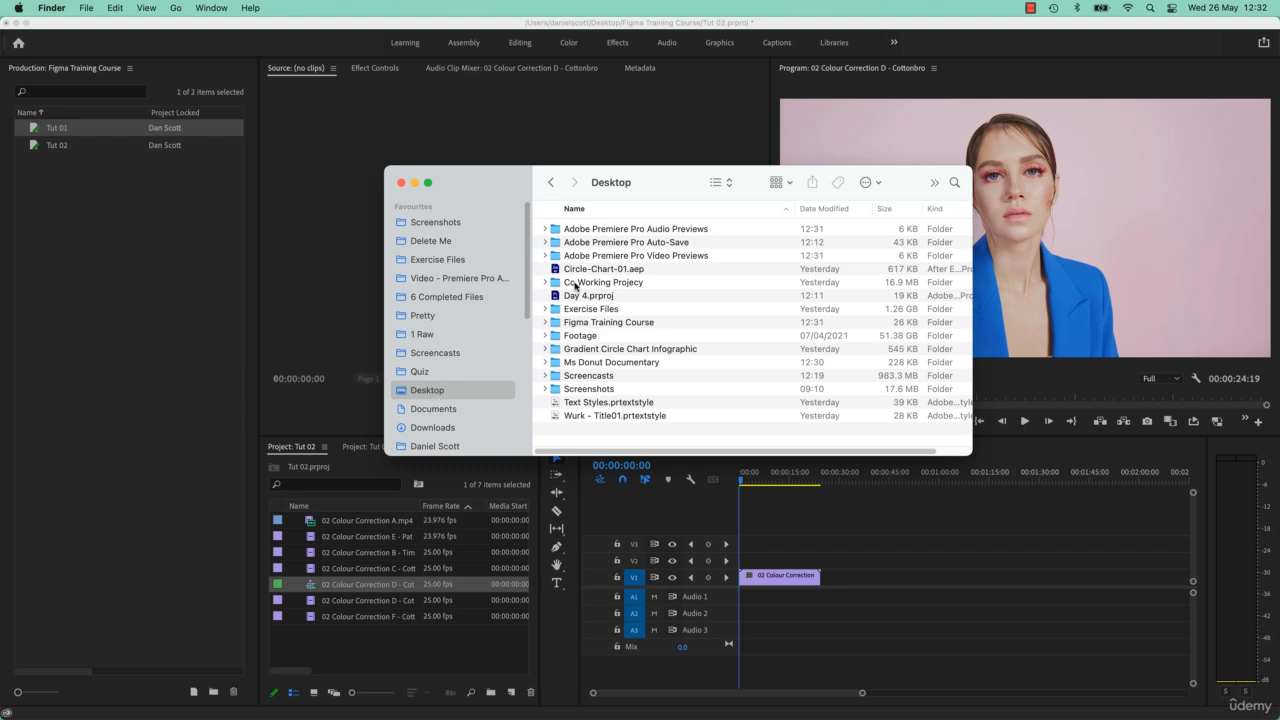
click(577, 326)
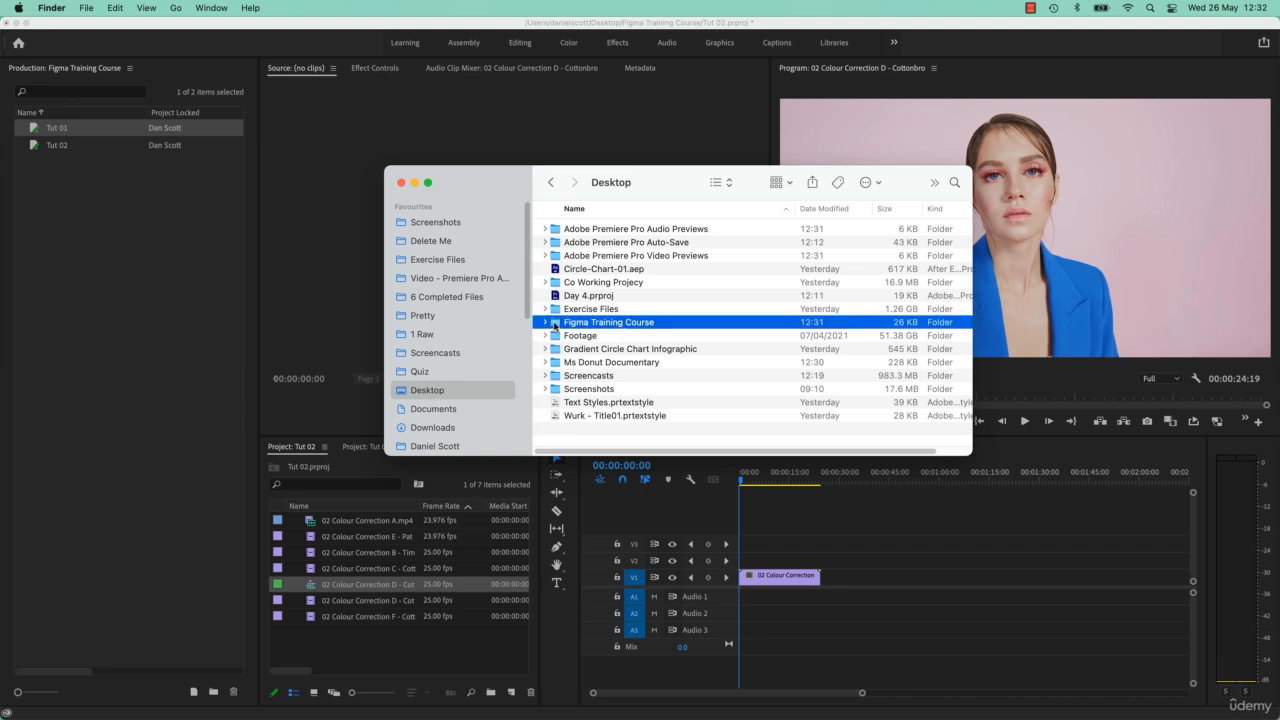
double_click(555, 326)
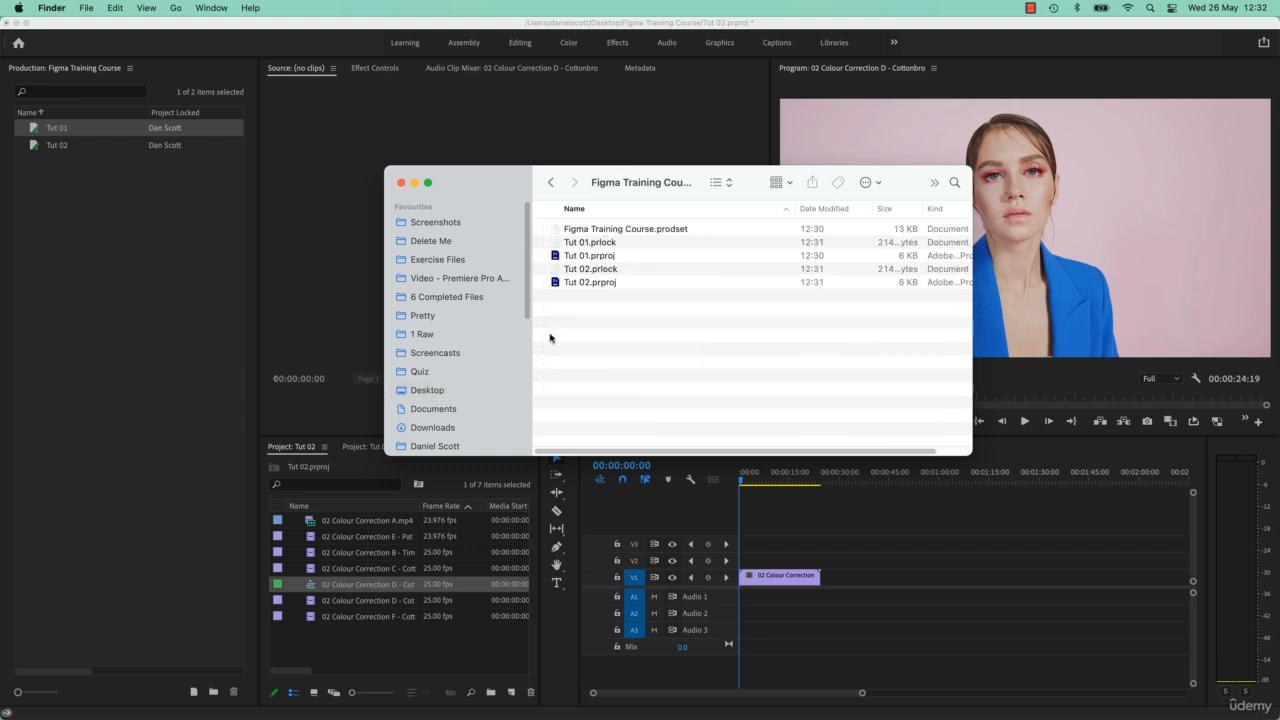
click(592, 258)
super+click(598, 284)
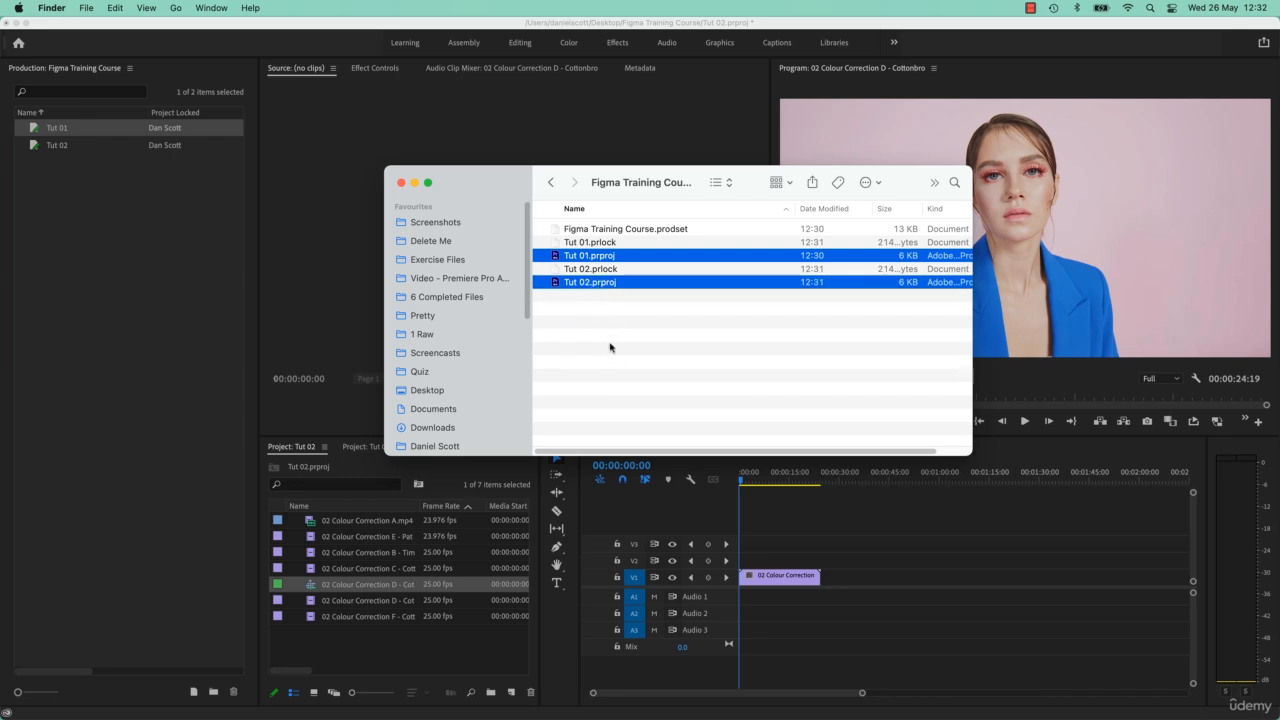
click(669, 234)
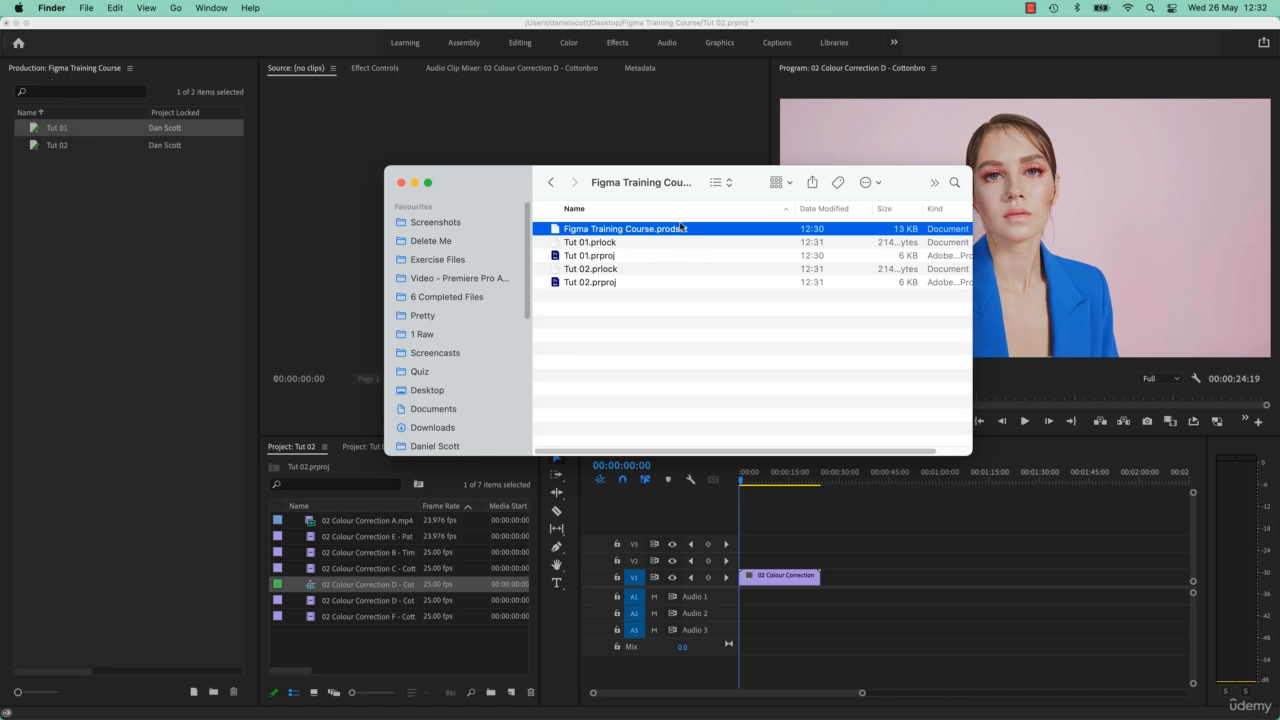
click(598, 243)
click(603, 270)
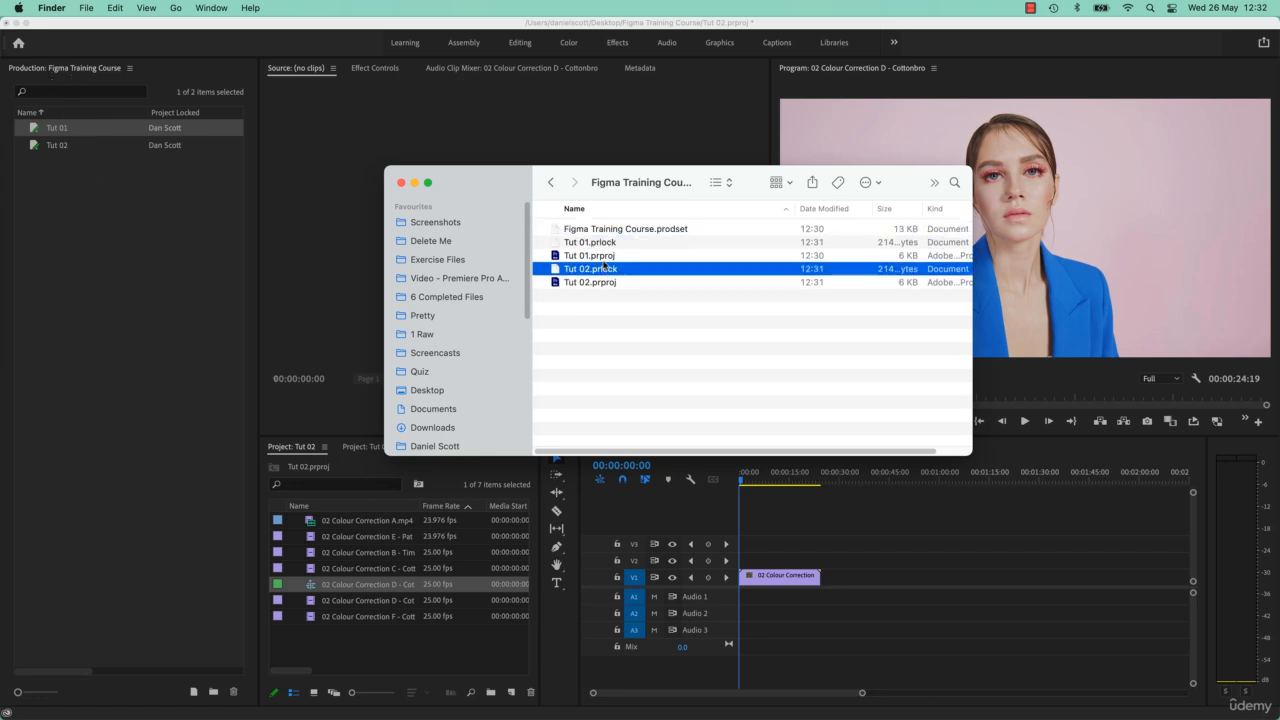
click(605, 246)
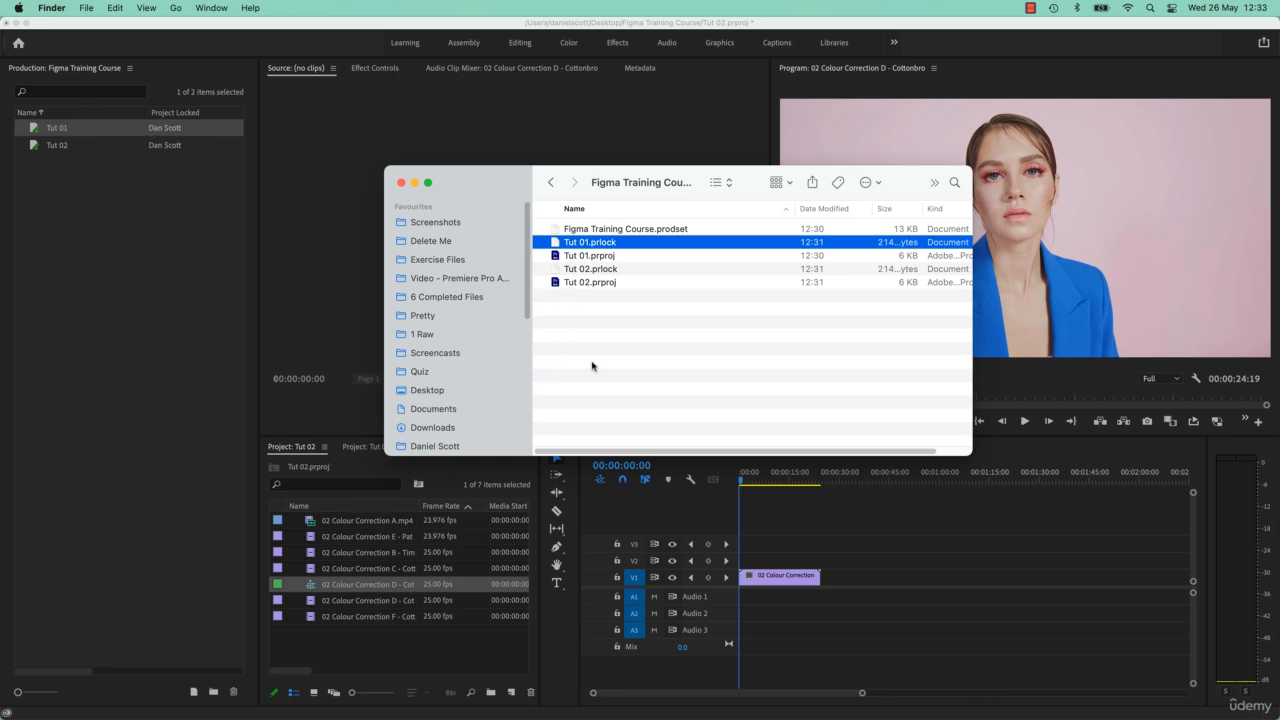
click(598, 284)
- Return to Premiere Pro and close the Tut 01 project, saving its changes
click(338, 480)
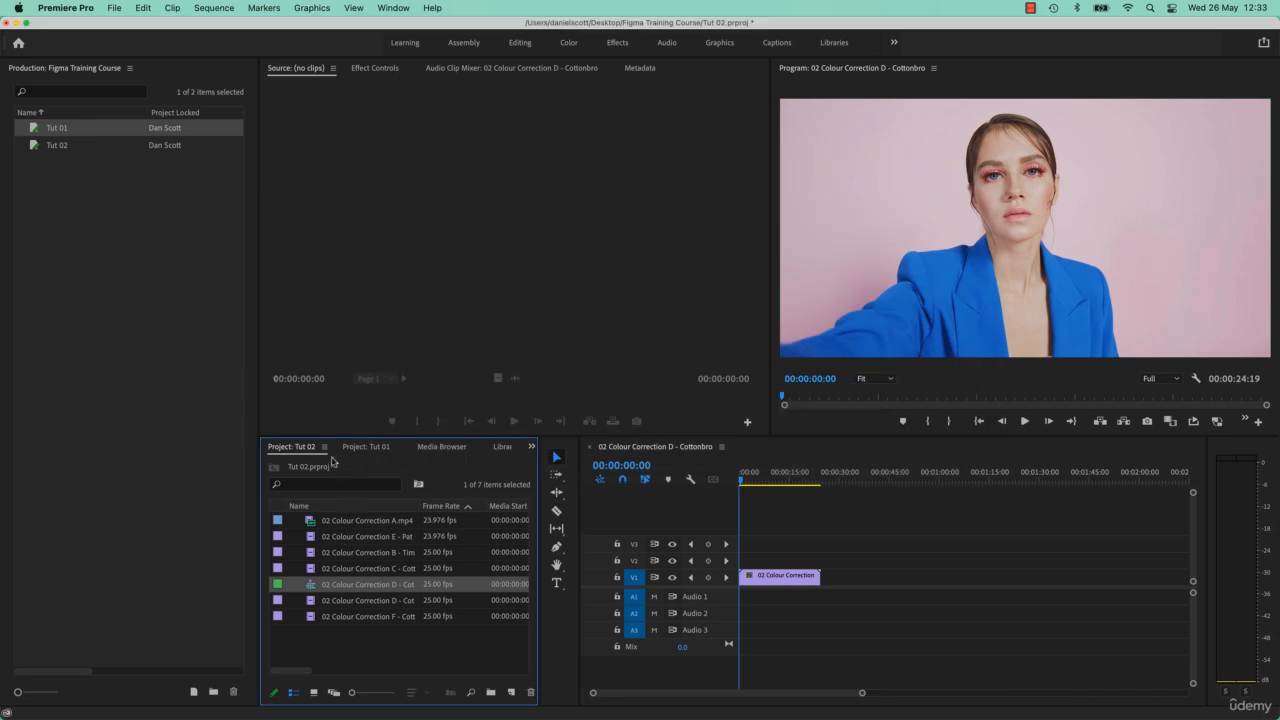
click(368, 447)
right_click(373, 452)
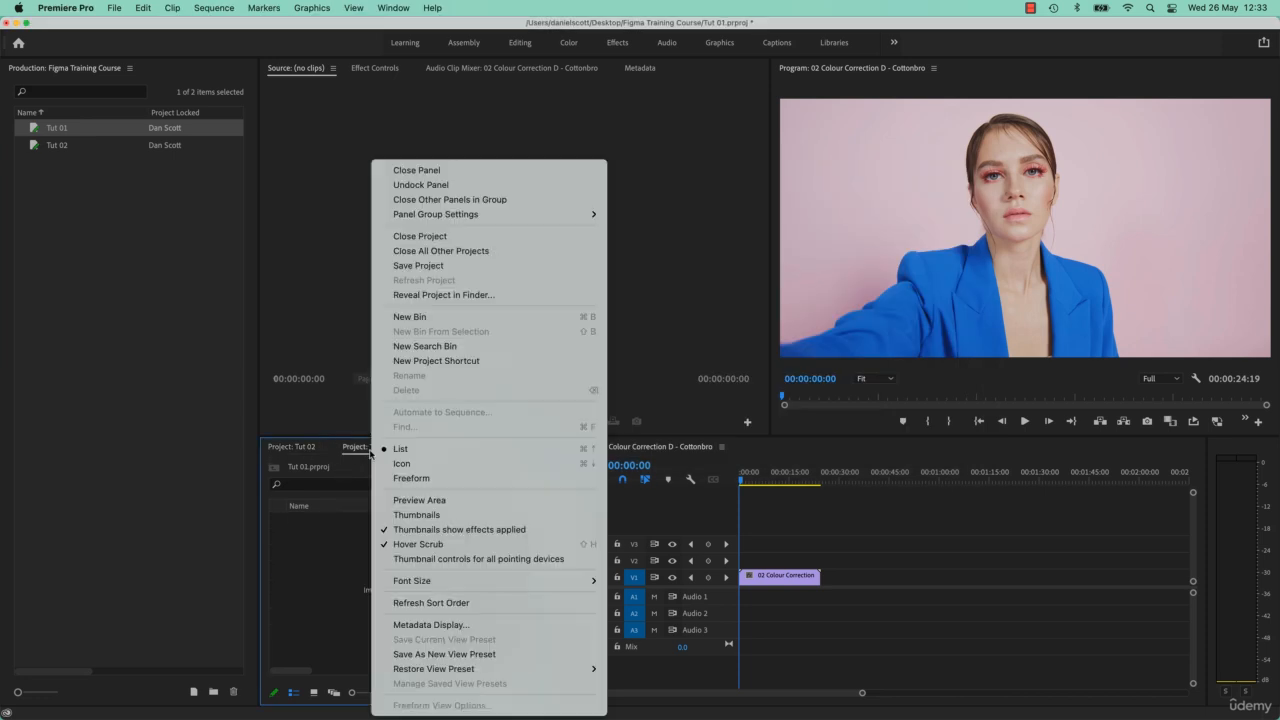
click(440, 236)
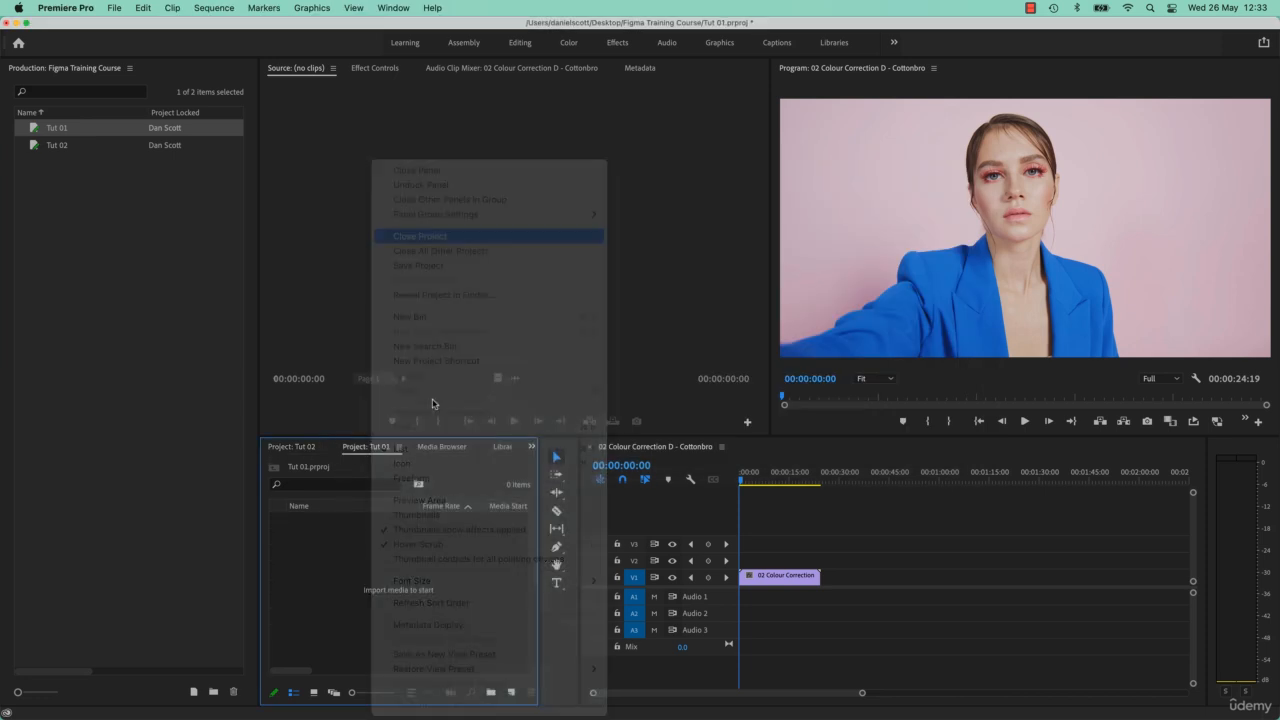
click(699, 388)
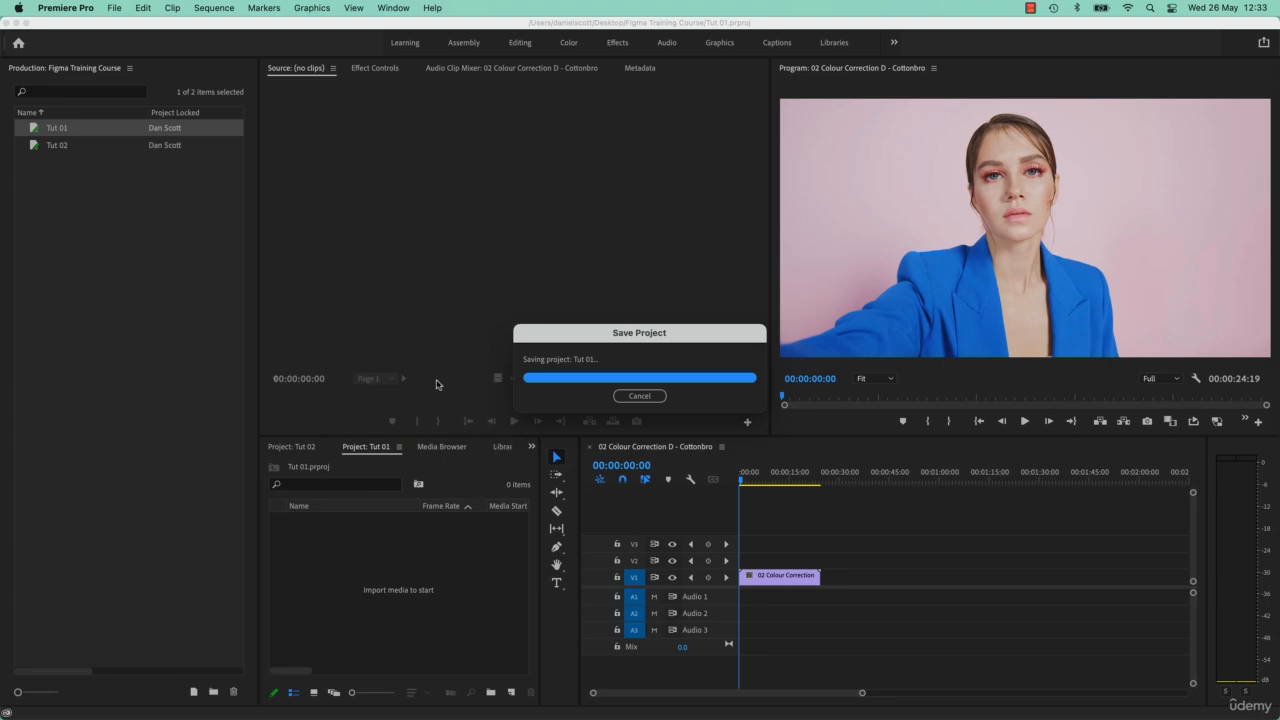
click(289, 450)
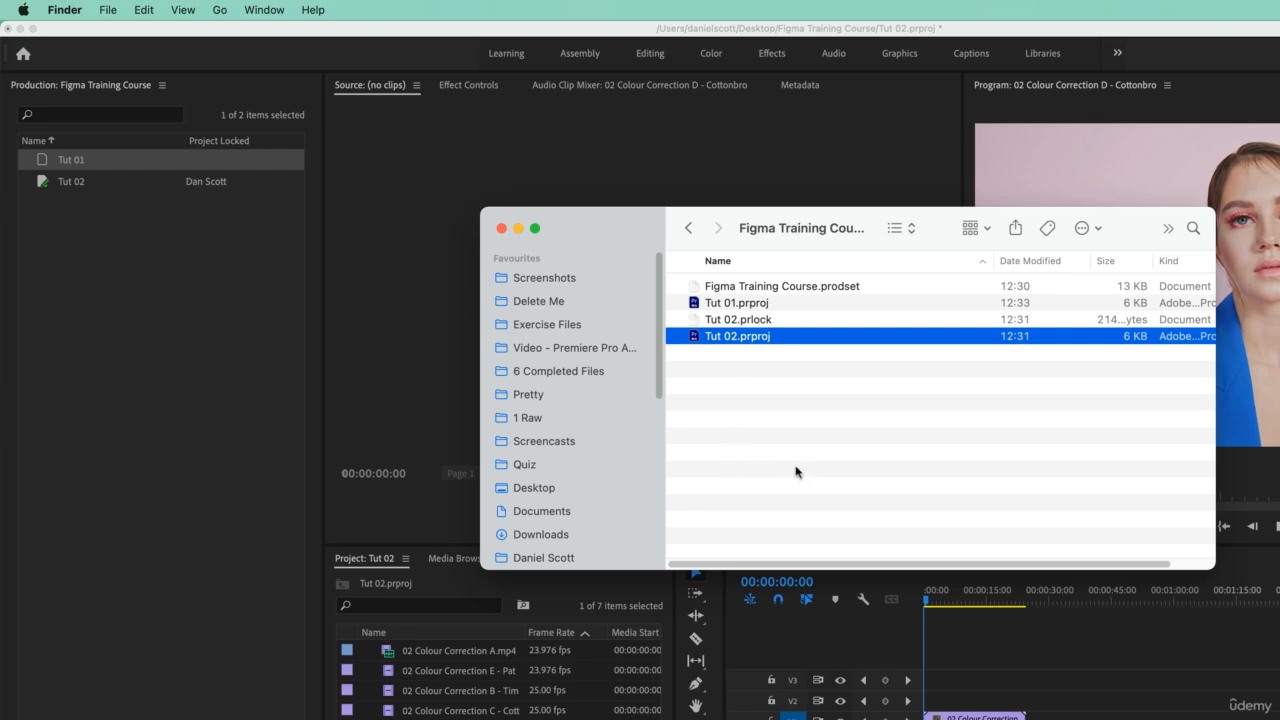
- Rename the Tut 02 project in the production as Figma 02
click(195, 383)
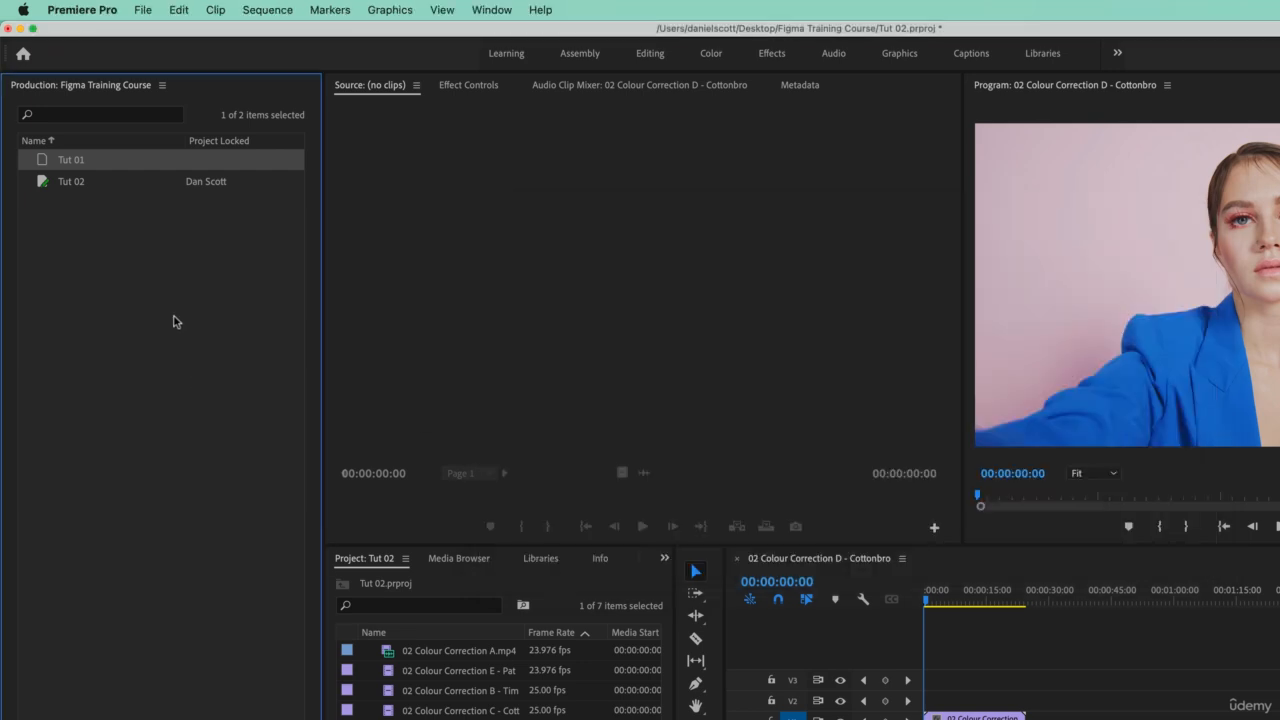
click(87, 222)
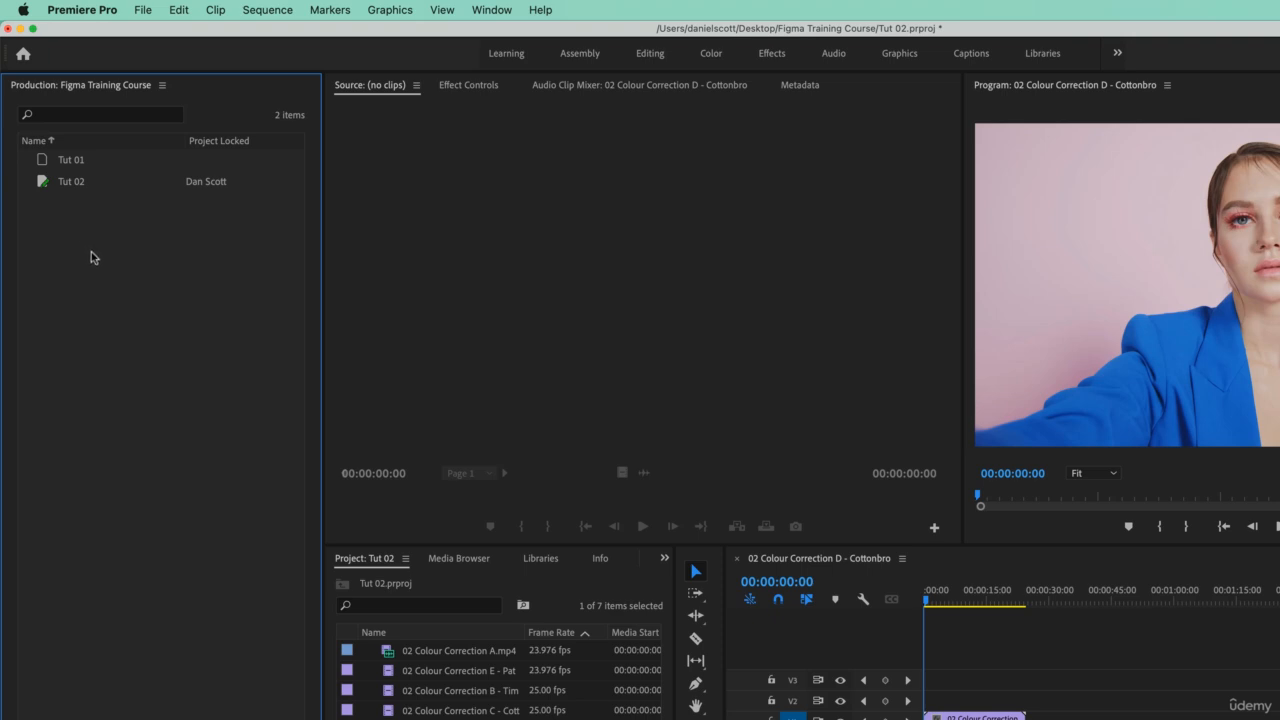
click(71, 186)
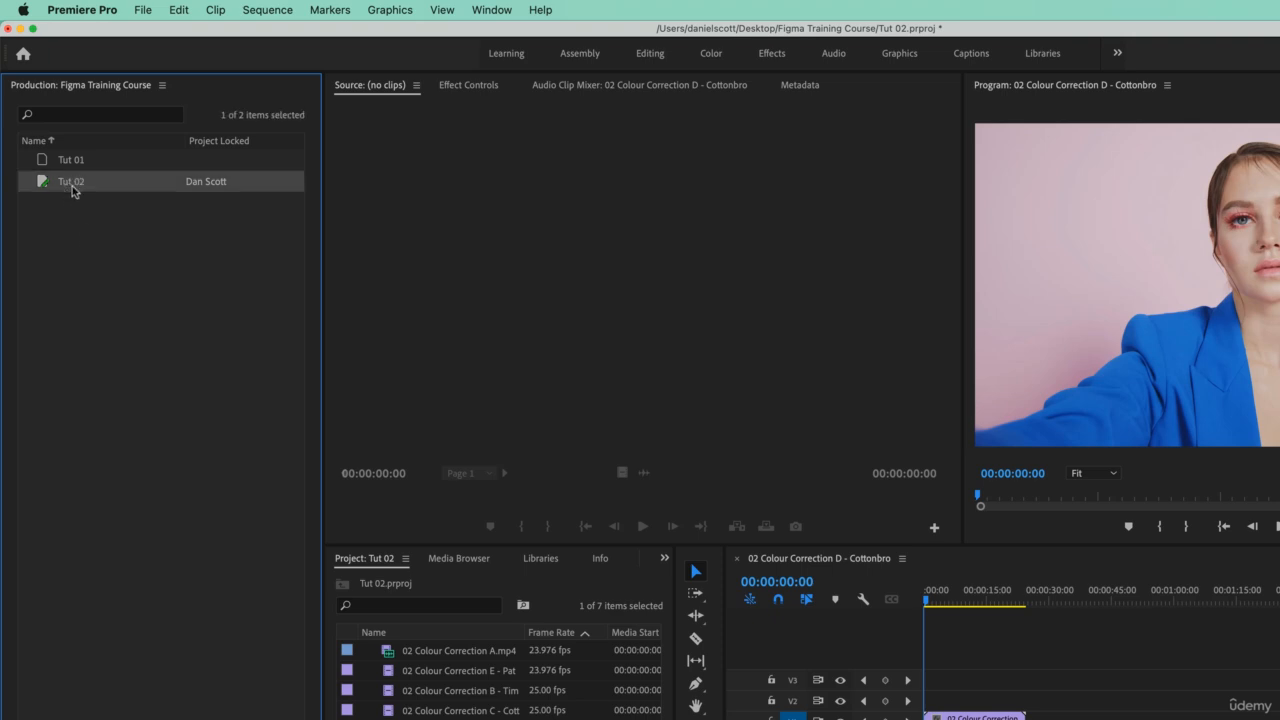
click(71, 186)
click(82, 182)
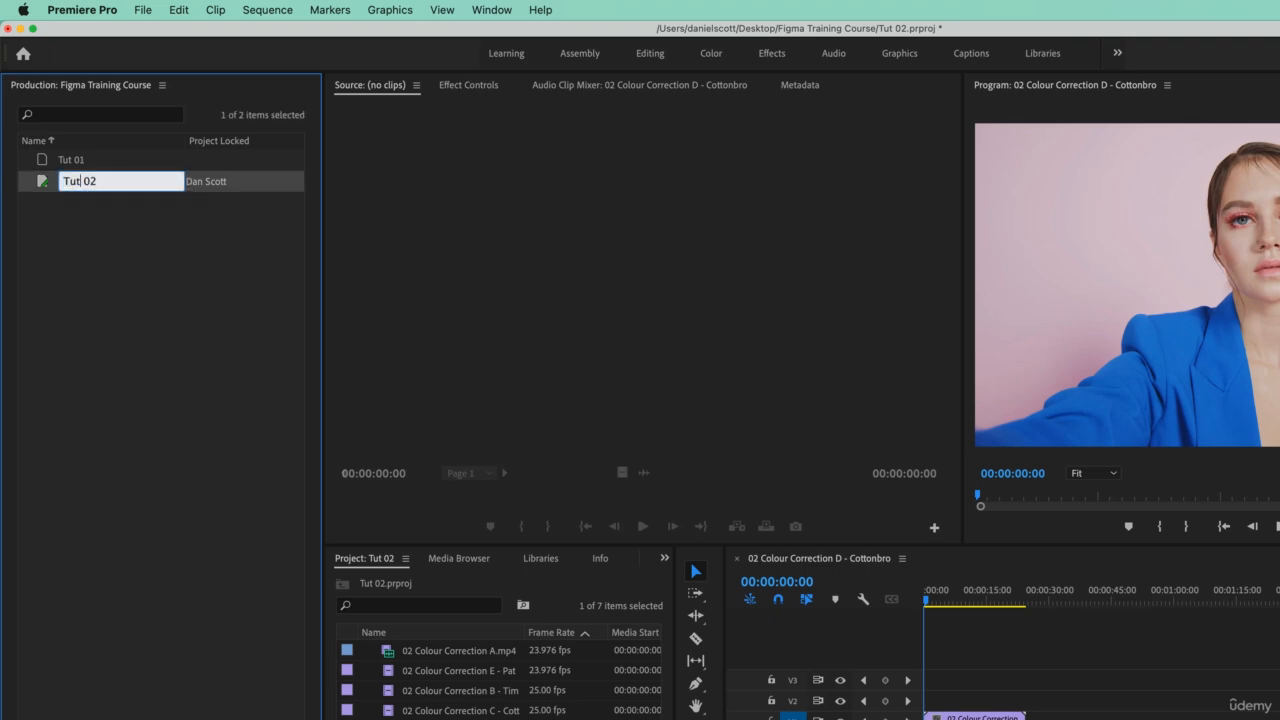
double_click(72, 181)
text(Figma)
click(226, 263)
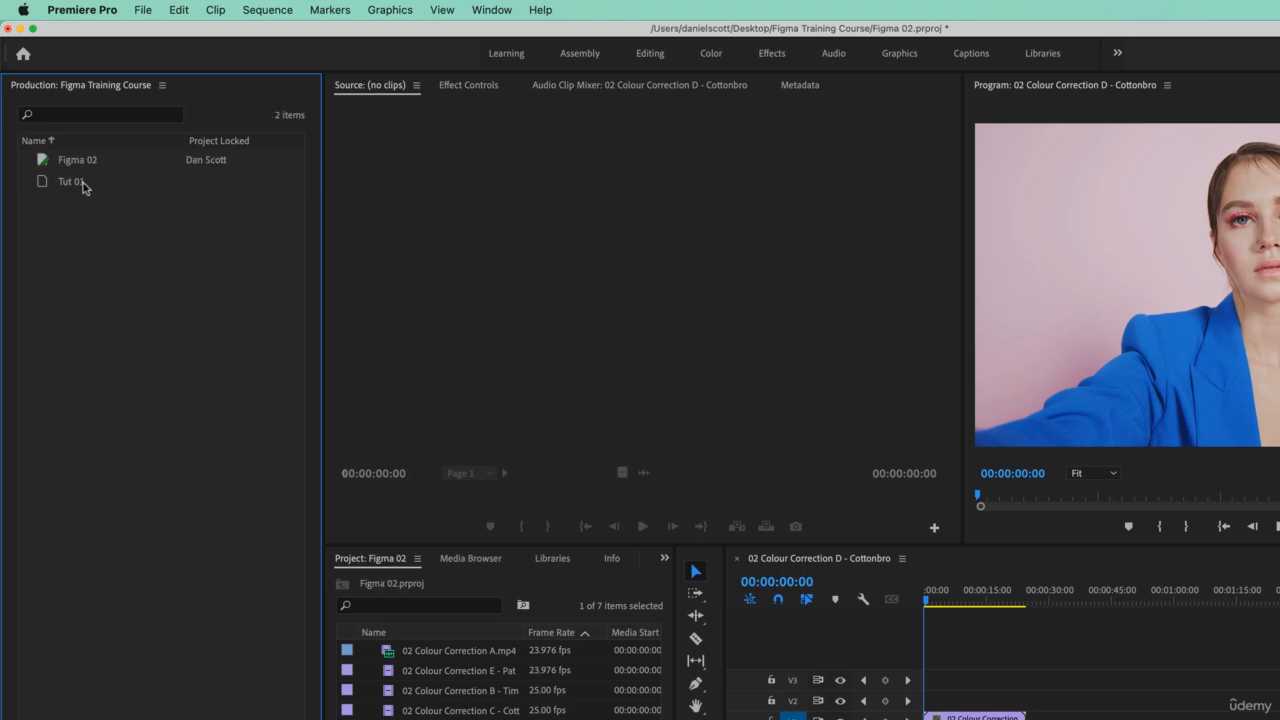
- Switch to Finder and rename the Tut 01.prproj file in the production folder as Figma 01.prproj
click(74, 186)
click(69, 190)
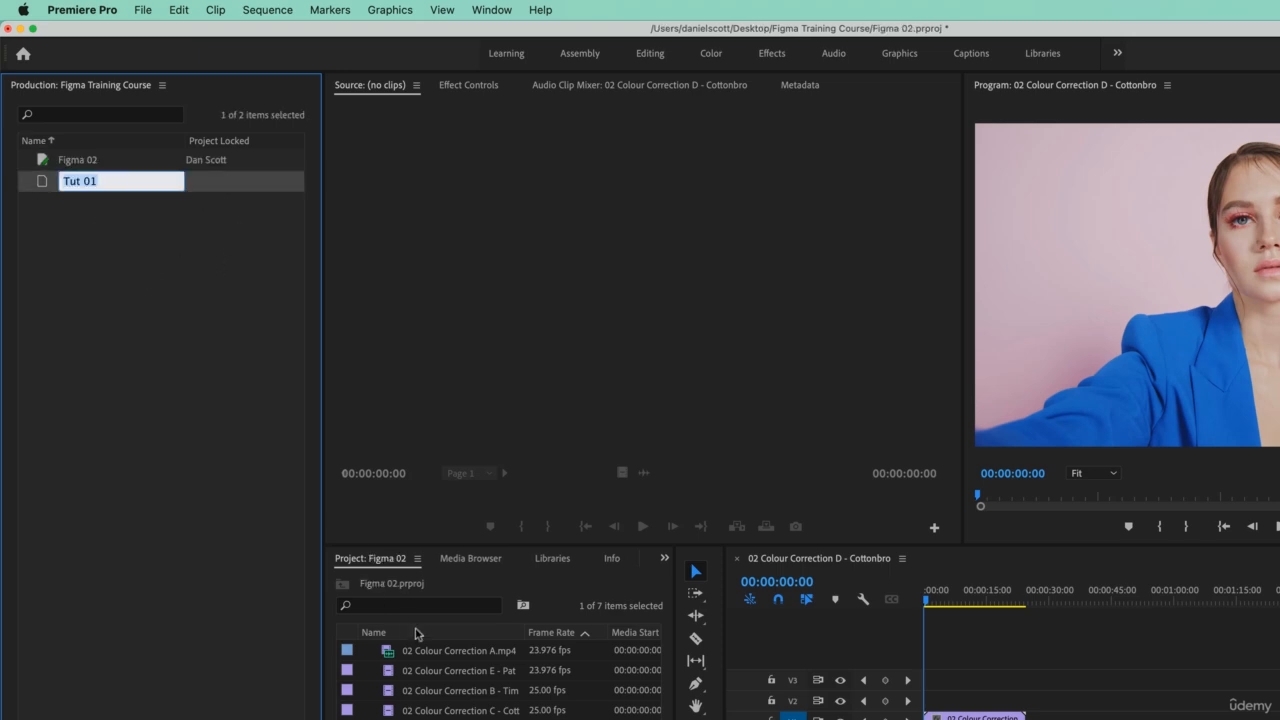
key(super+Tab)
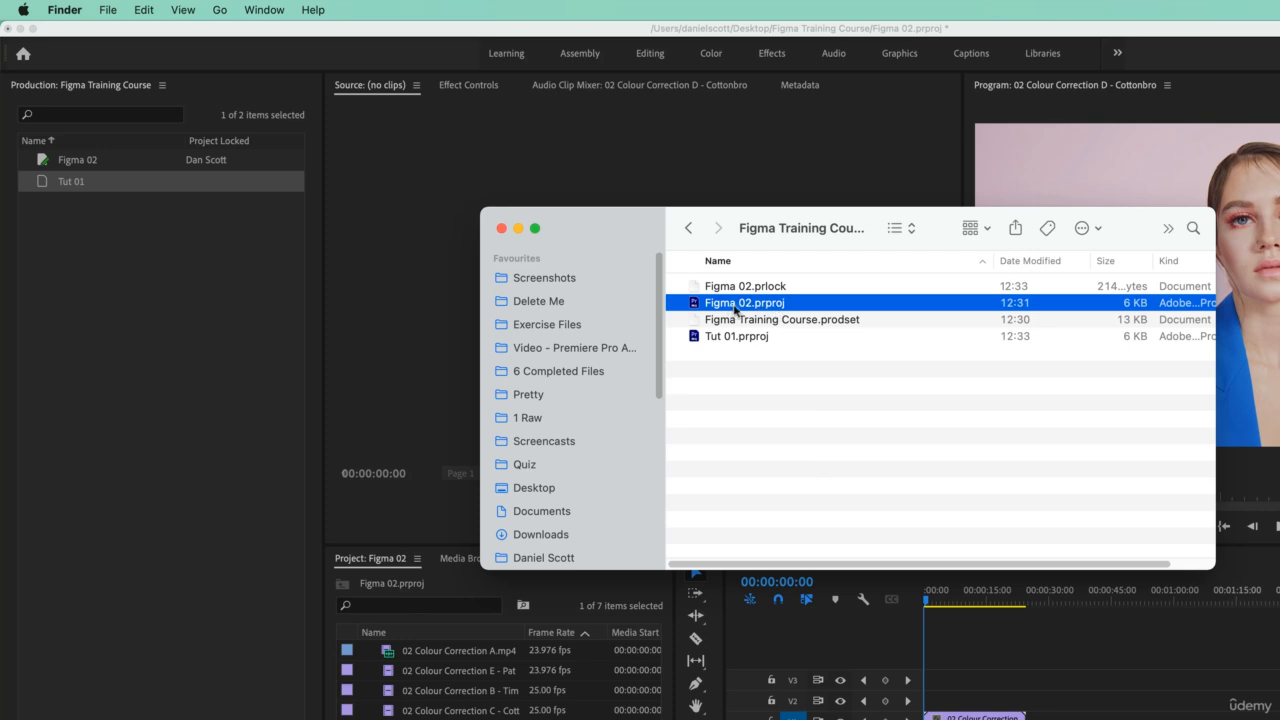
click(741, 417)
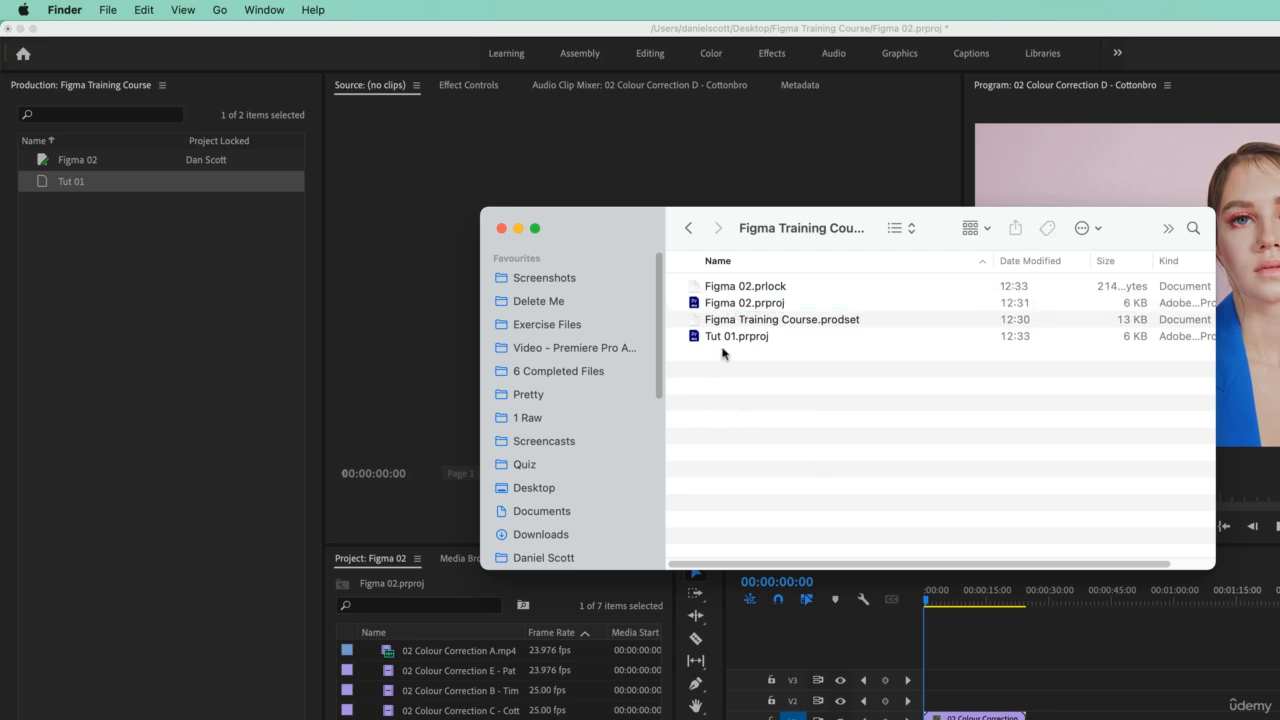
click(757, 338)
click(753, 338)
key(Right)
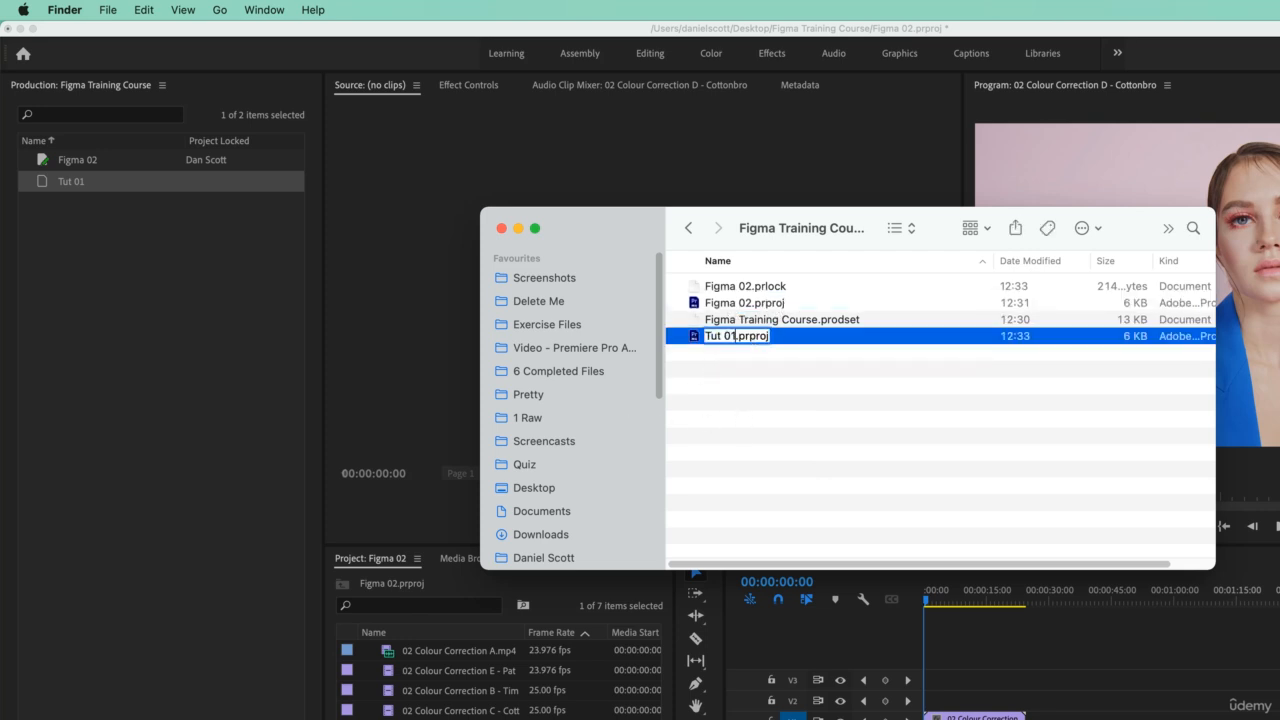
key(BackSpace)
key(BackSpace)
key(BackSpace)
key(BackSpace)
key(BackSpace)
key(BackSpace)
text(Figma 01)
key(Return)
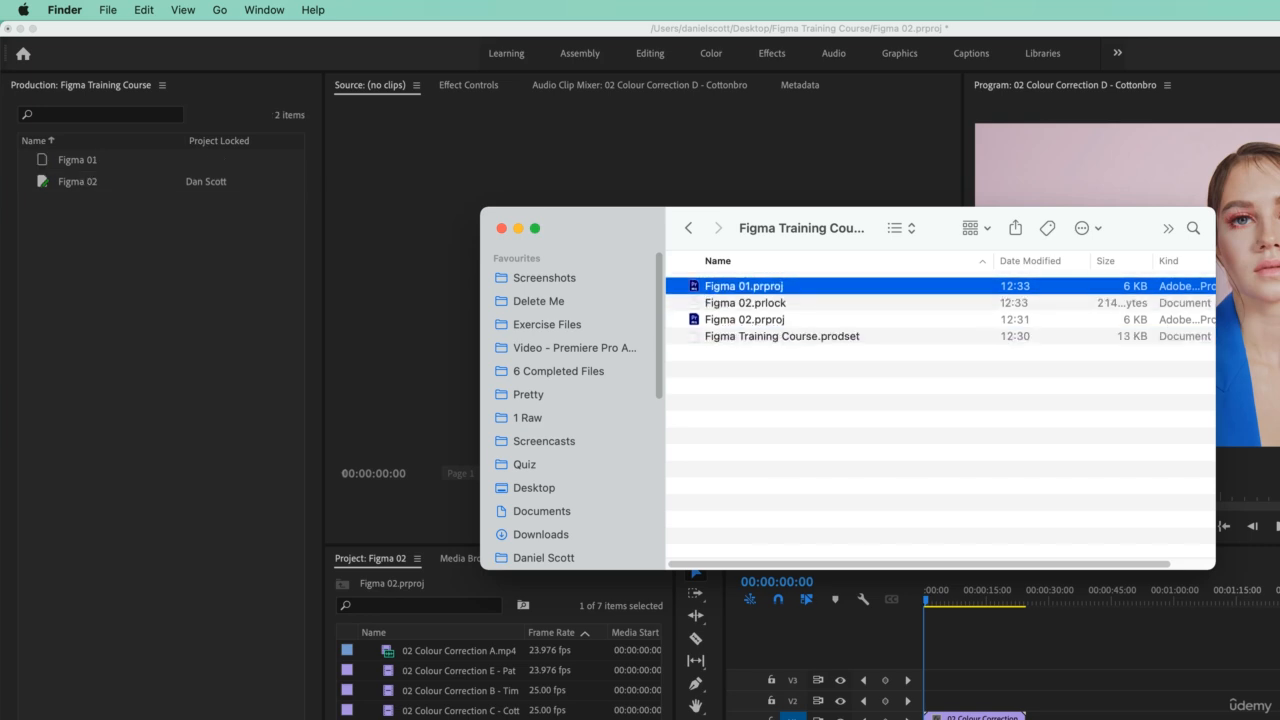
- Compare the project list in Premiere Pro's Figma Training Course production with the files in its Finder folder
click(44, 210)
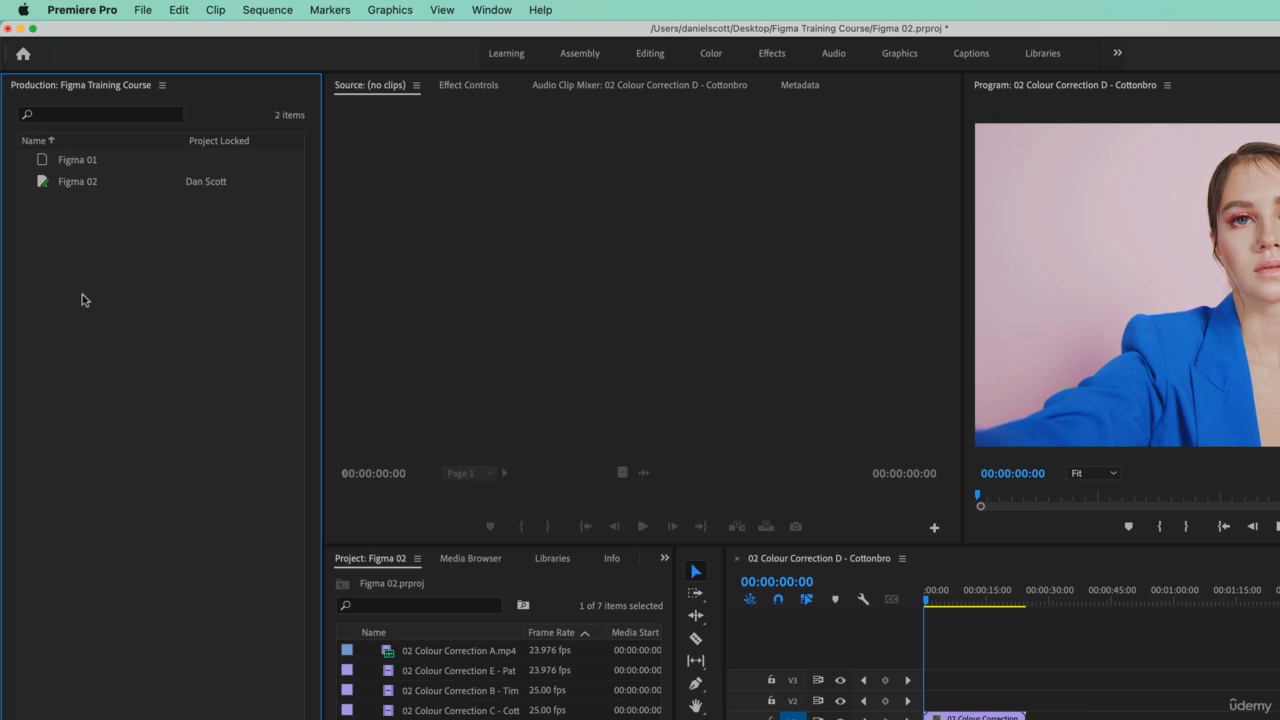
key(super+Tab)
key(super+Tab)
click(72, 180)
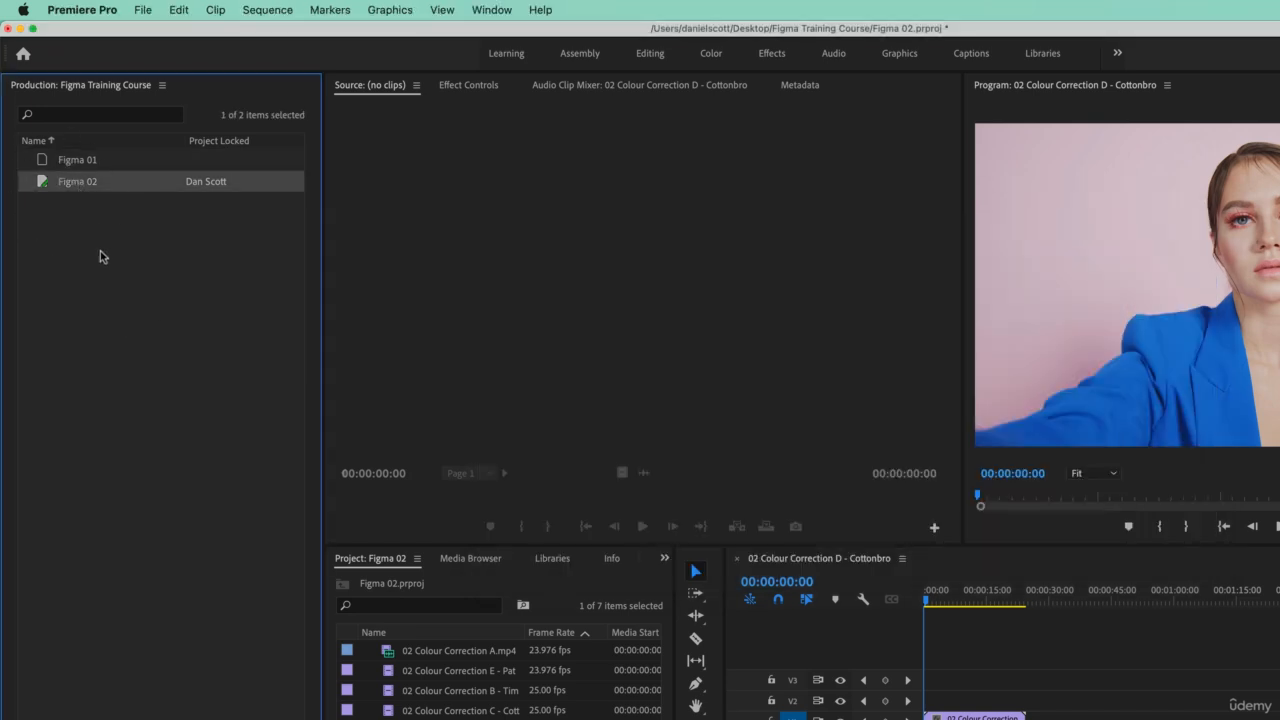
key(super+Tab)
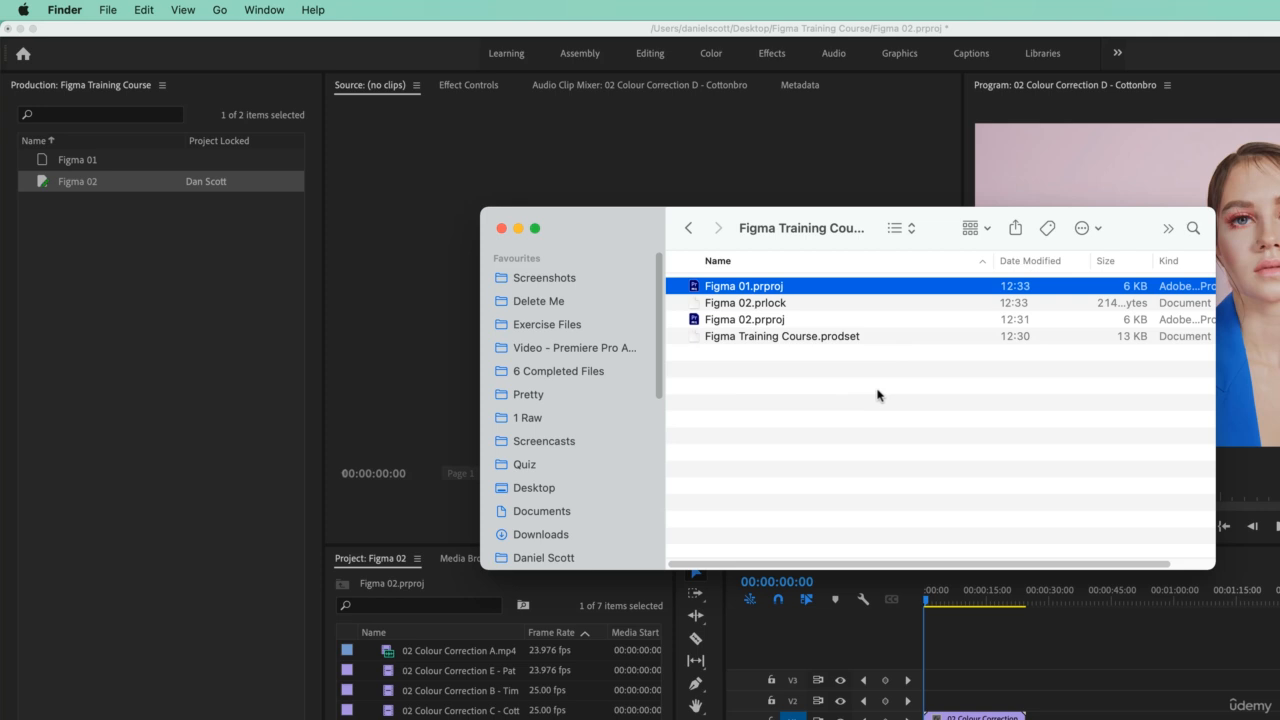
click(205, 356)
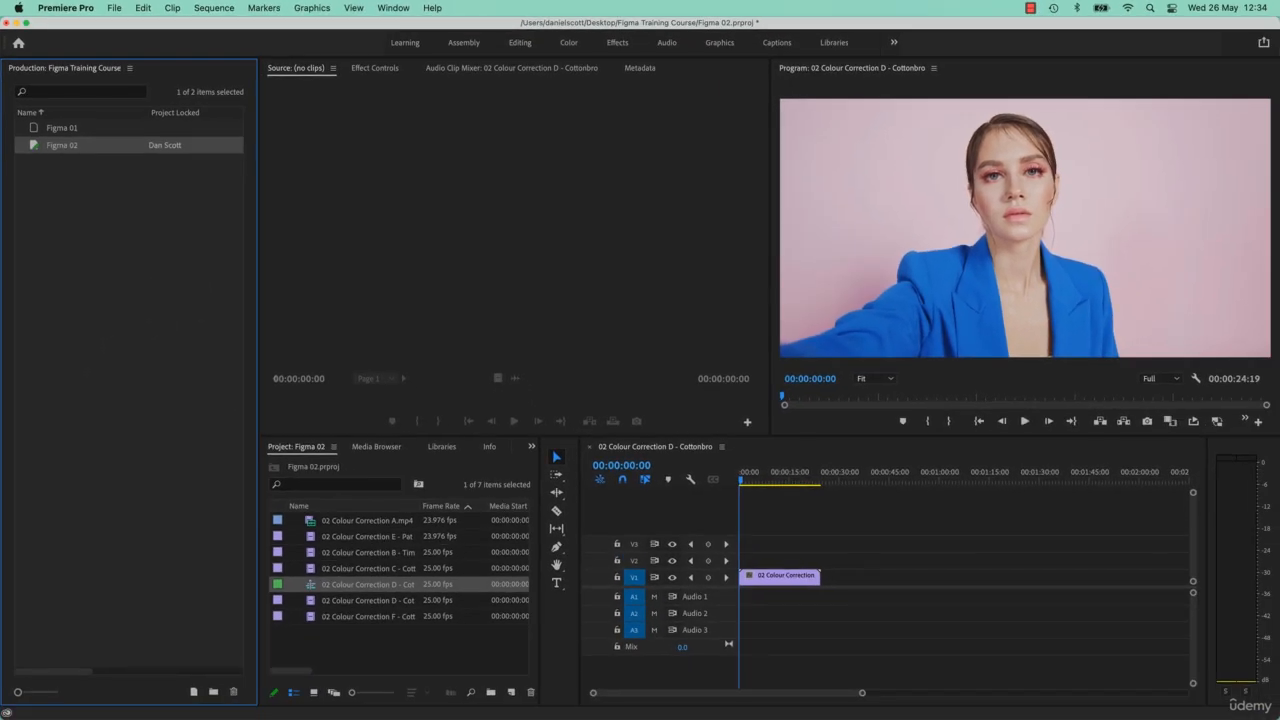
- Switch to Finder, go up to the Desktop folder and expand the Figma Training Course production folder to view its files
key(super+Tab)
click(672, 351)
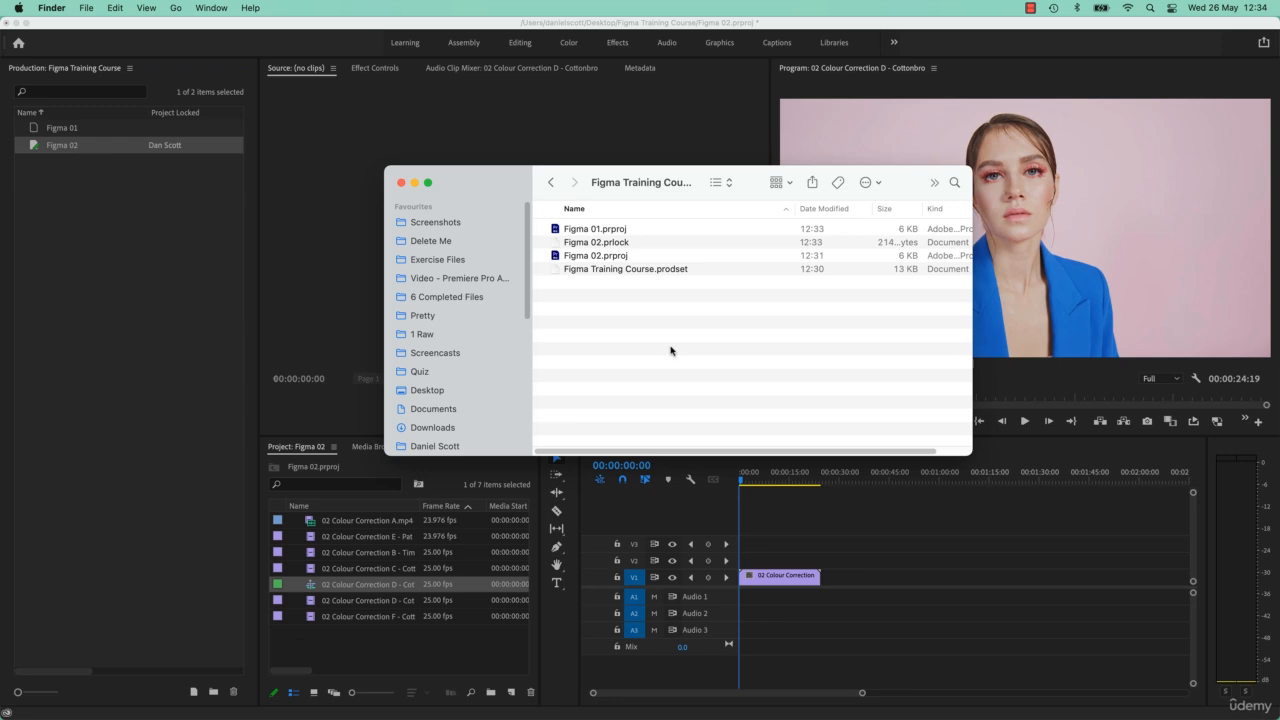
right_click(629, 185)
click(613, 198)
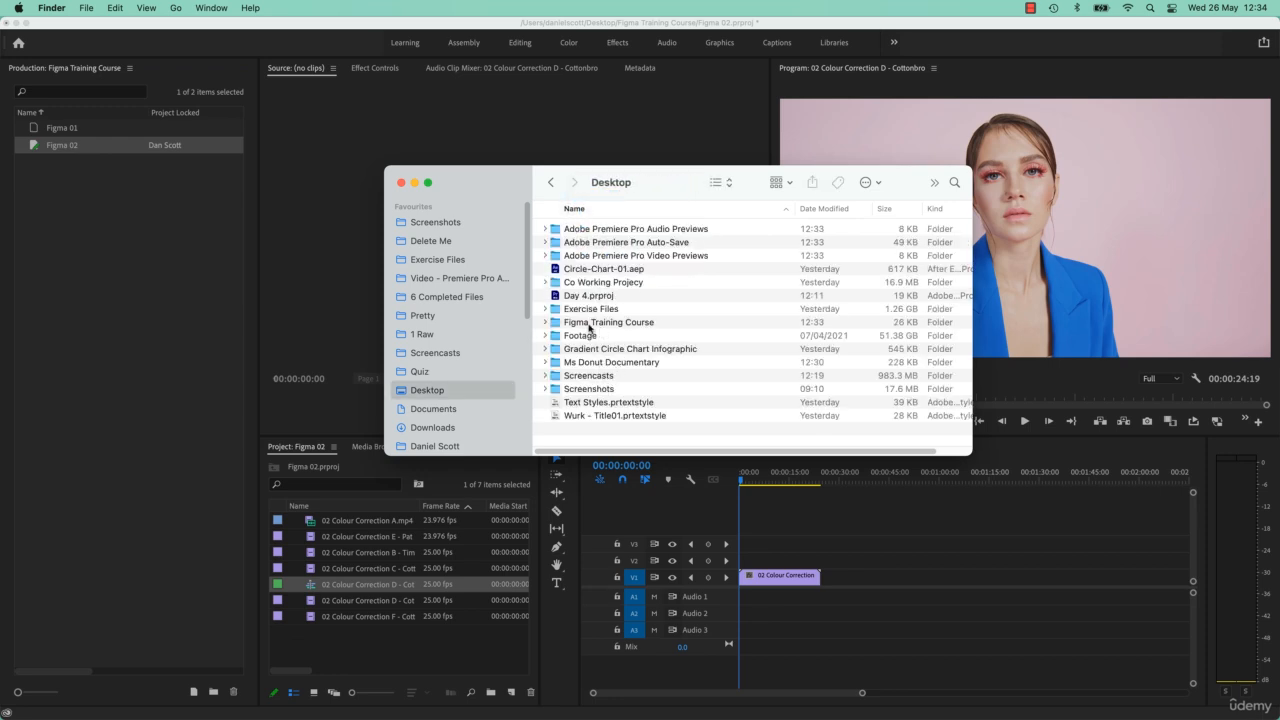
click(590, 323)
click(545, 322)
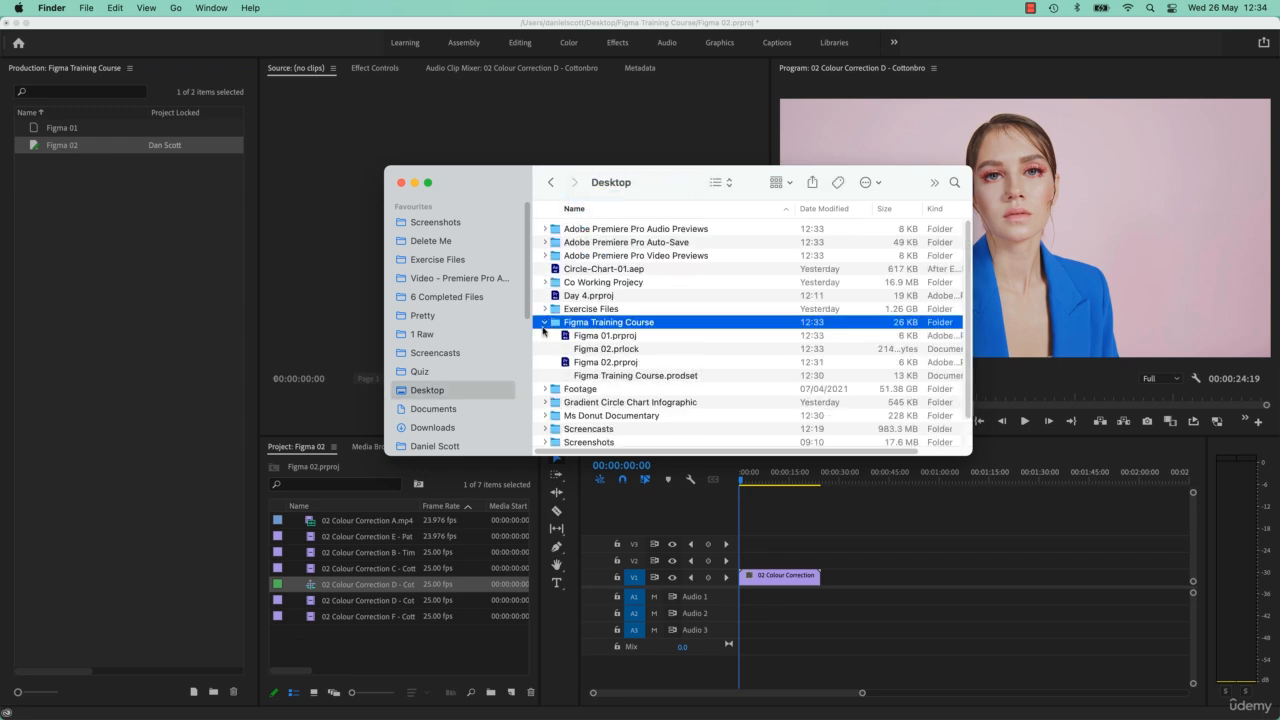
- Create a Footage folder inside the Figma Training Course production folder and delete it again
double_click(603, 324)
key(super+shift+n)
text(Fopt)
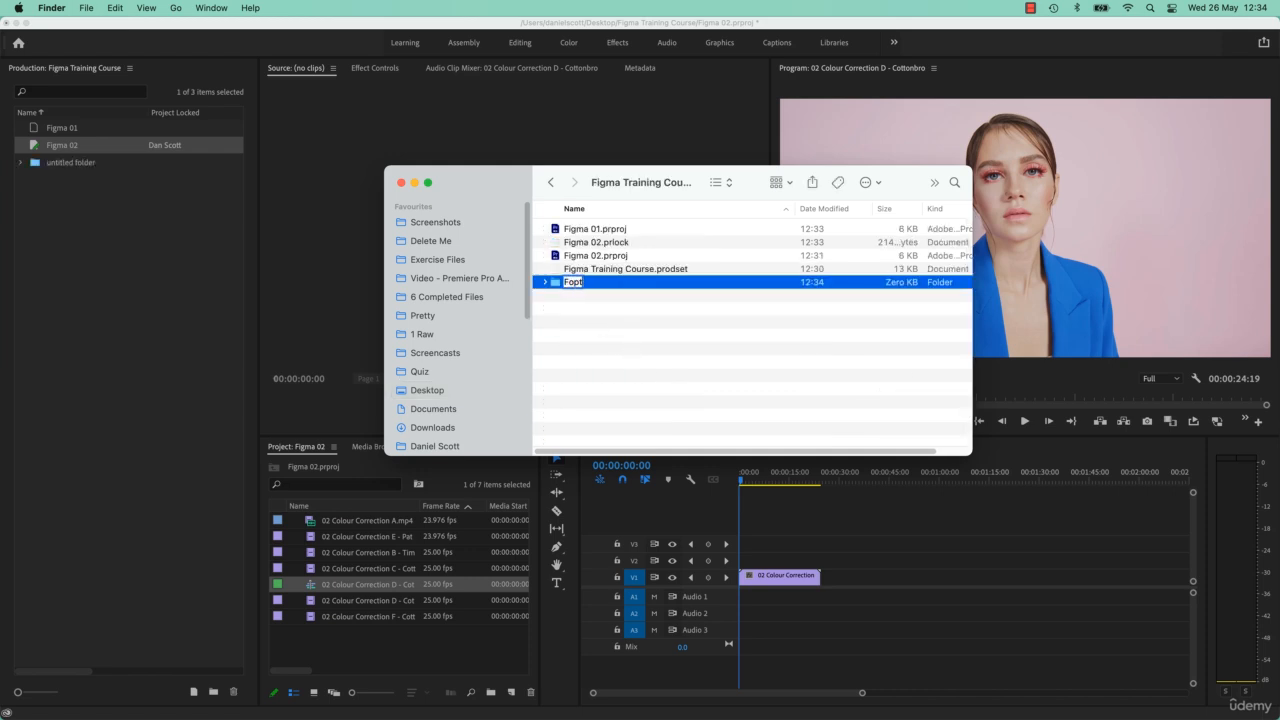
key(BackSpace)
key(BackSpace)
key(BackSpace)
text(ootage)
key(Return)
key(super+BackSpace)
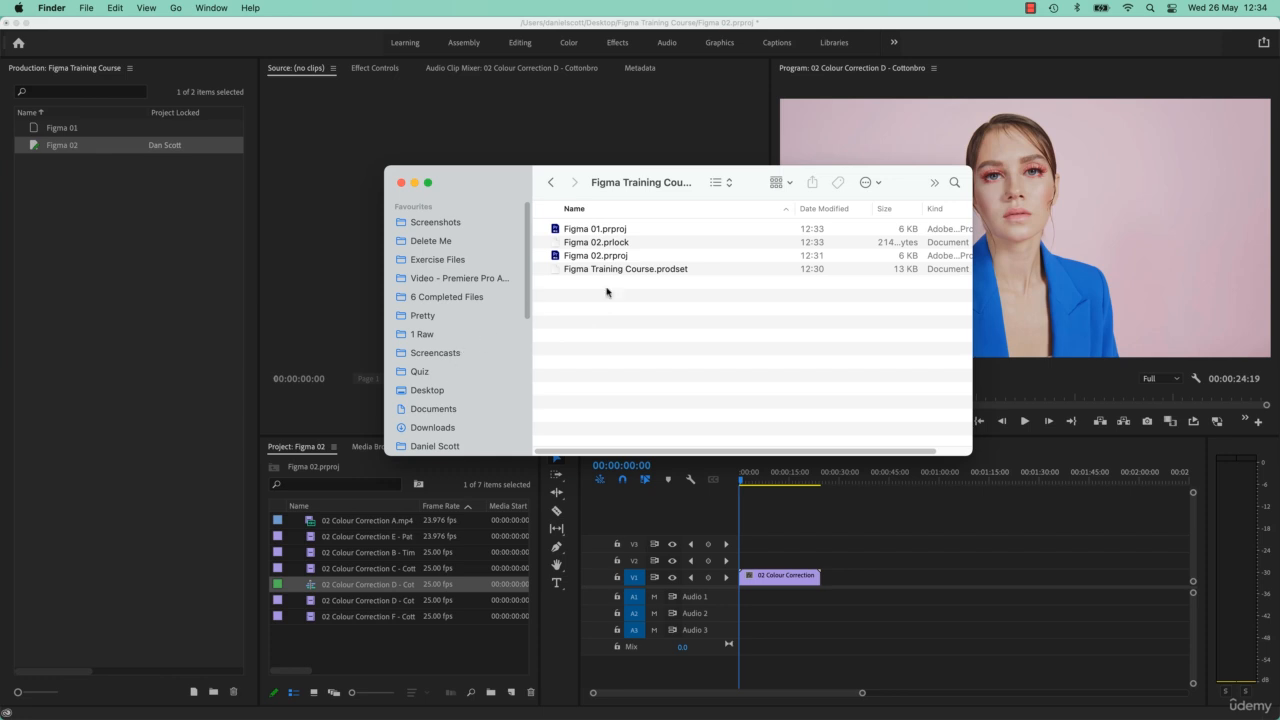
- Return to the Desktop folder in Finder and select the Figma Training Course production folder
right_click(628, 176)
click(614, 195)
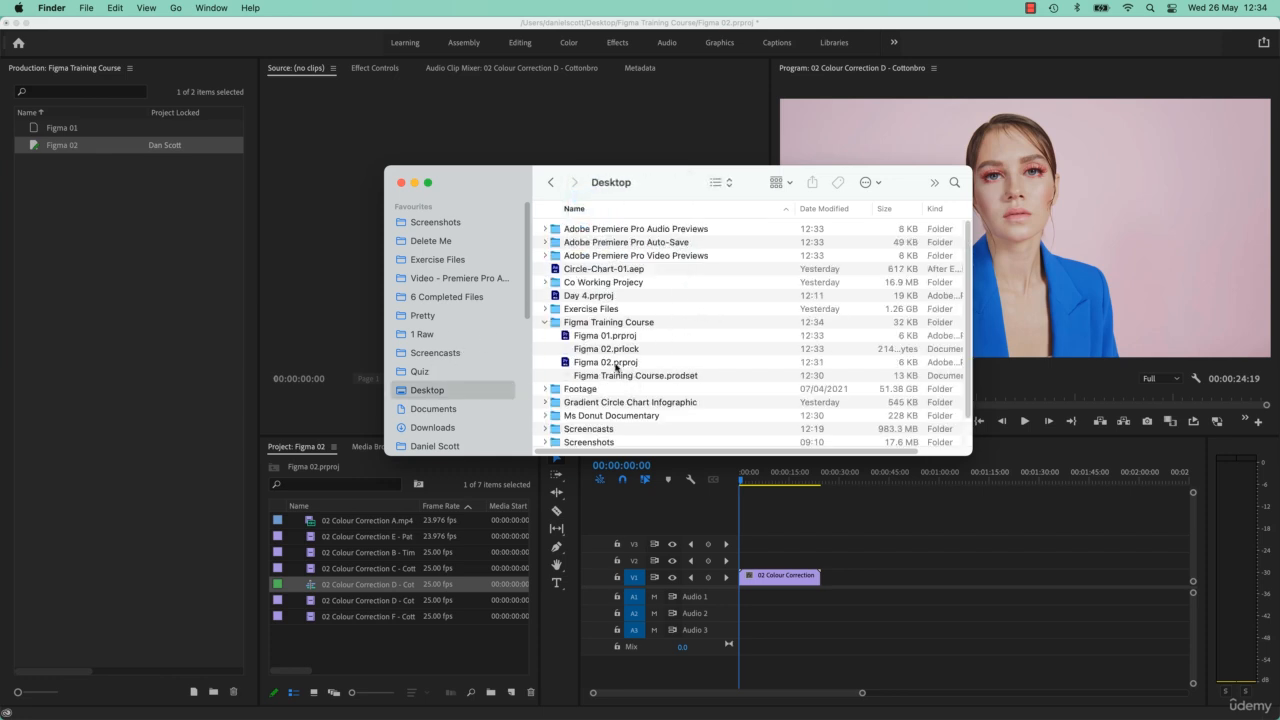
click(607, 320)
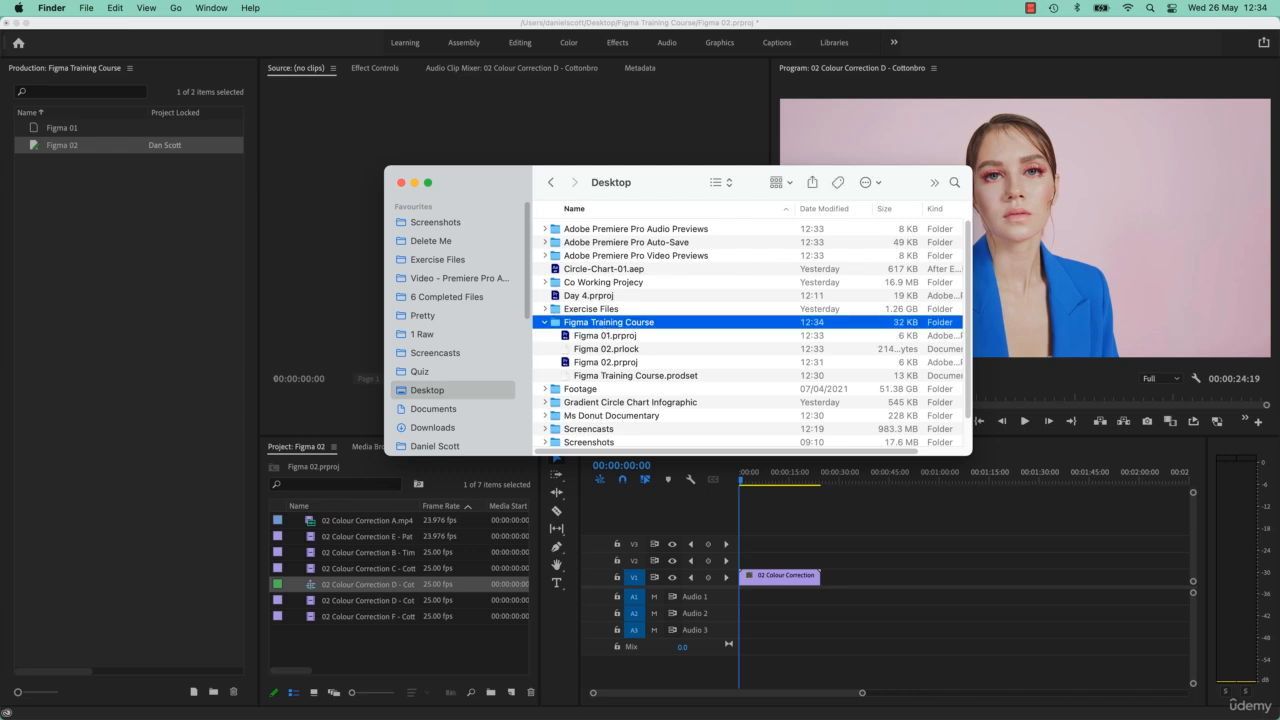
- Switch to Premiere Pro and close the Figma Training Course production, saving its changes
click(152, 372)
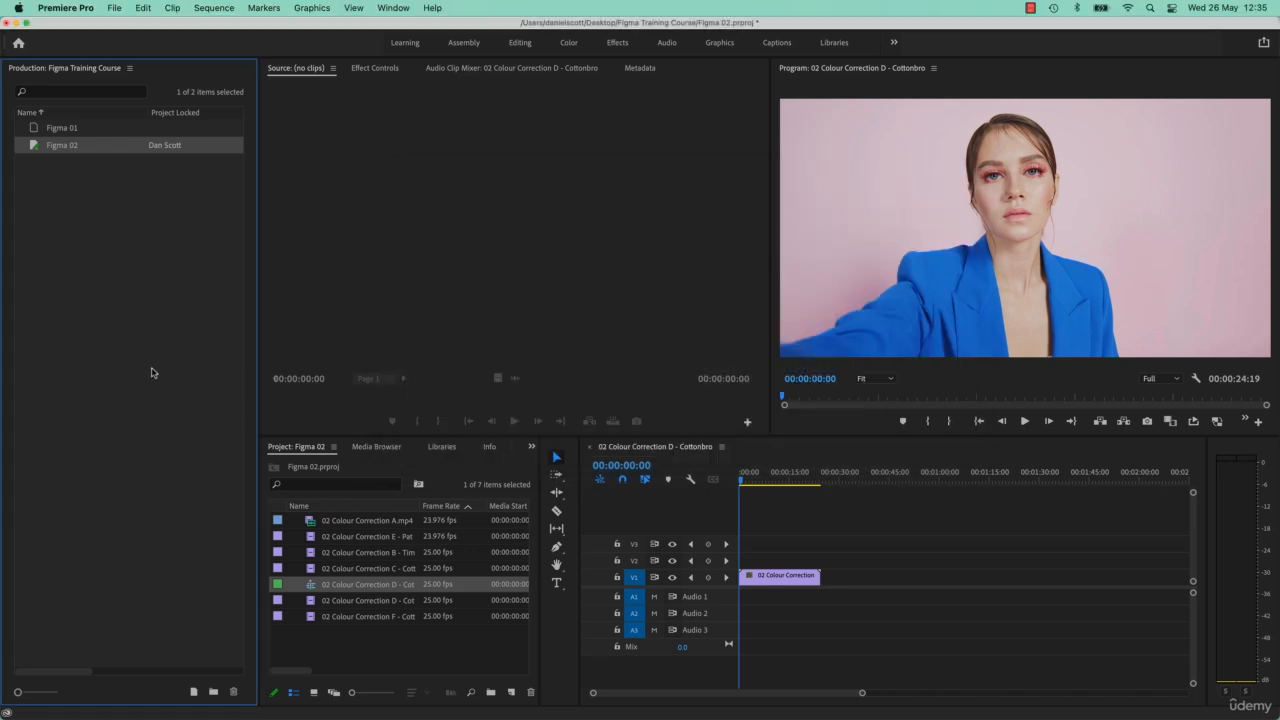
click(116, 6)
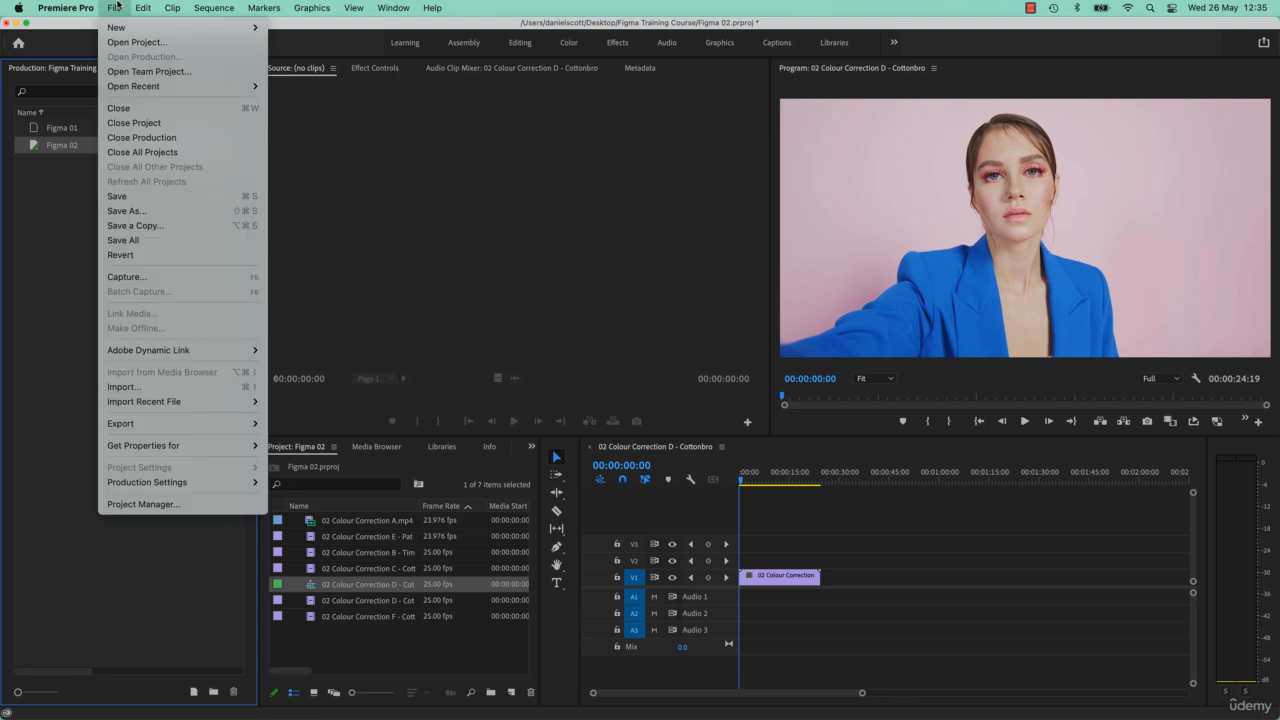
click(116, 6)
click(116, 6)
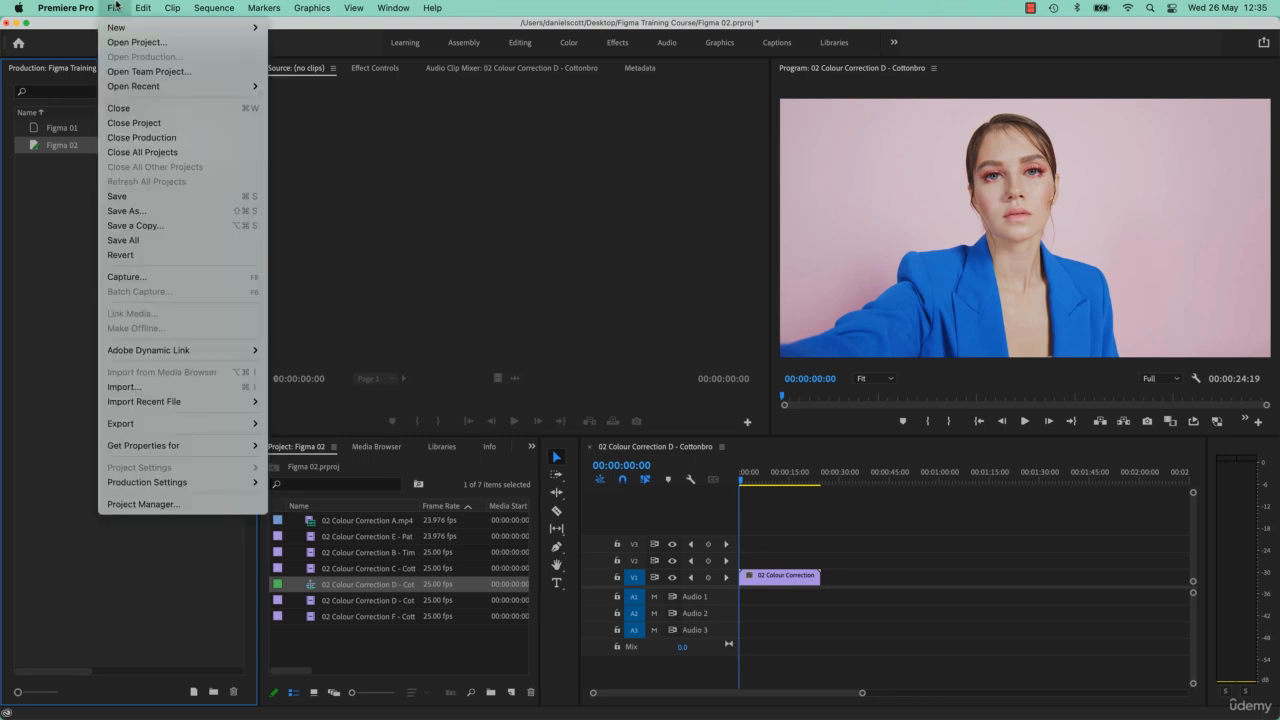
click(145, 138)
click(702, 388)
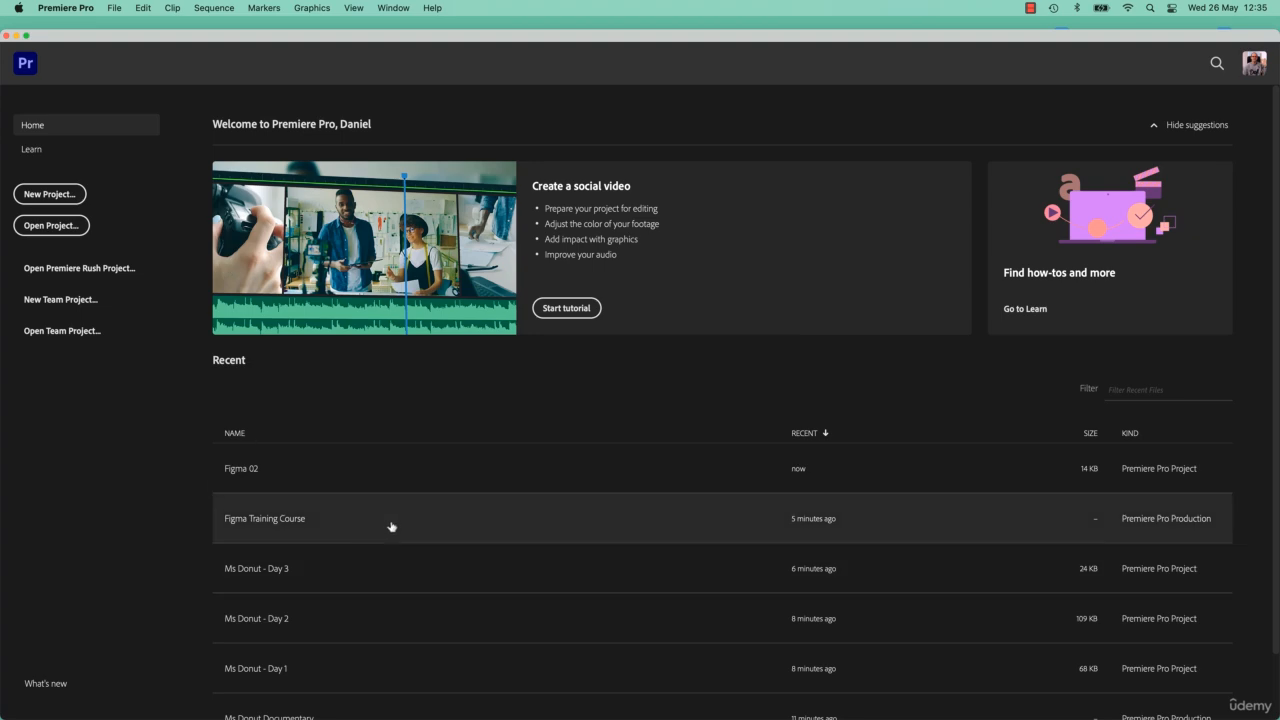
- Open the recent Ms Donut Documentary production and its Ms Donut - Day 1 project
scroll(371, 571, down, 2)
click(357, 648)
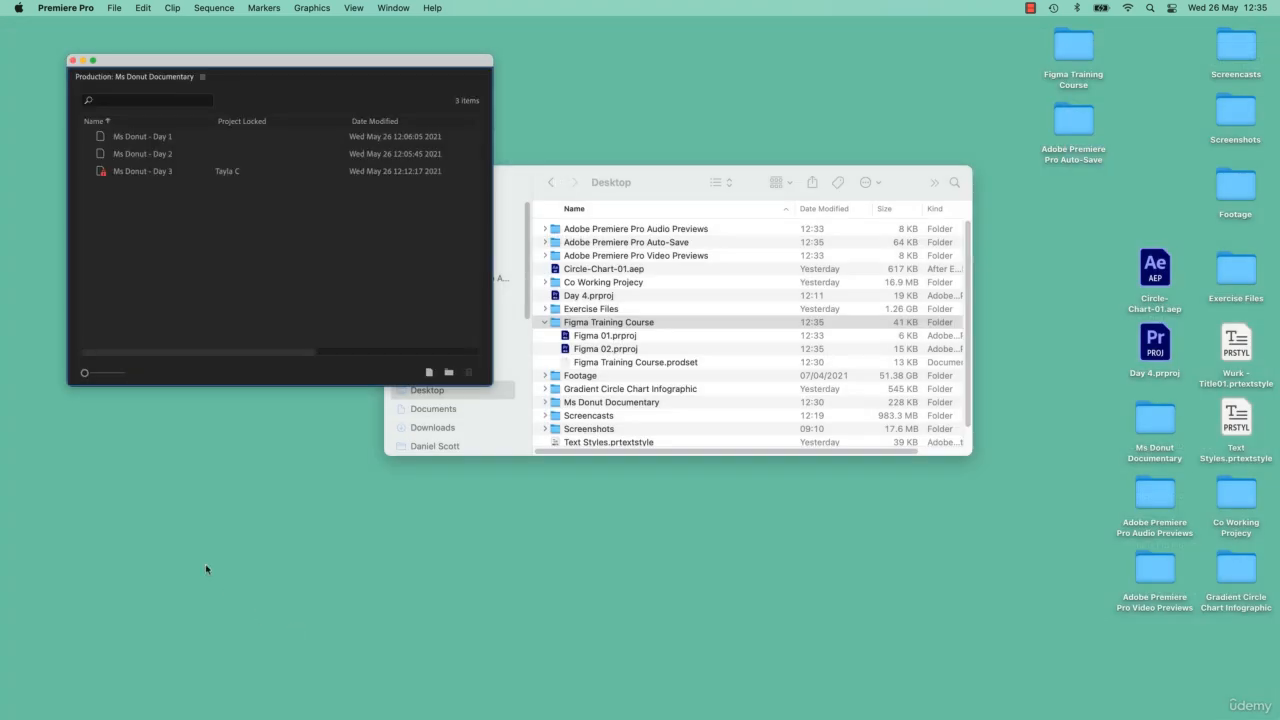
double_click(143, 137)
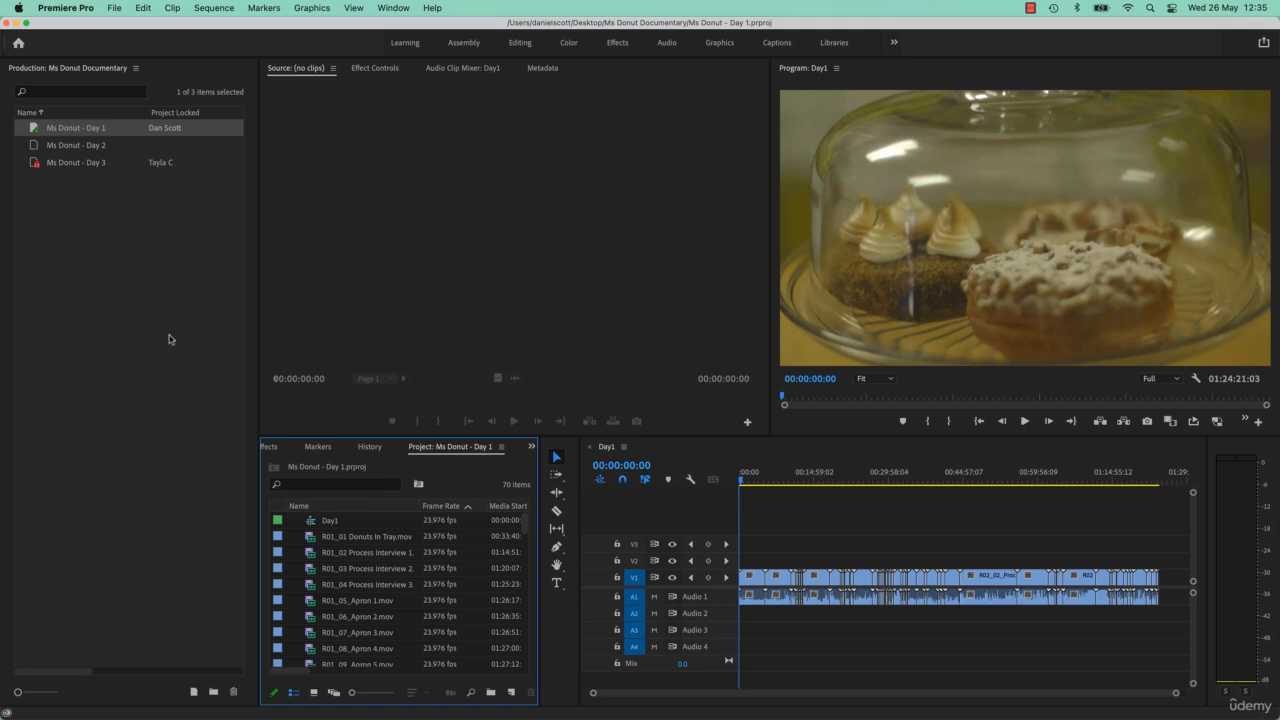
- Try to add Day 4.prproj from the Desktop to the production with Add Project To Production
right_click(114, 256)
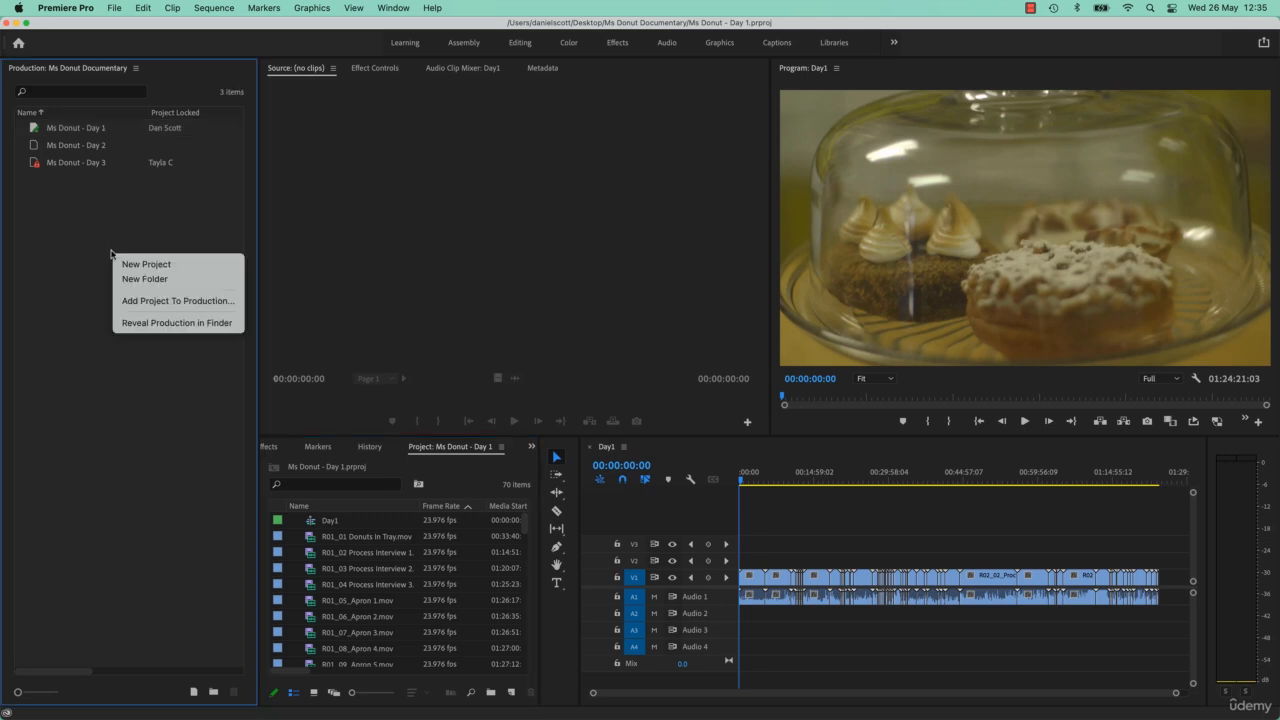
click(140, 301)
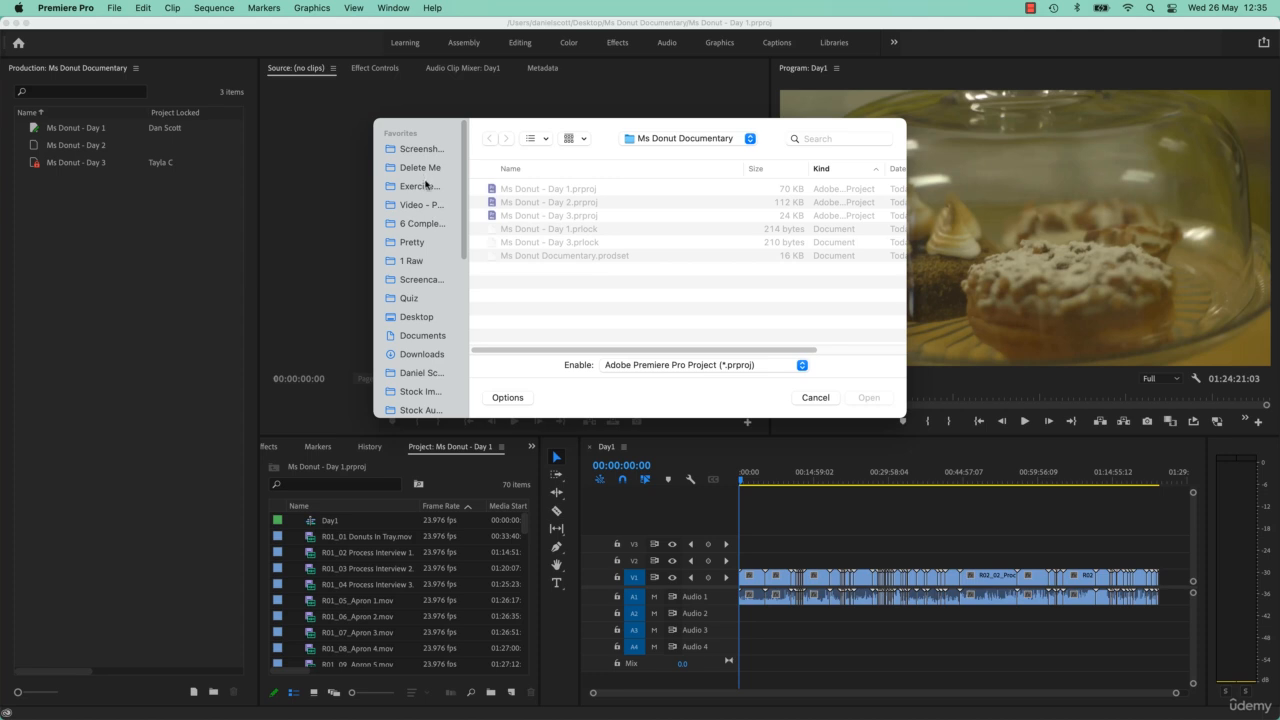
click(419, 319)
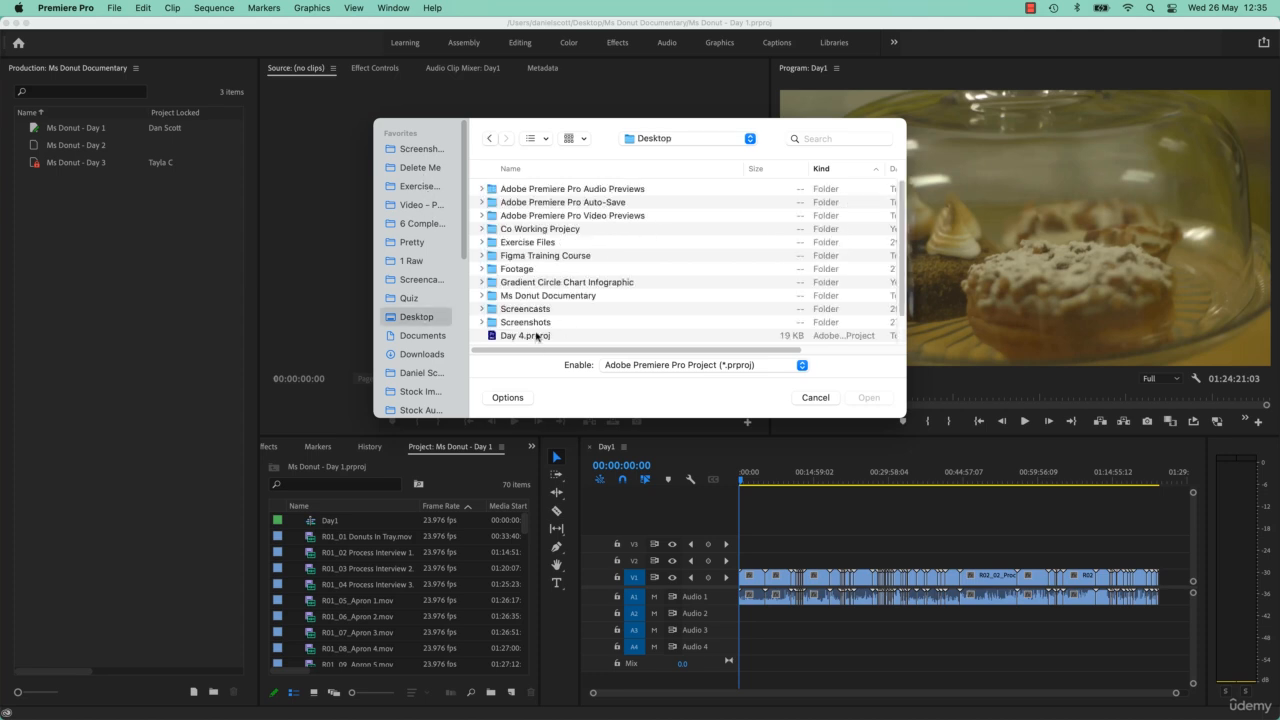
click(538, 336)
click(864, 400)
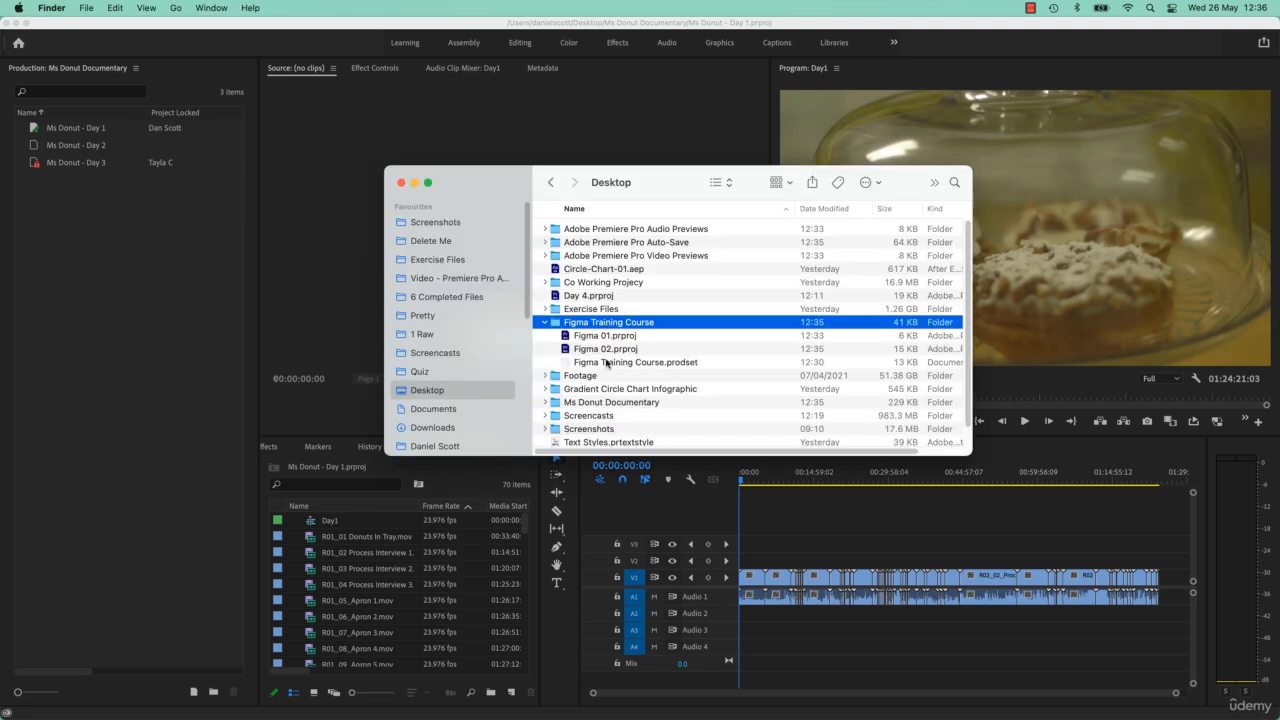
- Add Day 4.prproj from Finder's Desktop folder to the Ms Donut Documentary production as a copy and select it
click(545, 323)
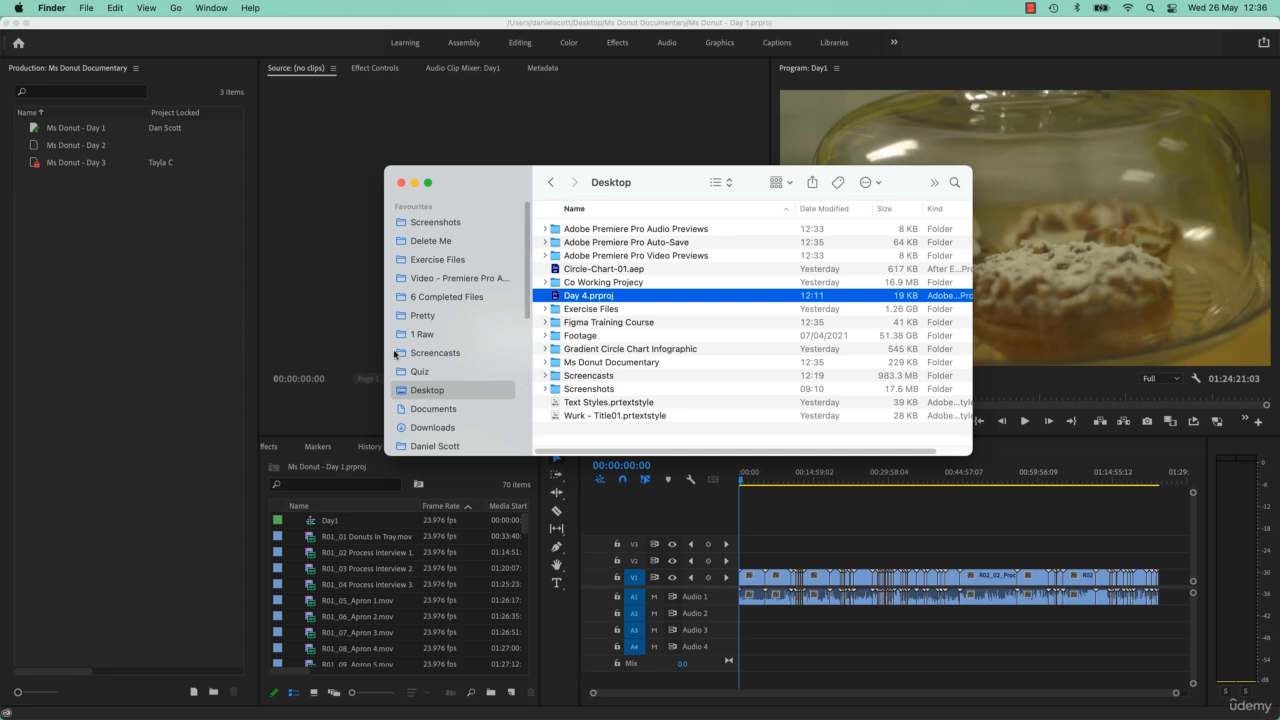
drag(553, 298, 94, 299)
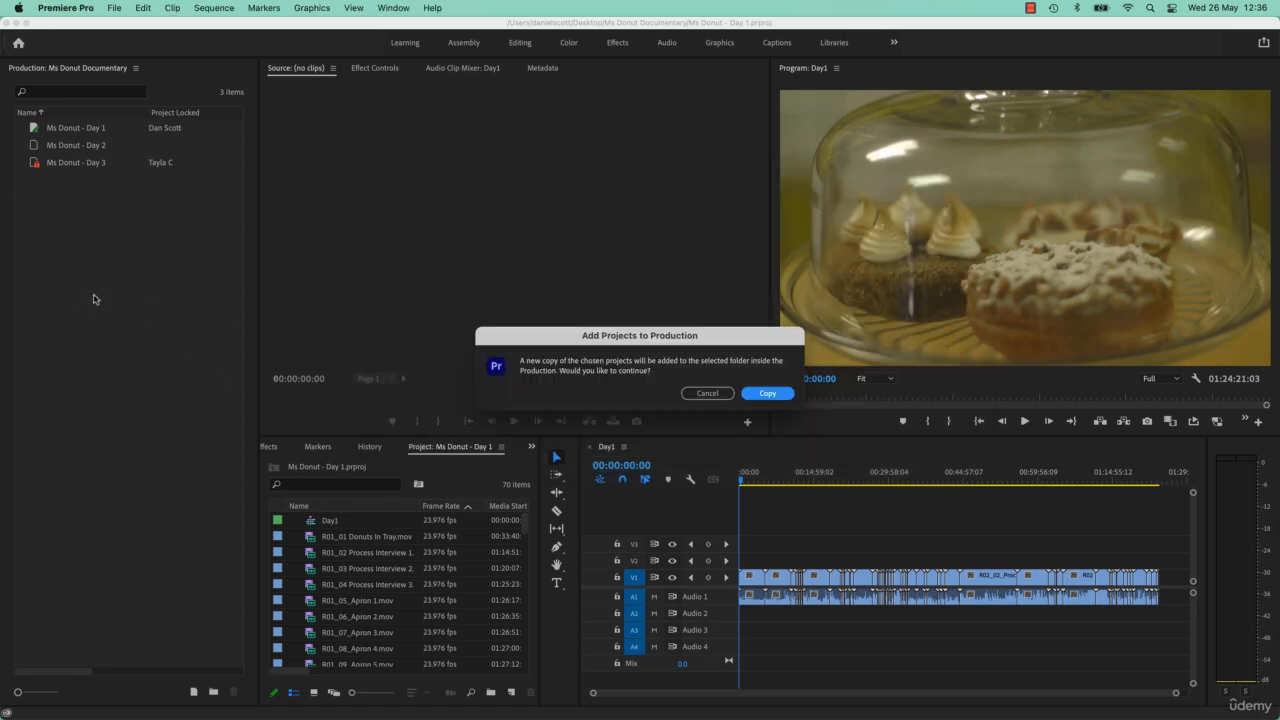
click(767, 395)
click(144, 441)
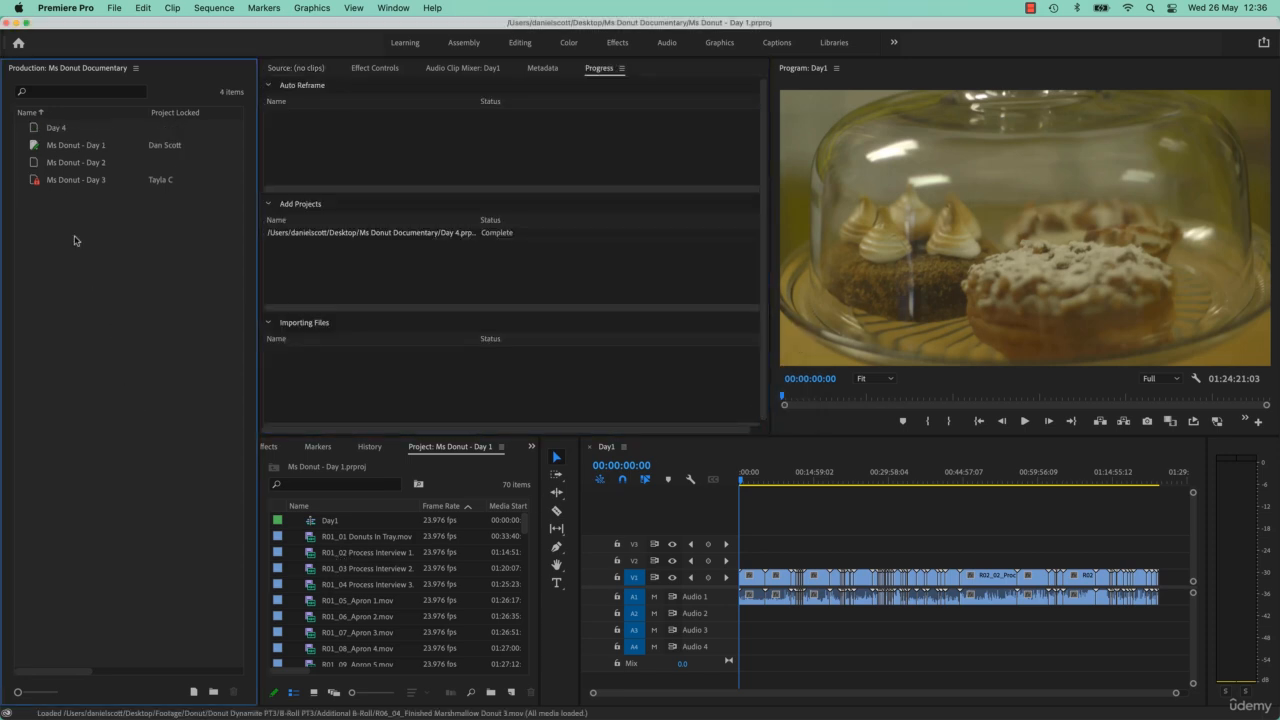
click(57, 128)
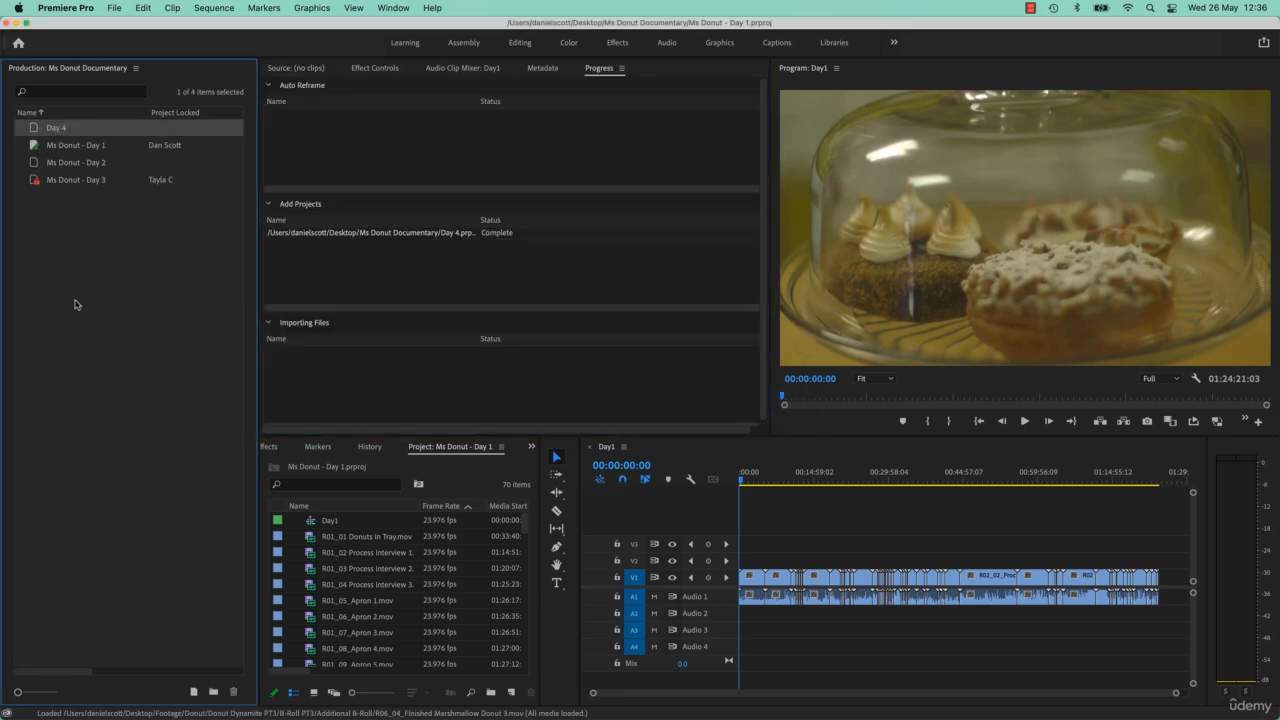
- Switch to Finder and locate the copied Day 4.prproj file in the Ms Donut Documentary folder
key(super+Tab)
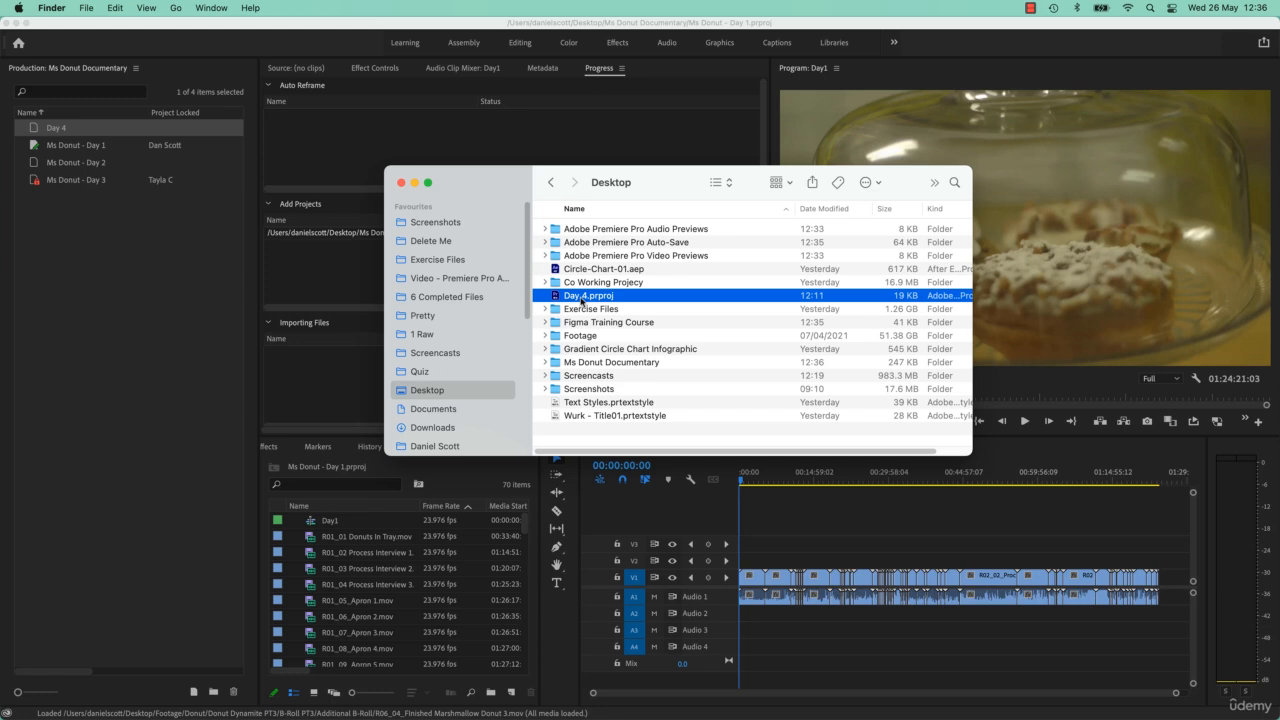
double_click(596, 362)
click(604, 228)
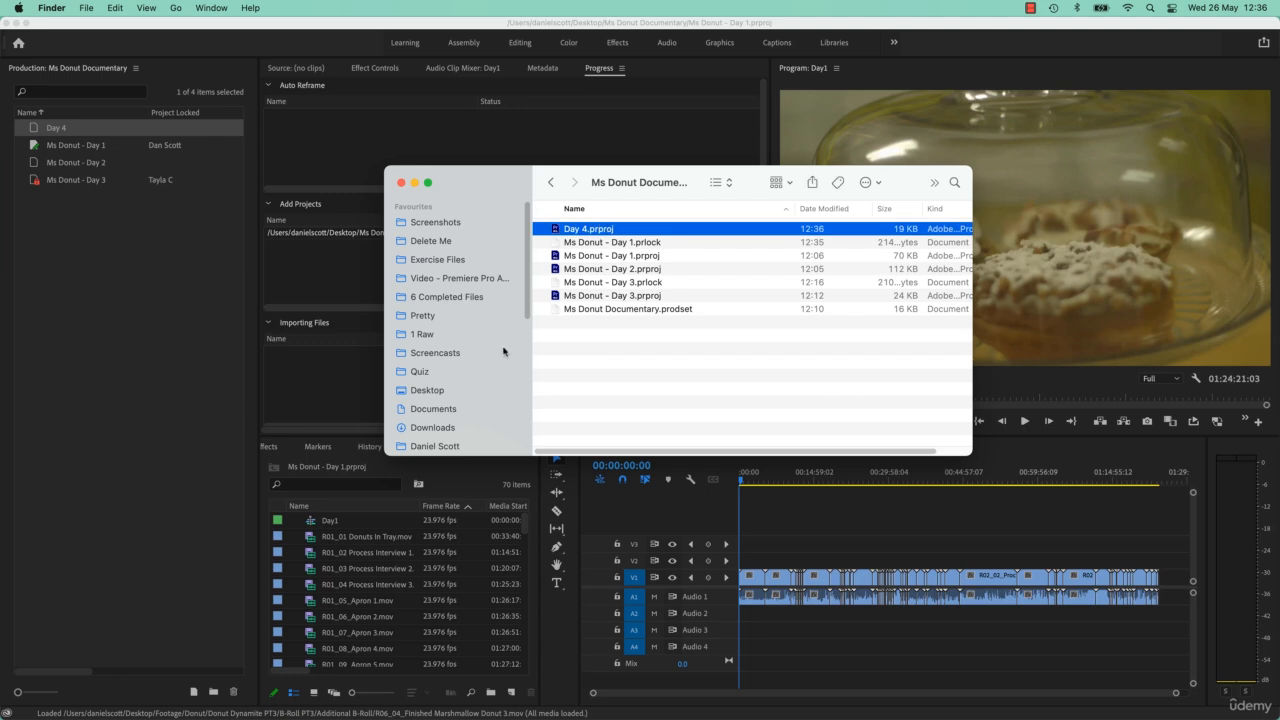
- Rename the production's Day 4 project in Premiere Pro as Ms Donut - Day 4 and check its file name in Finder
click(143, 348)
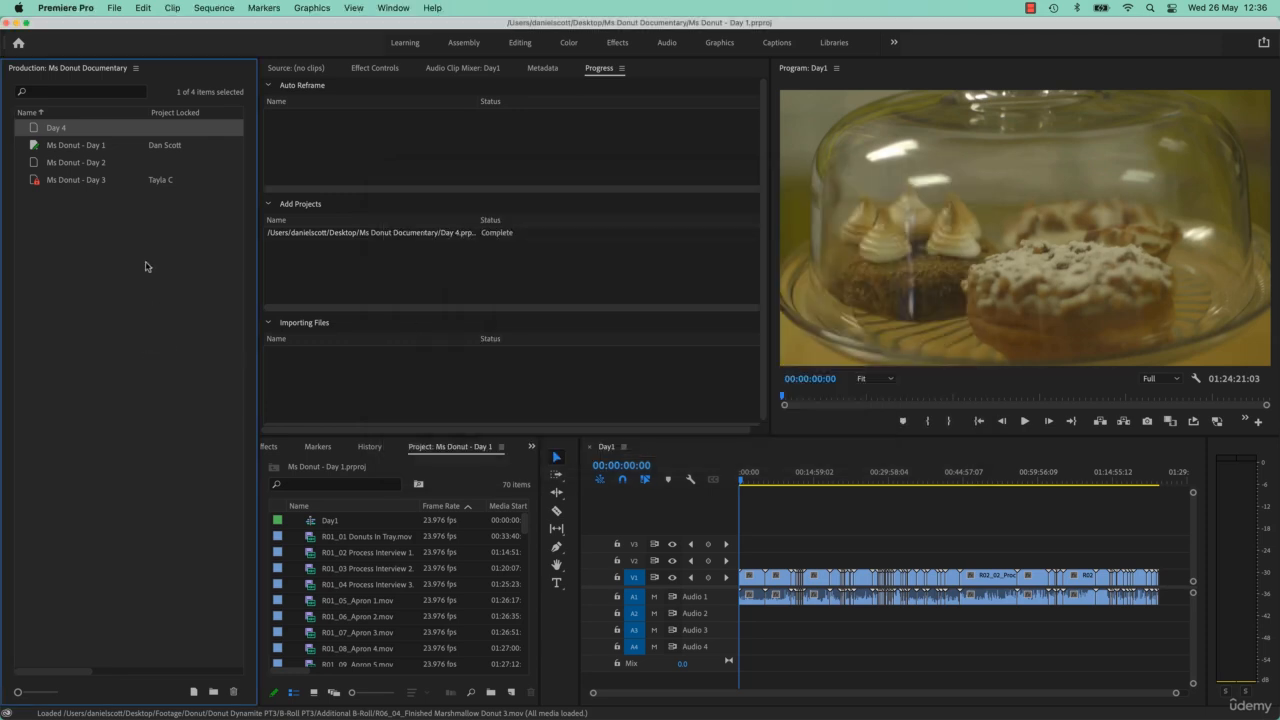
click(60, 128)
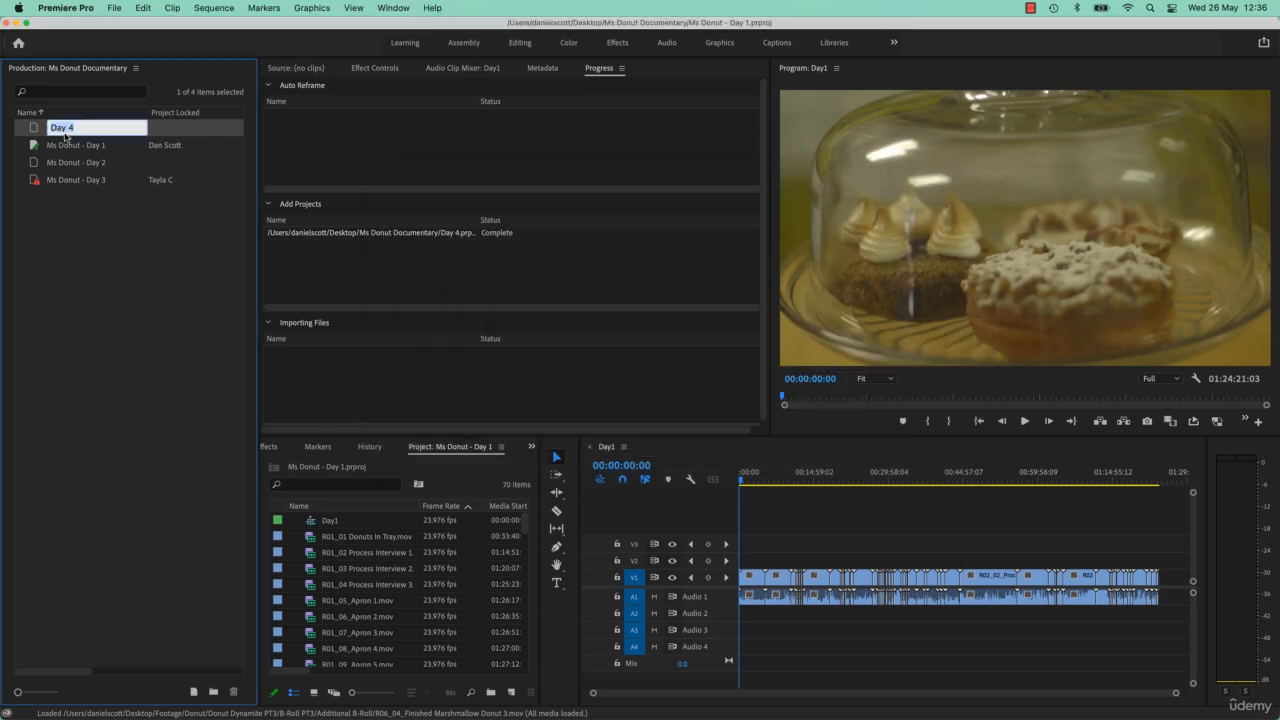
text(Ms Donut - Day 4)
key(Return)
key(super+Tab)
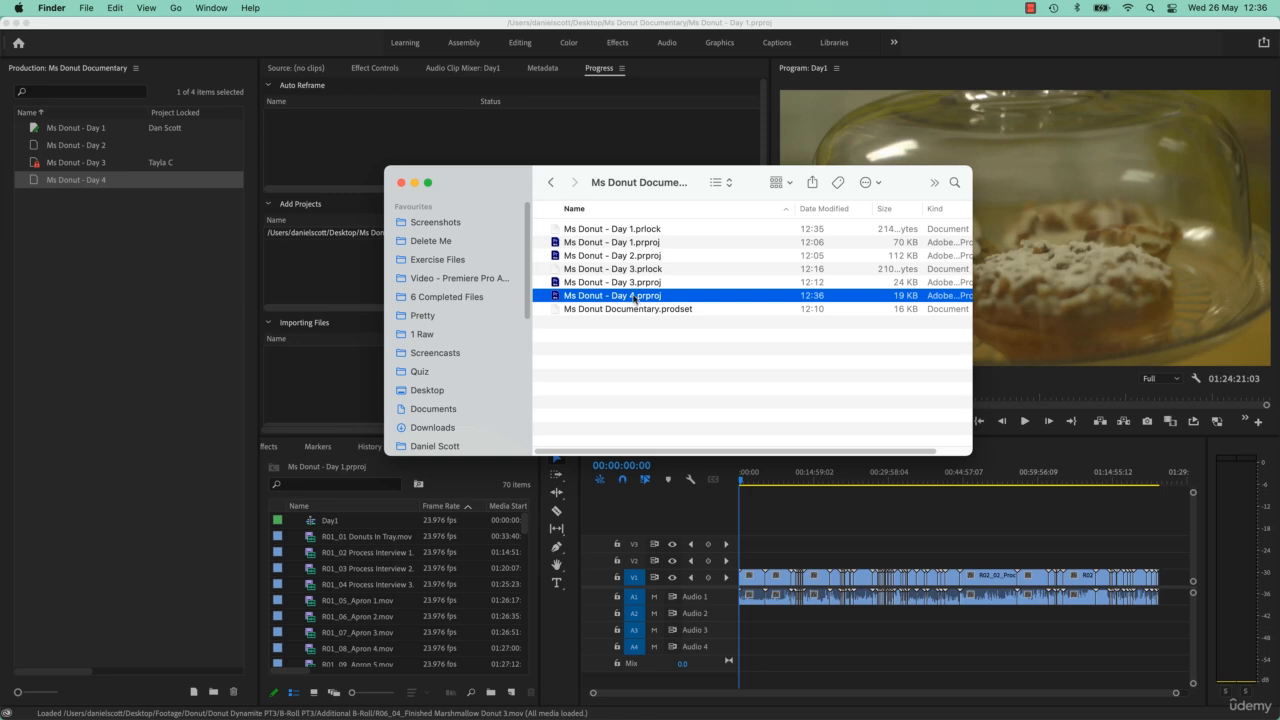
click(160, 410)
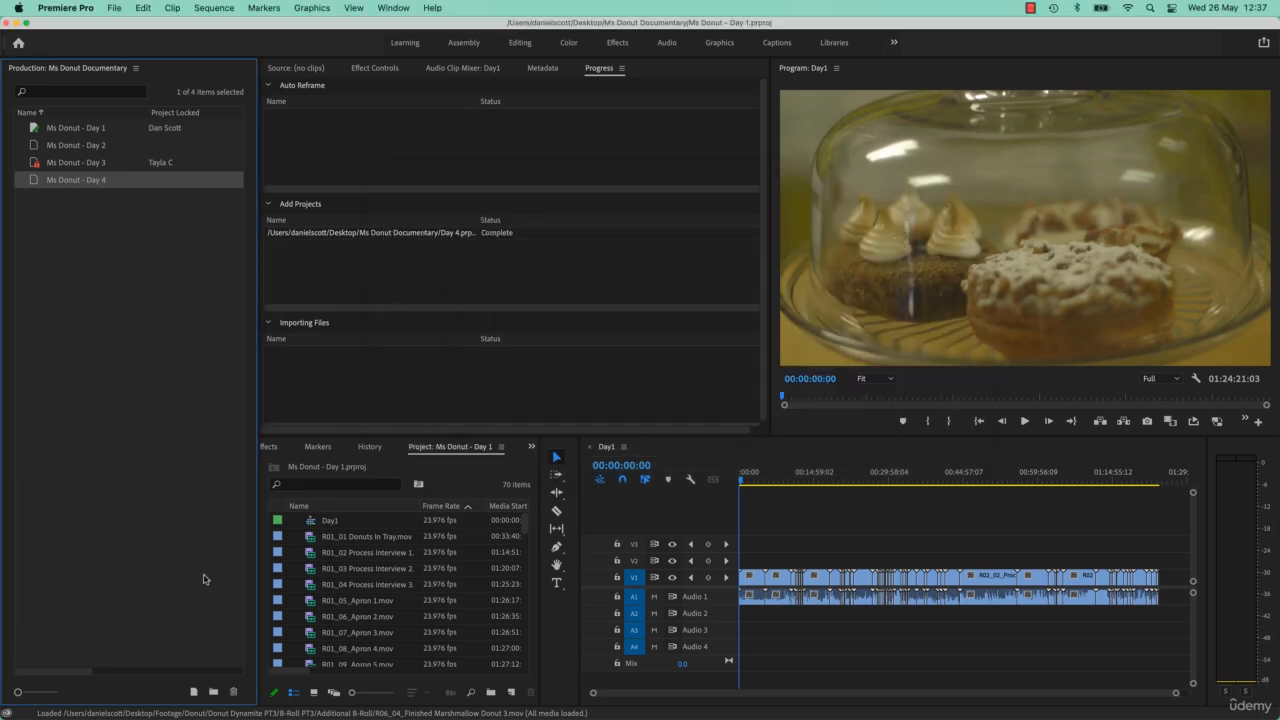
- Try to refresh all projects with Ms Donut - Day 3 selected, and view the production folder's path in Finder
click(115, 8)
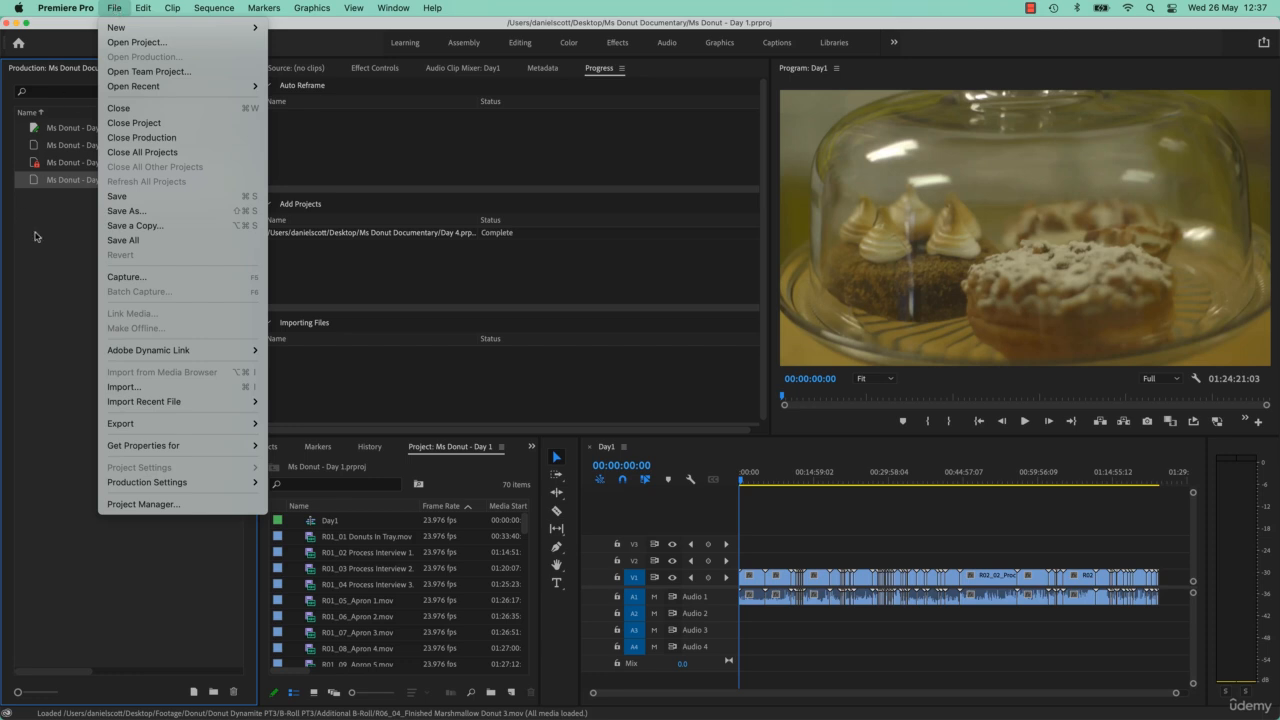
click(65, 243)
click(170, 167)
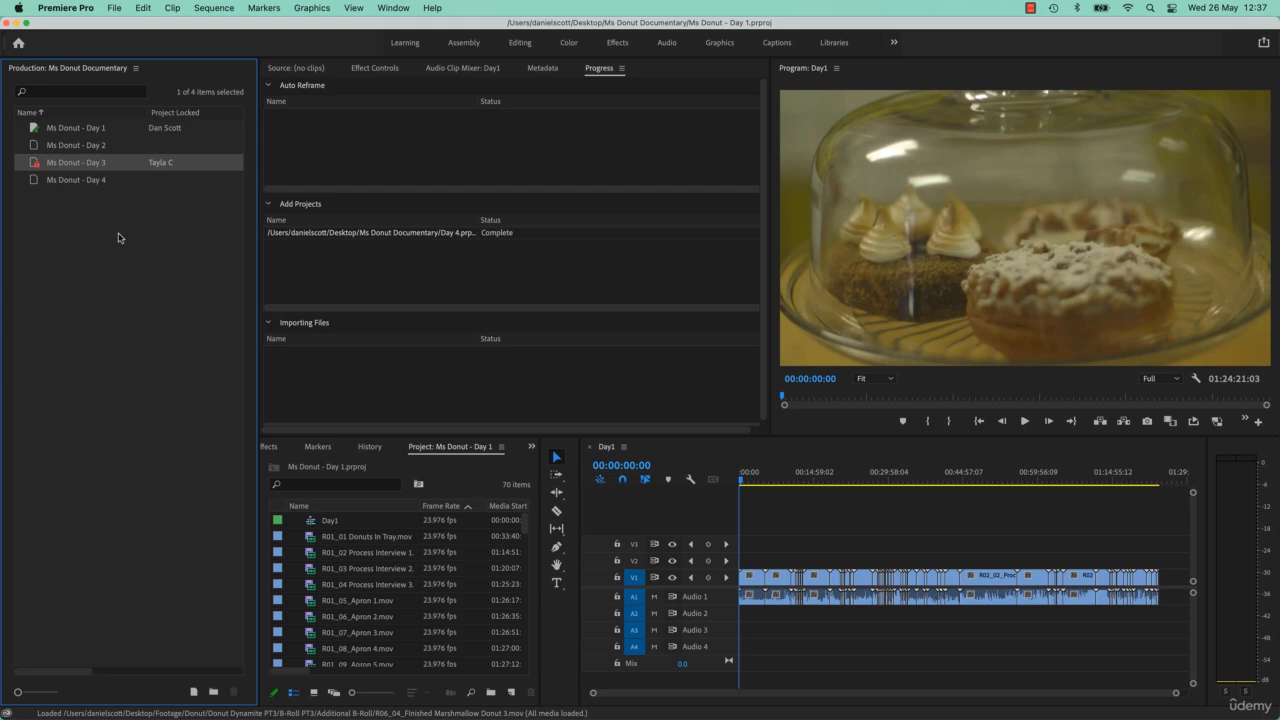
click(119, 6)
click(206, 176)
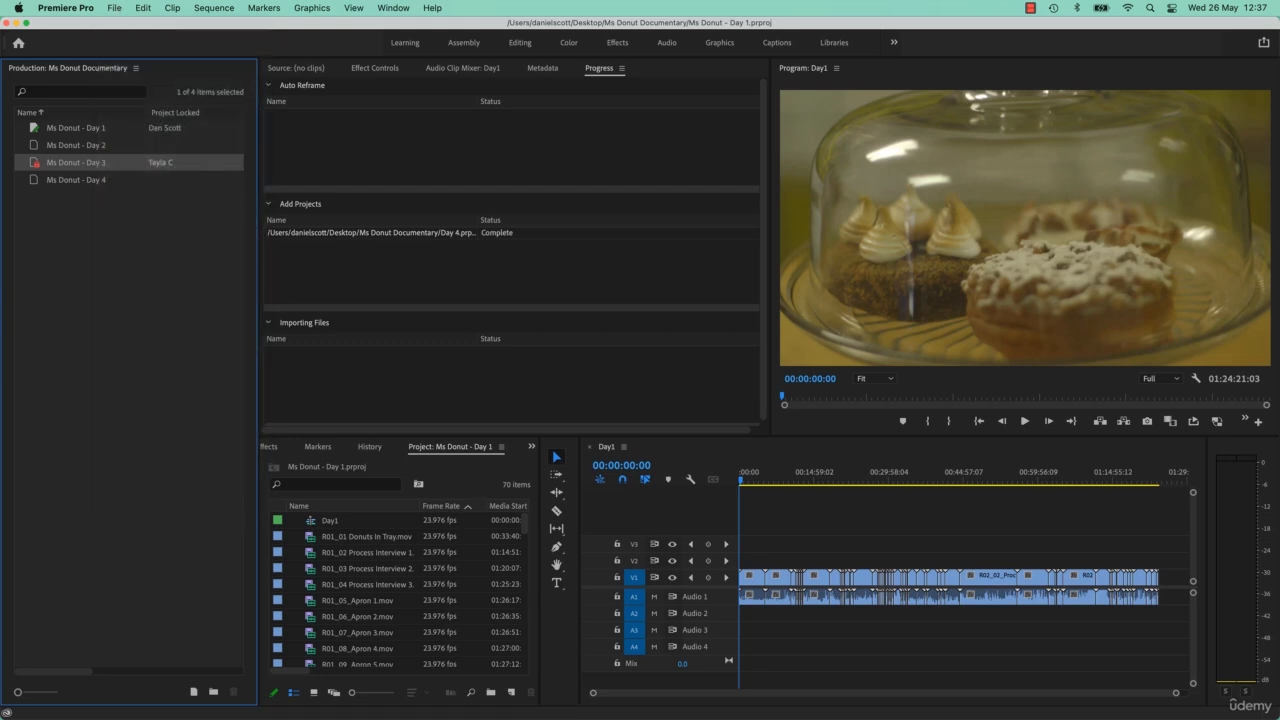
key(super+Tab)
right_click(627, 183)
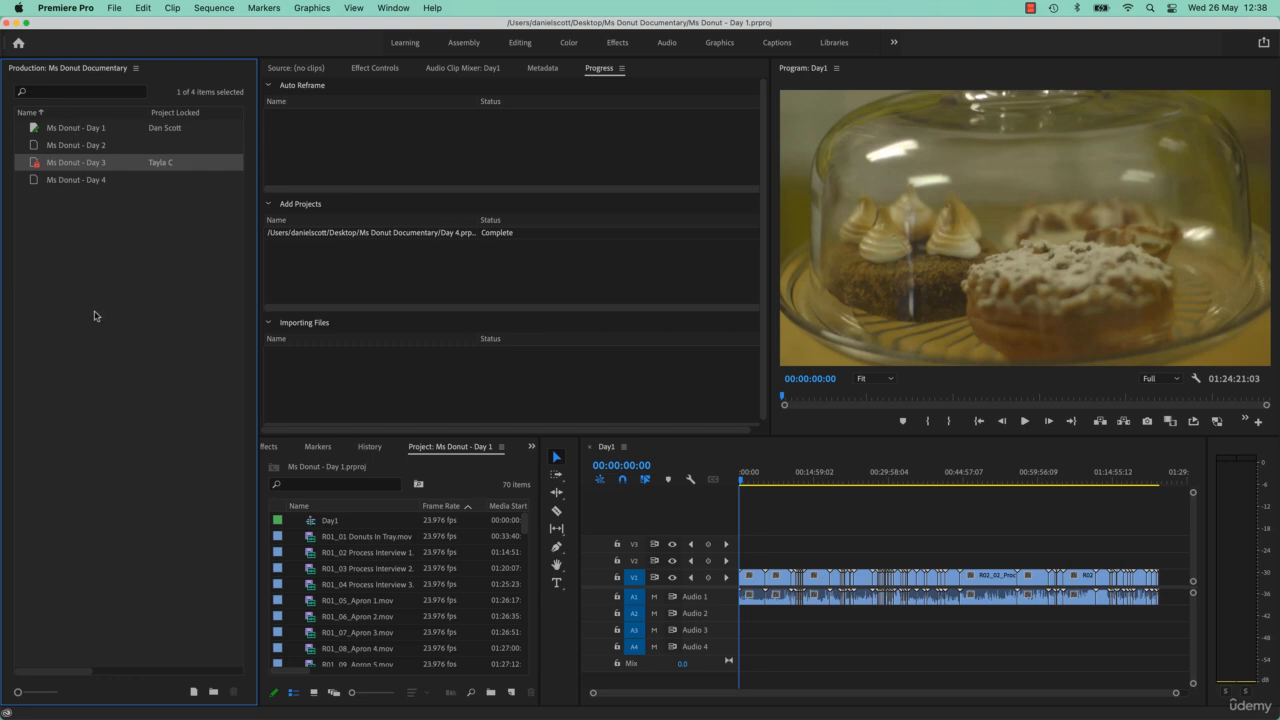
- Create a Raw folder in the production and move the Ms Donut - Day 1 and Ms Donut - Day 2 projects into it
click(213, 691)
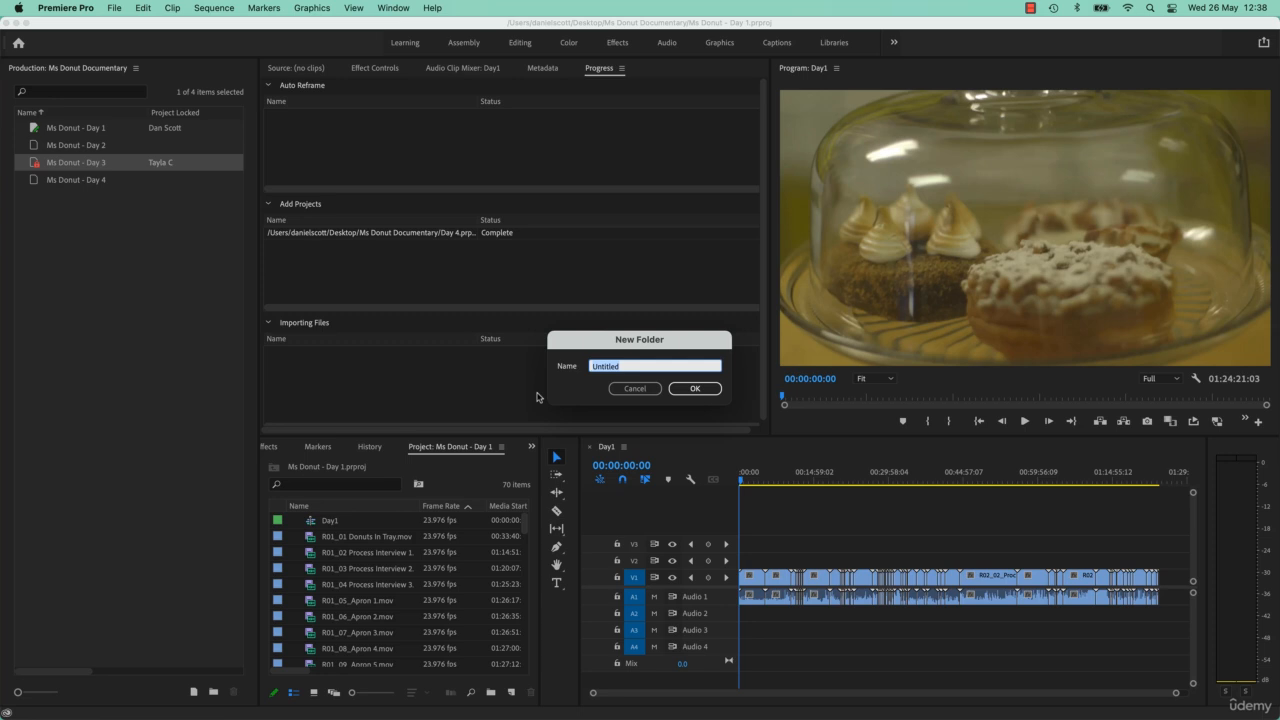
text(Raw)
key(Return)
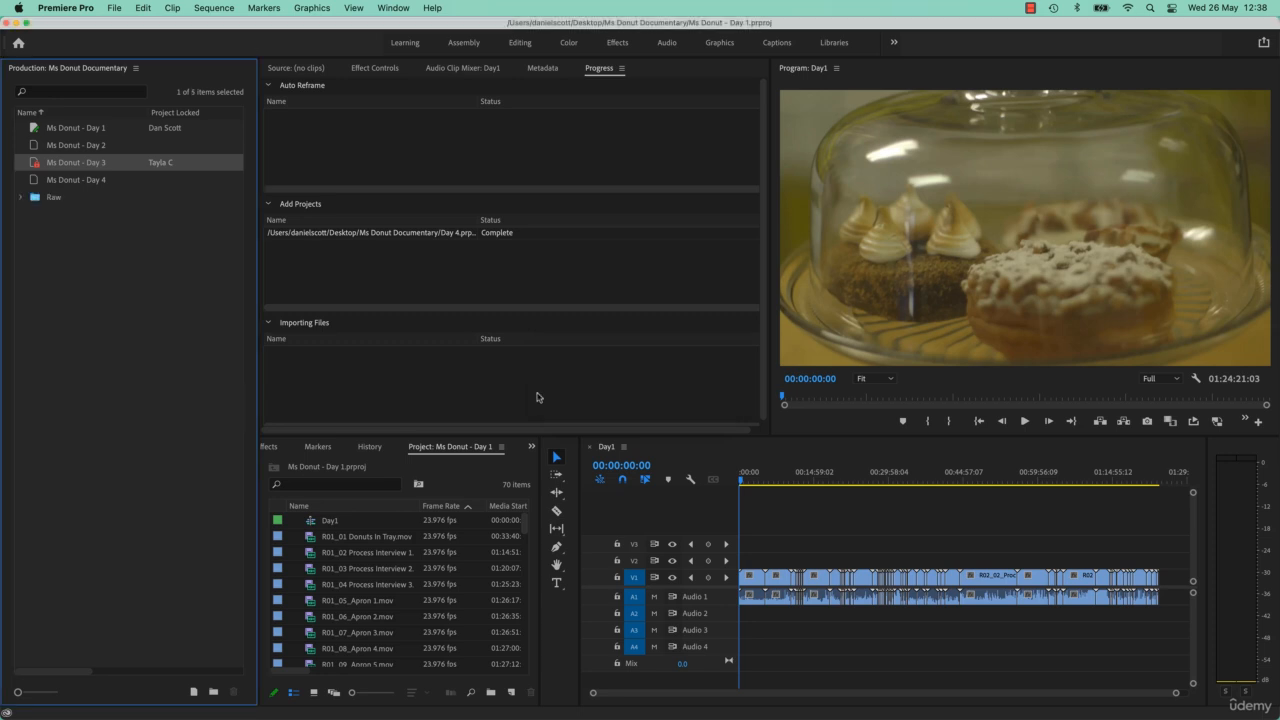
click(92, 134)
shift+click(92, 146)
drag(94, 149, 60, 199)
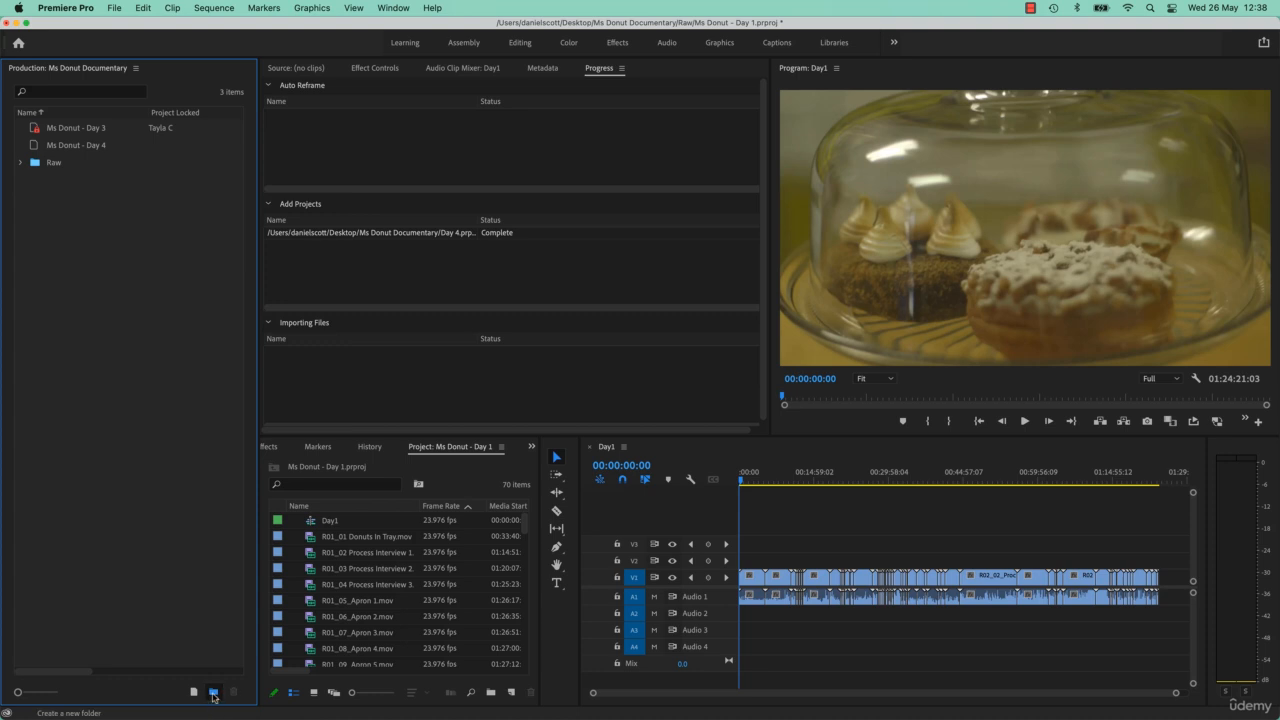
- Create a First Draft folder in the production and move the Ms Donut - Day 4 project into it
click(213, 691)
text(First Draft)
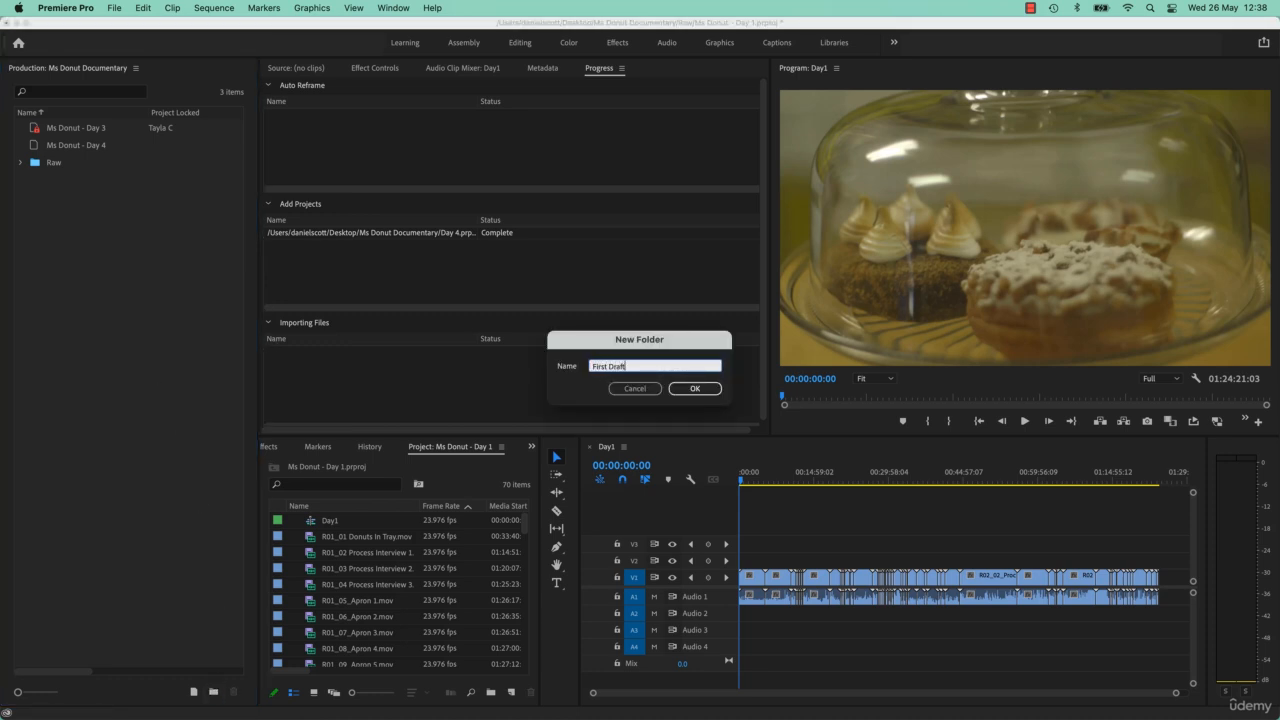
key(Return)
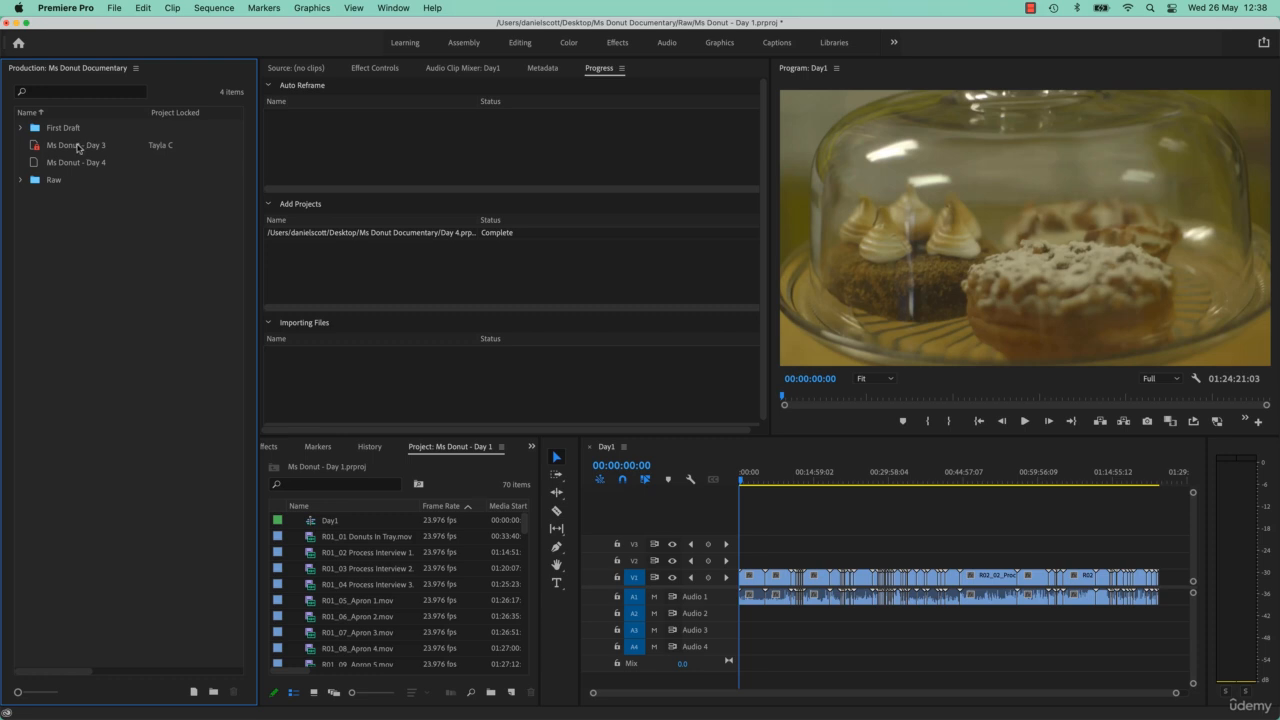
drag(77, 148, 57, 130)
click(54, 162)
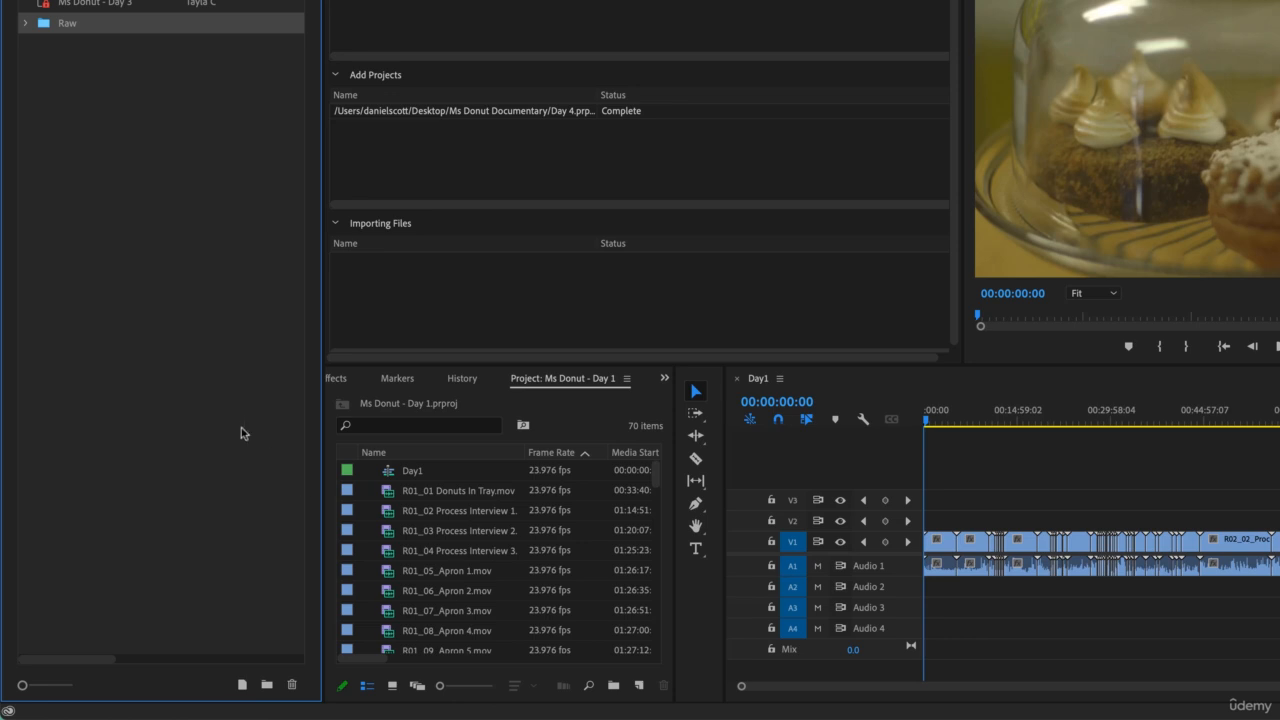
- Switch to Finder and examine the contents of the First Draft and Raw folders
click(811, 715)
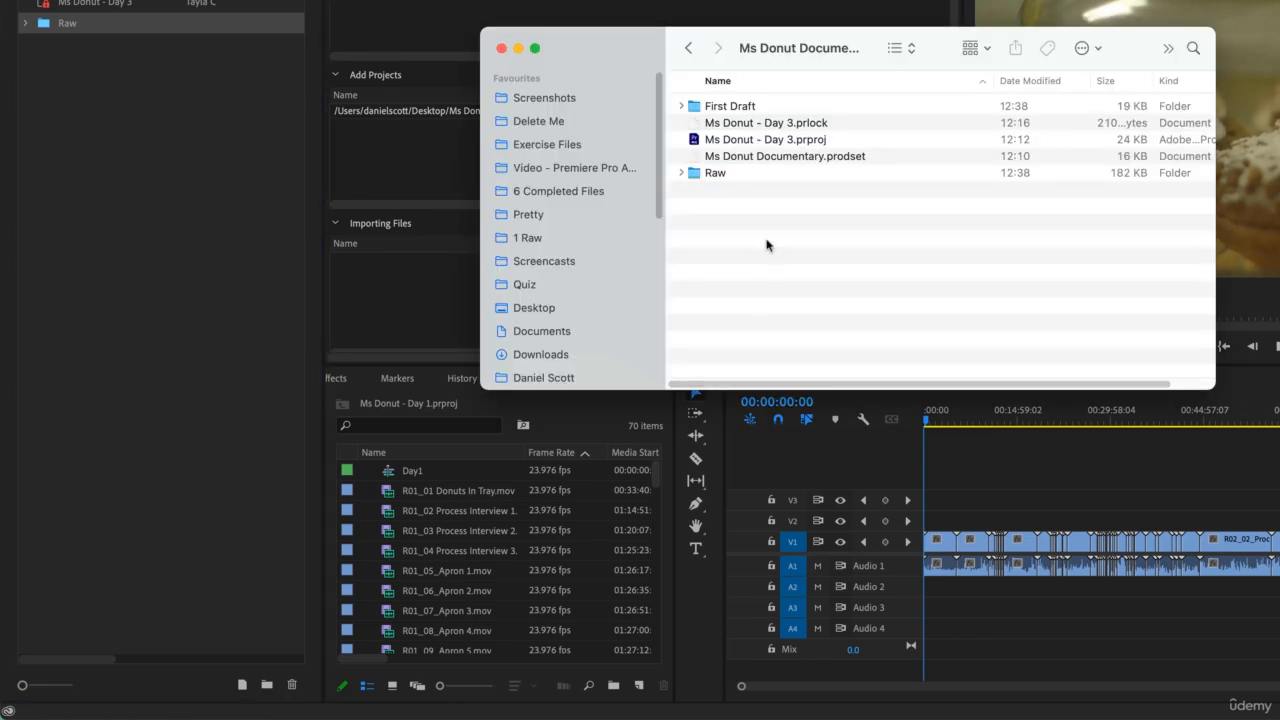
click(738, 108)
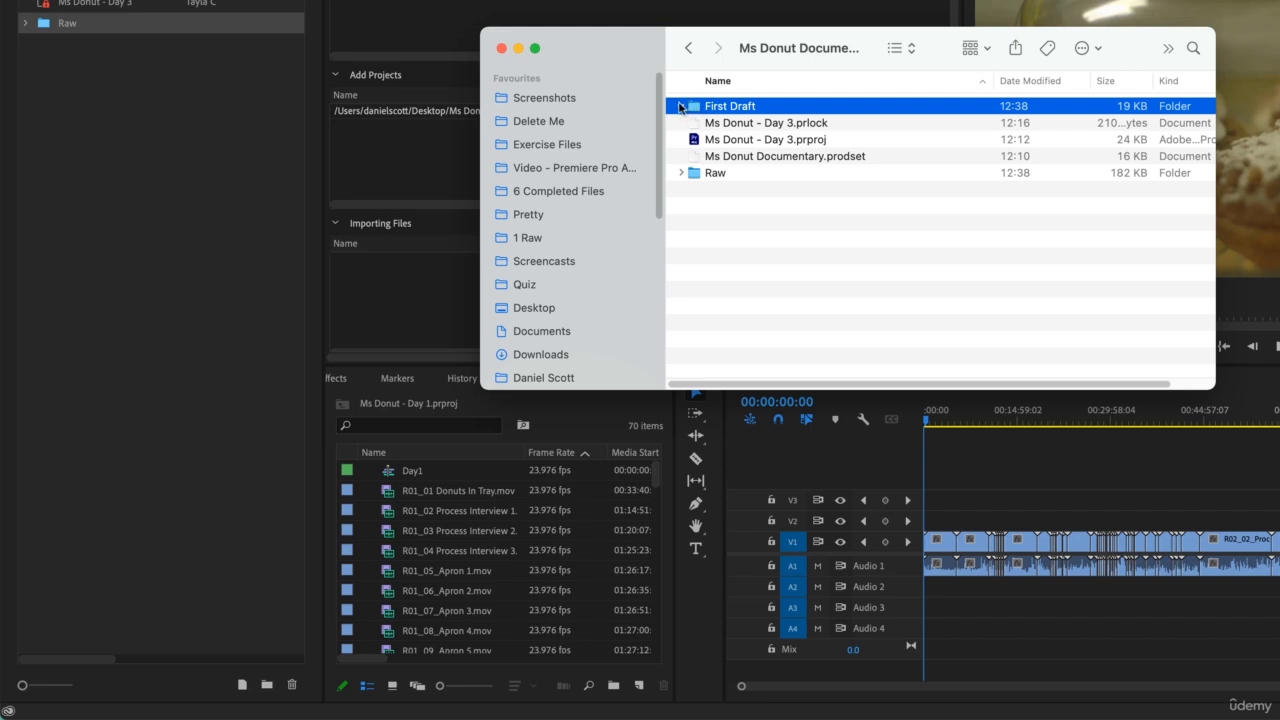
click(682, 106)
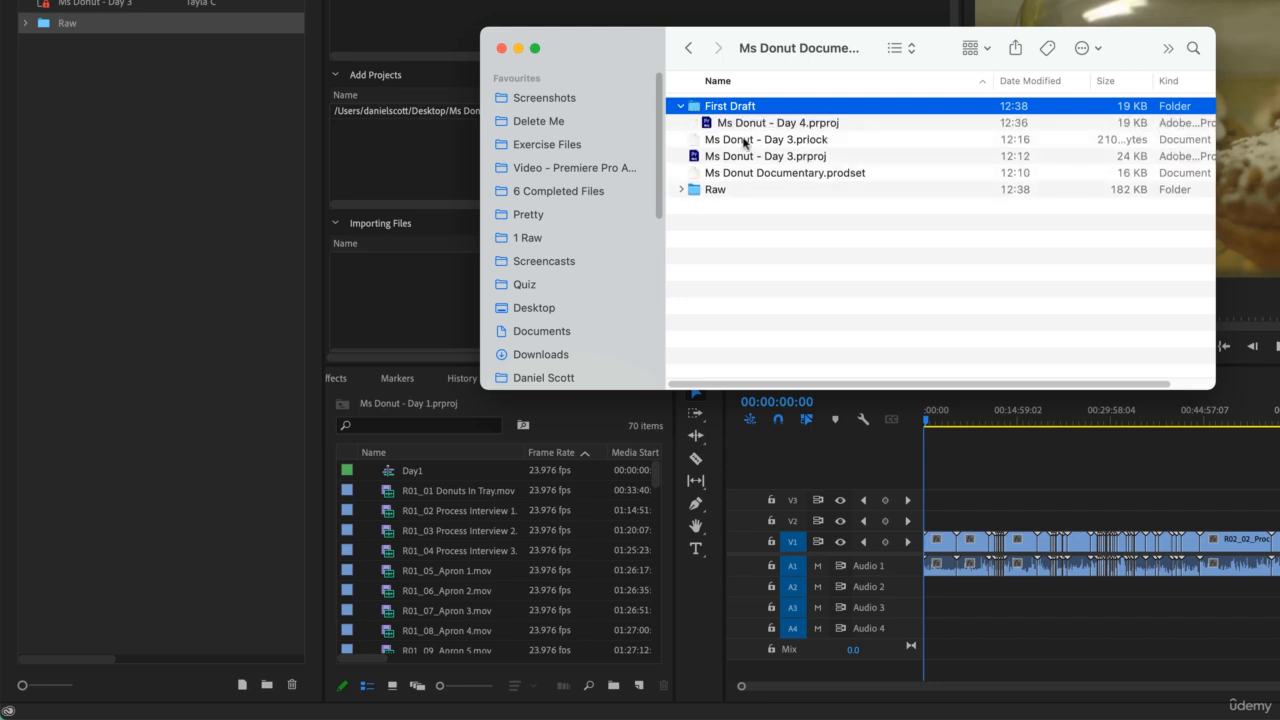
click(681, 189)
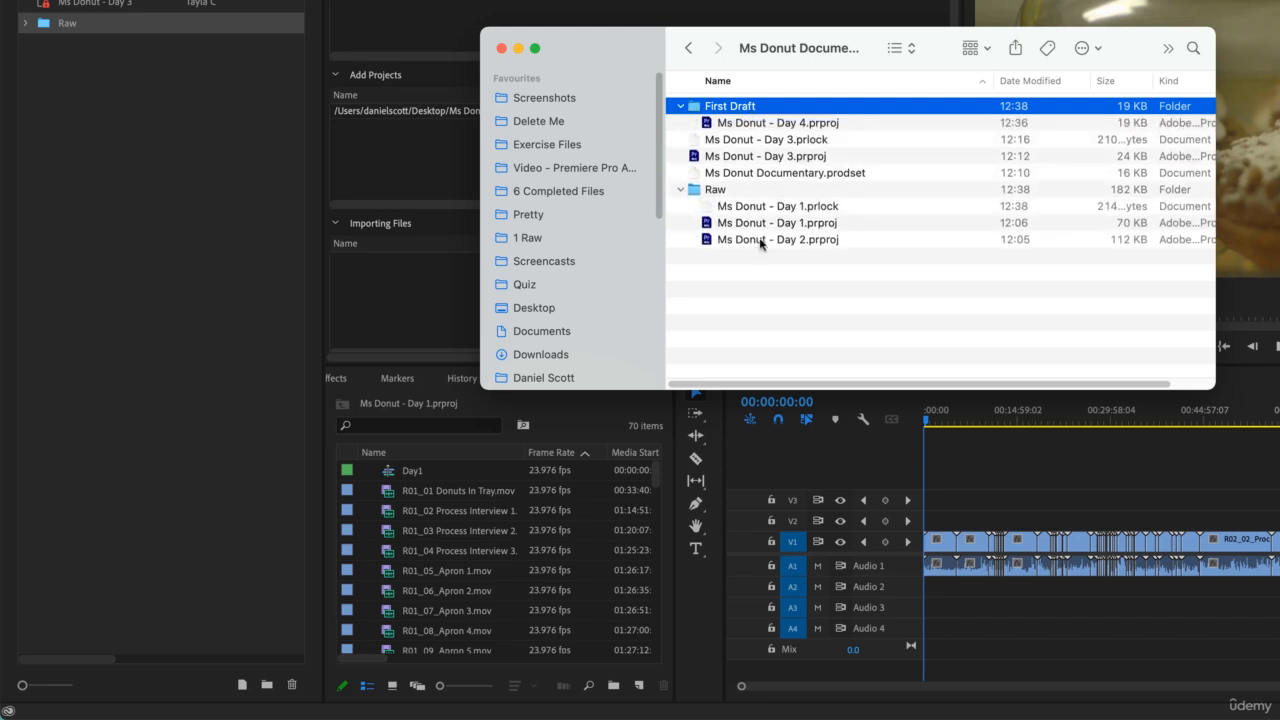
click(681, 189)
click(680, 106)
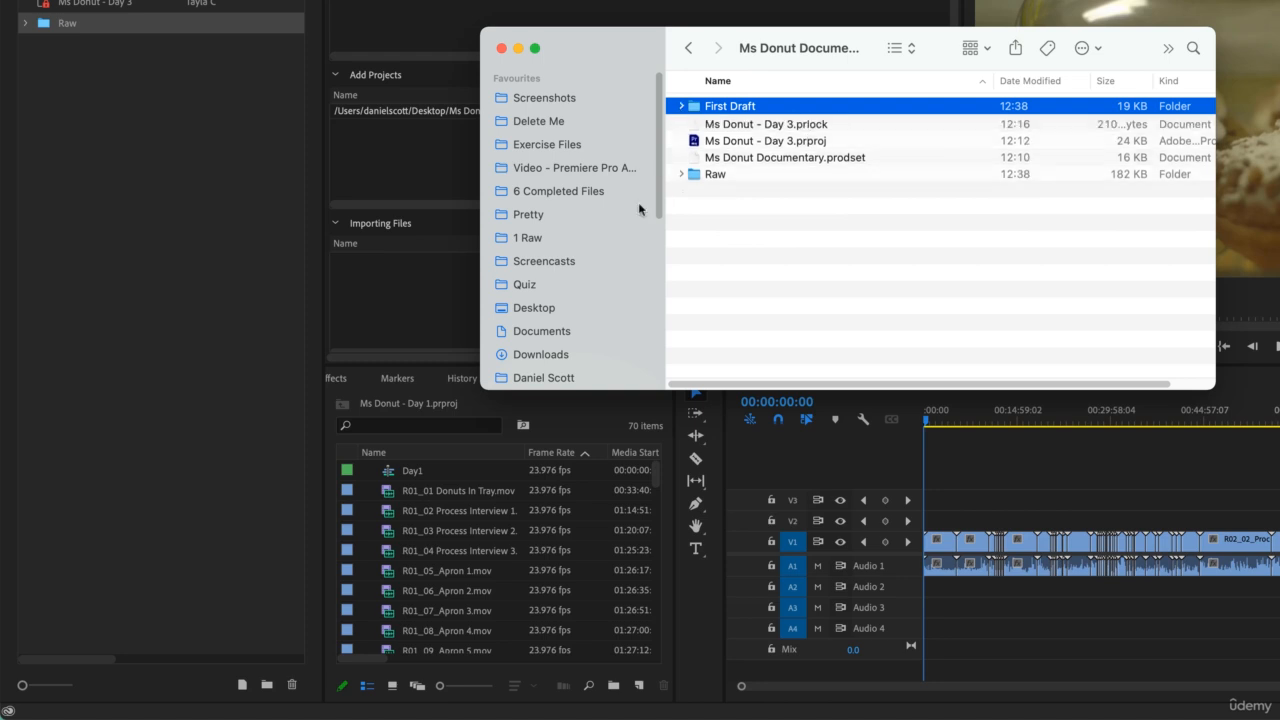
- Switch back to Premiere Pro and delete the Ms Donut - Day 2 project from the Raw folder
click(171, 137)
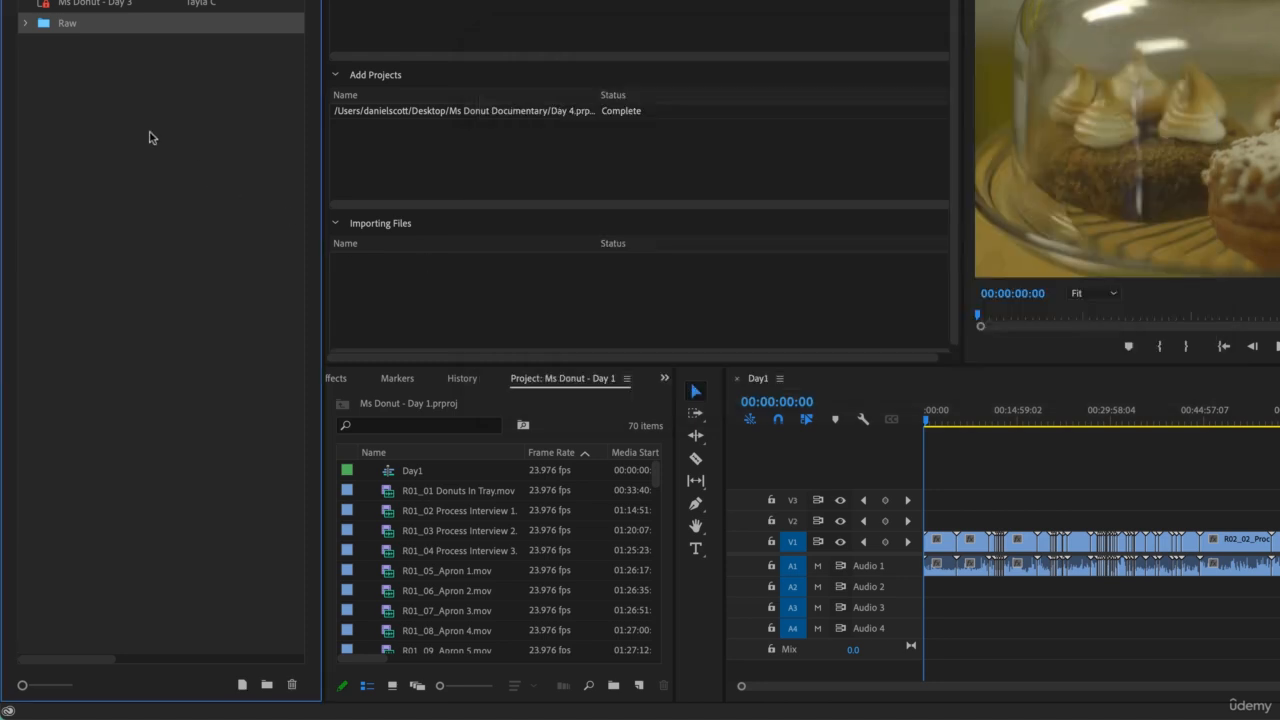
click(25, 23)
click(100, 66)
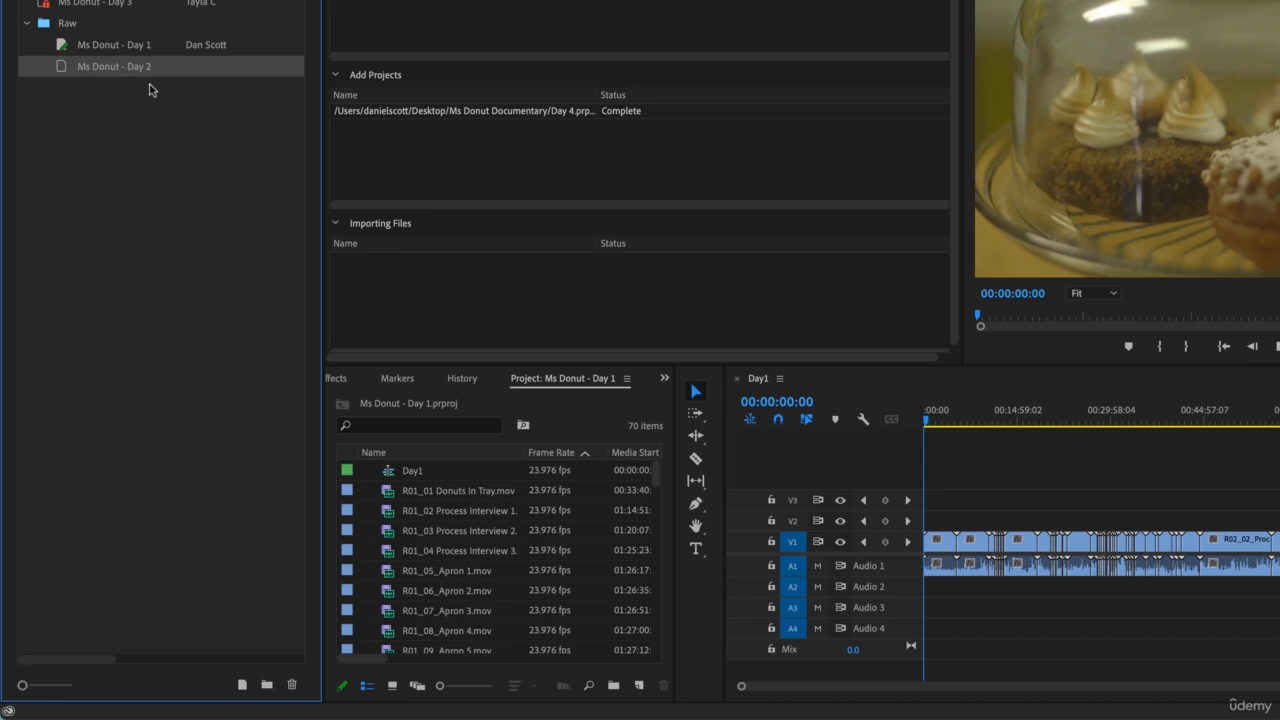
click(293, 686)
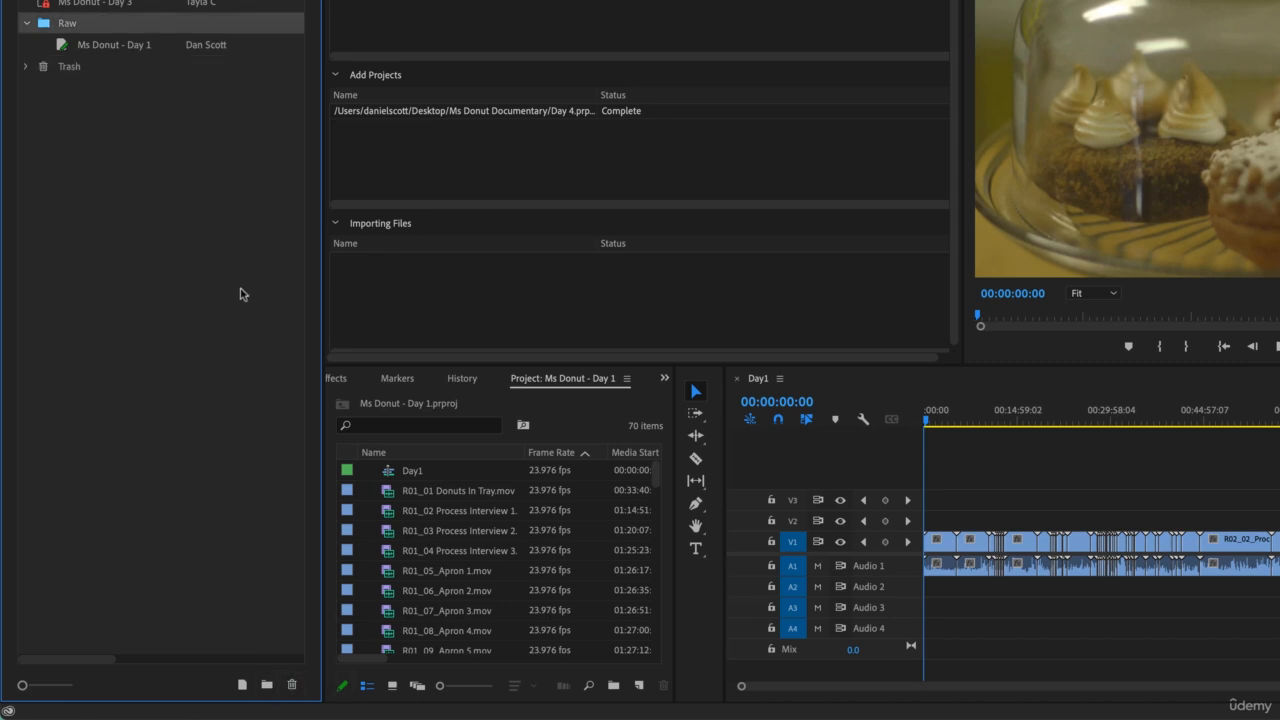
- Examine the Raw and Trash folders in Finder and the production, and locate Ms Donut - Day 2.prproj in Finder
key(super+Tab)
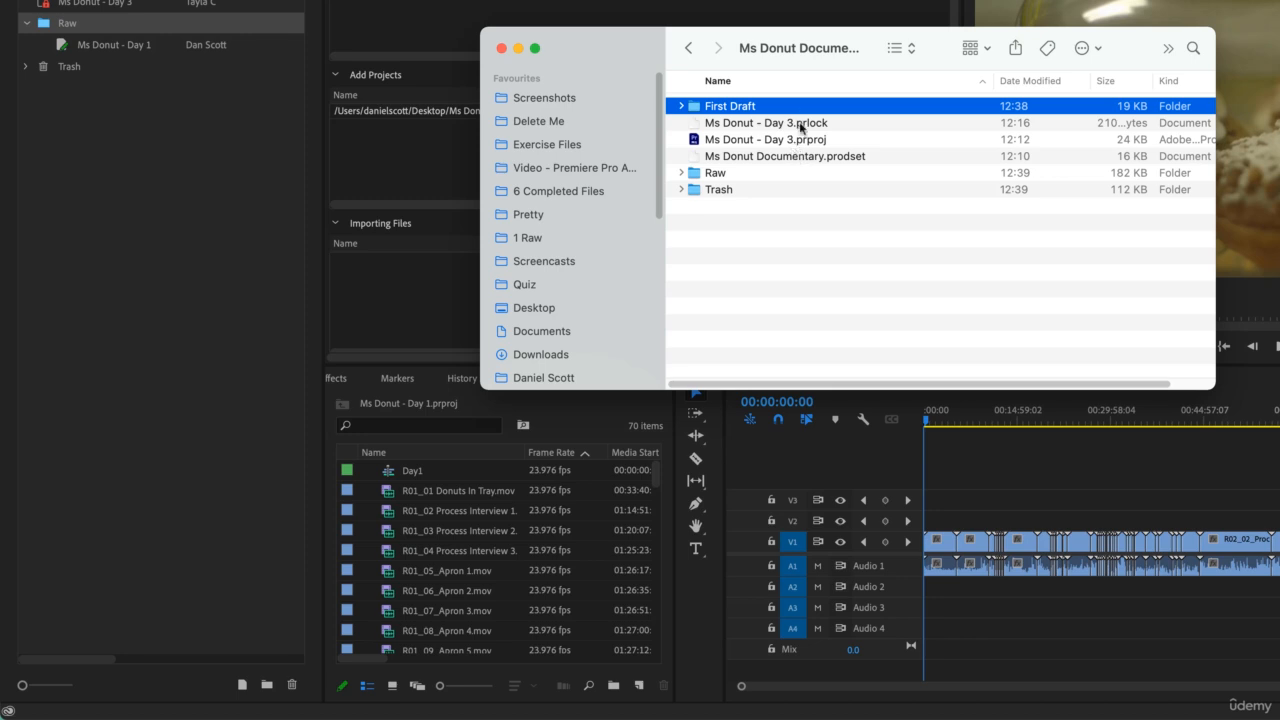
click(681, 173)
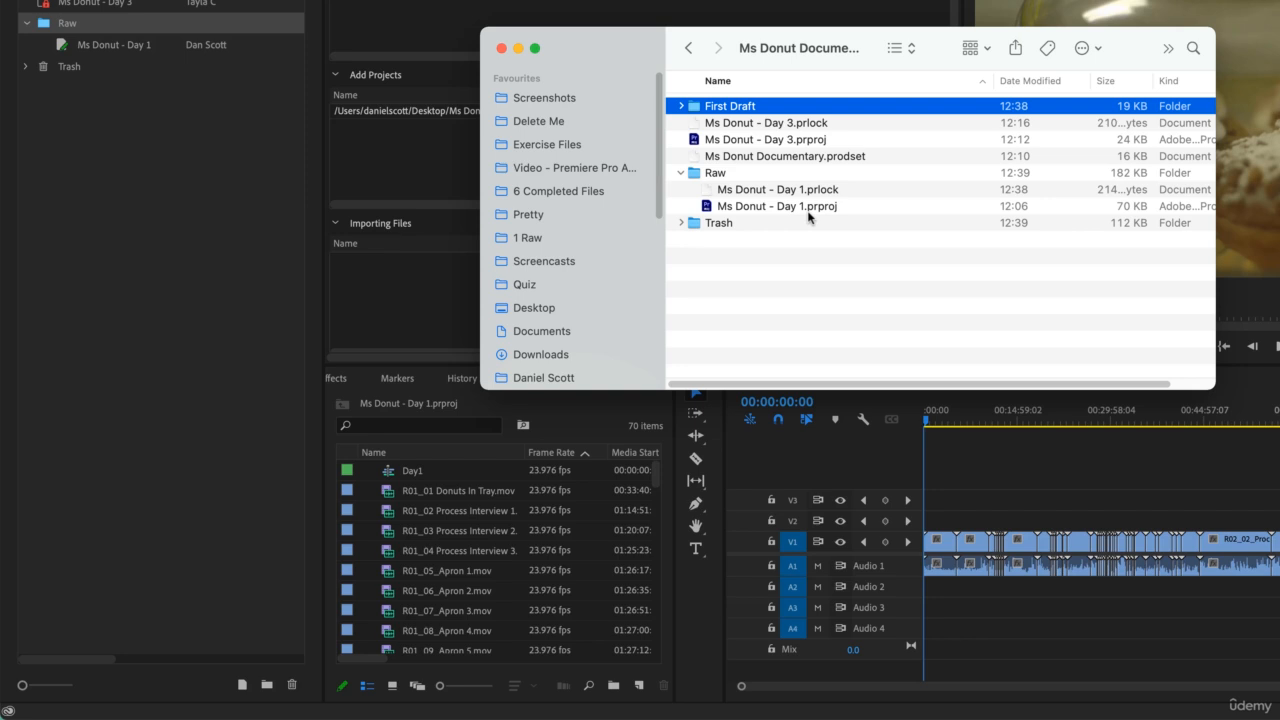
click(682, 222)
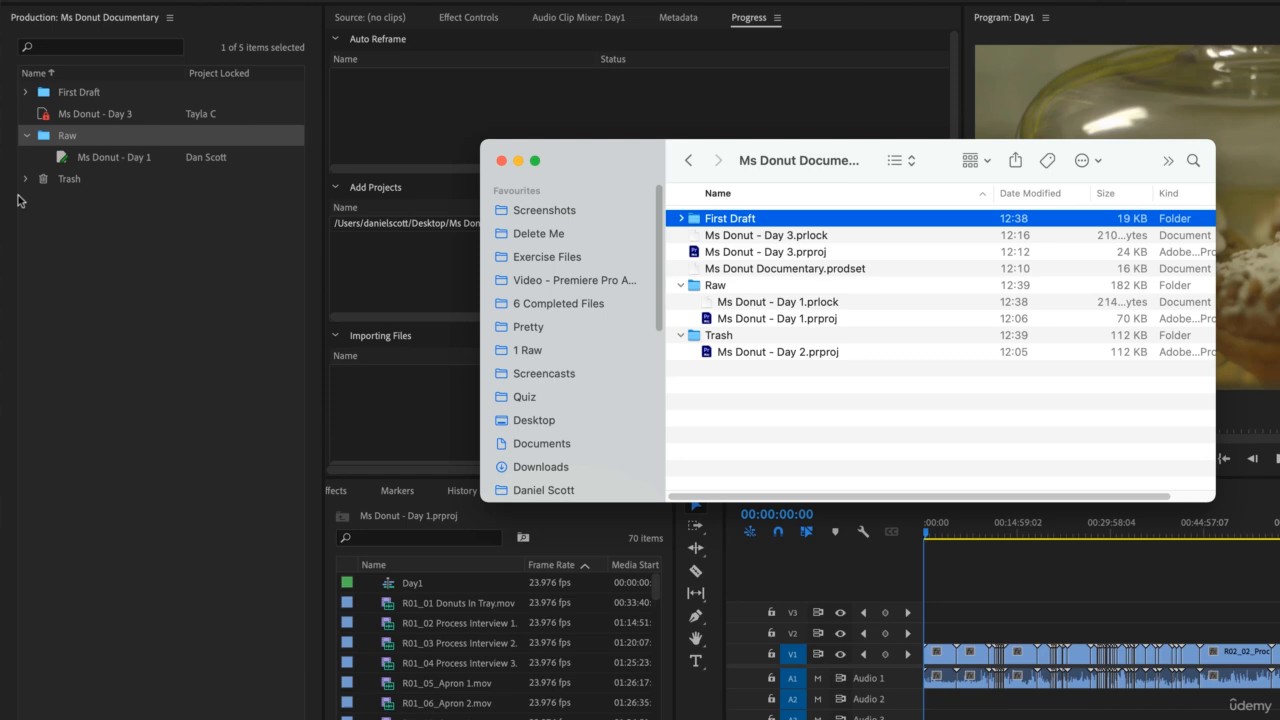
click(20, 200)
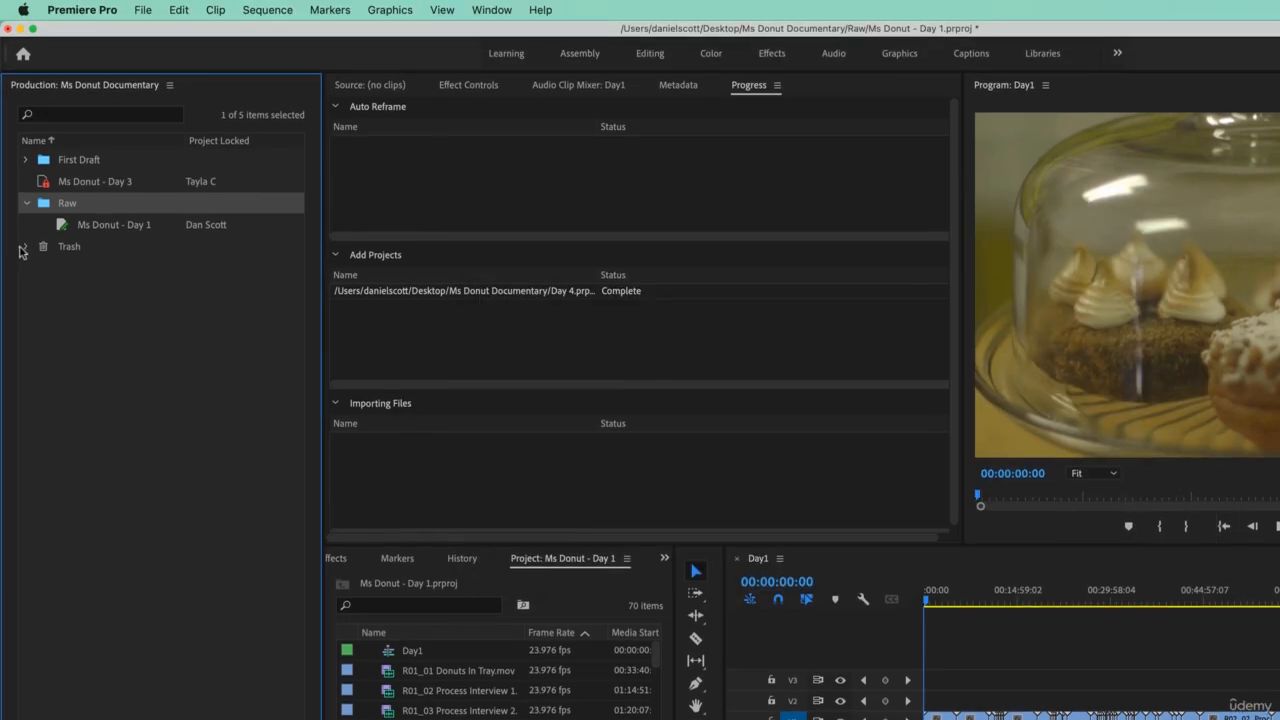
click(25, 178)
click(26, 246)
key(super+Tab)
click(720, 408)
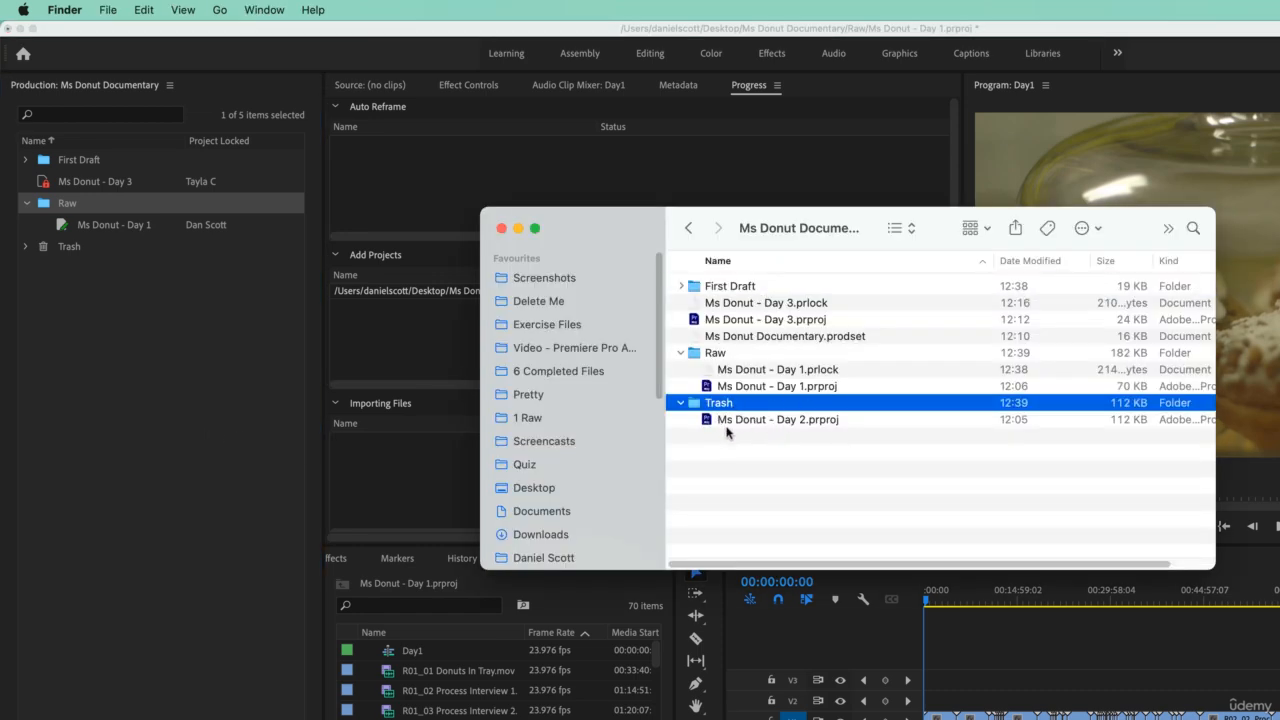
click(727, 427)
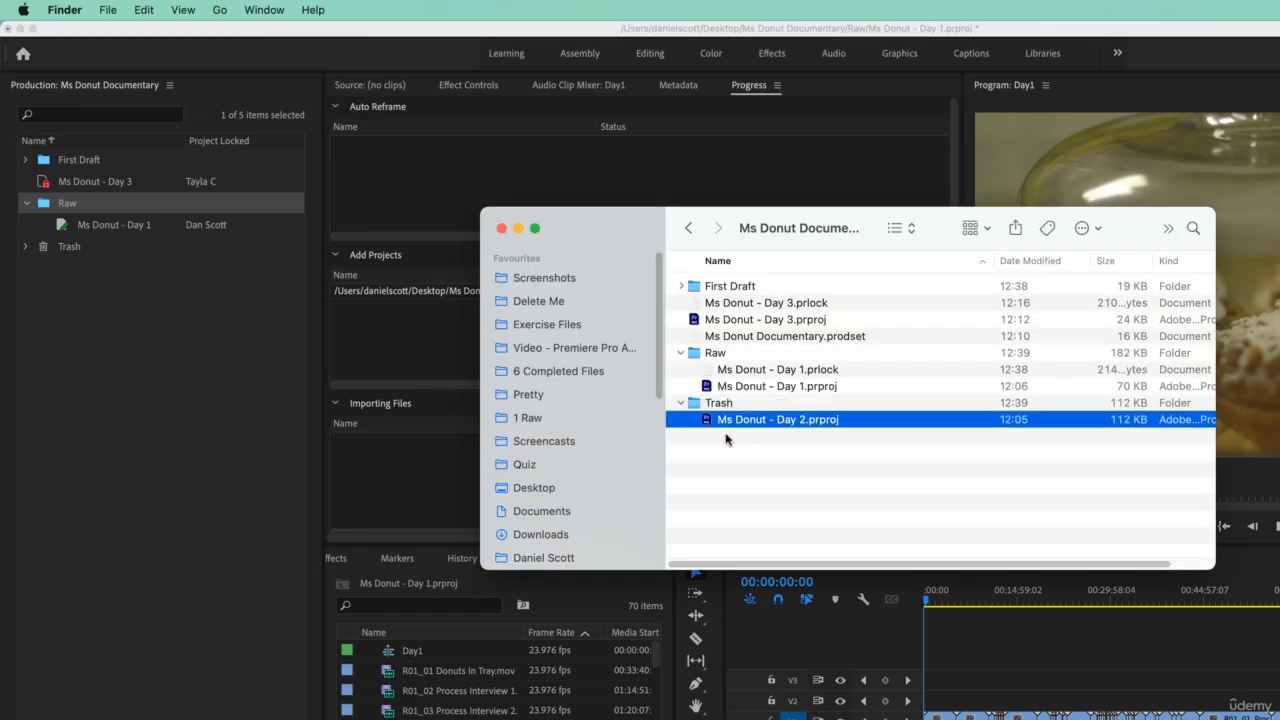
- Return to Premiere Pro and view the Project Locking user name in the Collaboration preferences, leaving without changes
click(130, 431)
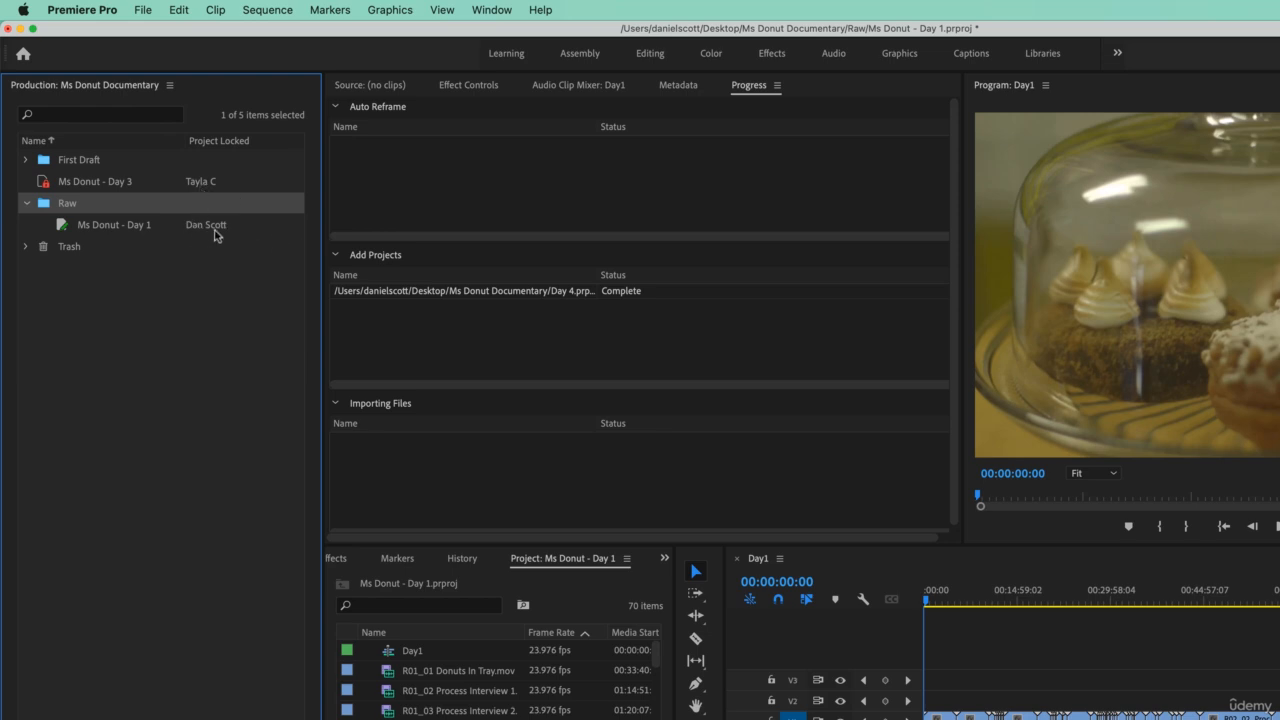
click(178, 385)
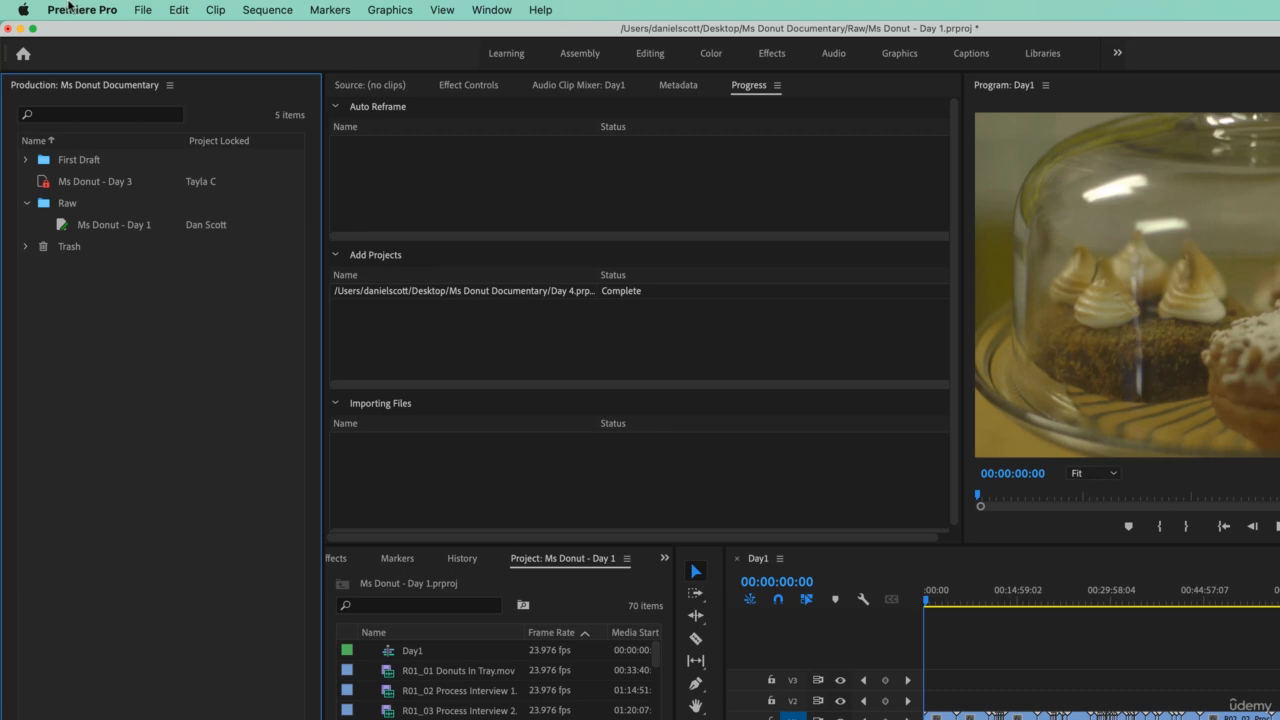
click(72, 9)
mouse_move(83, 71)
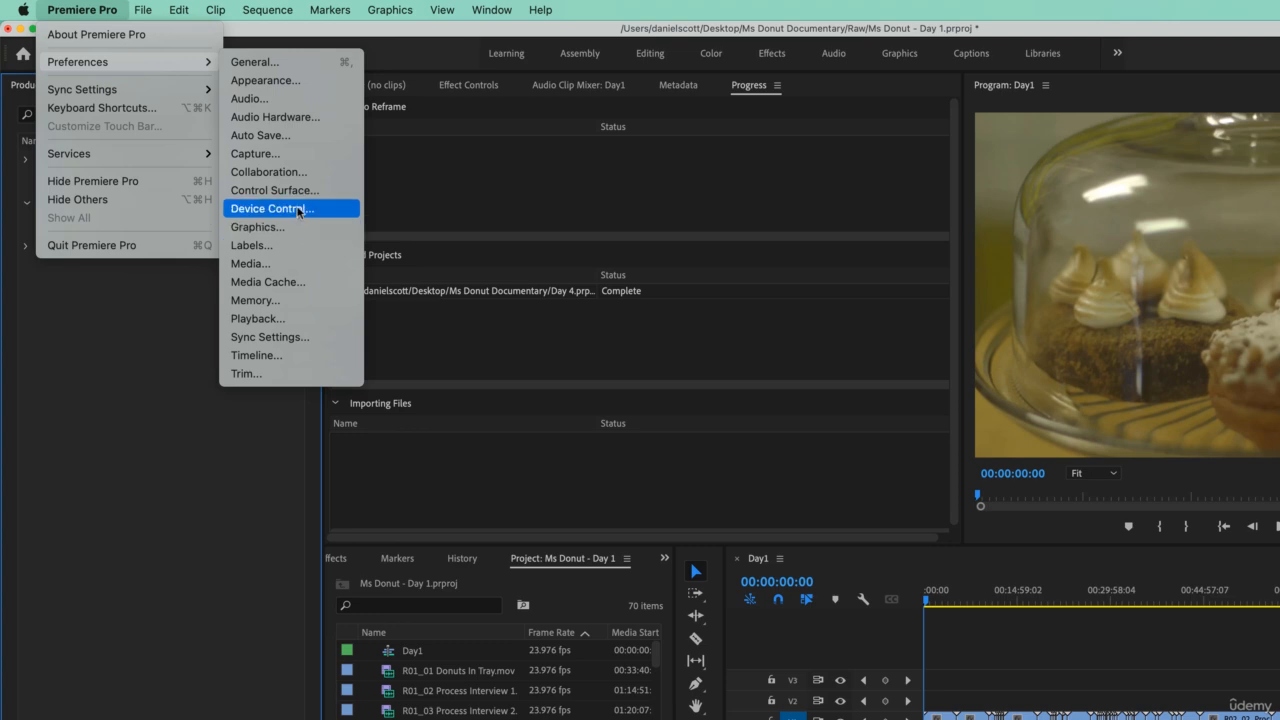
click(266, 173)
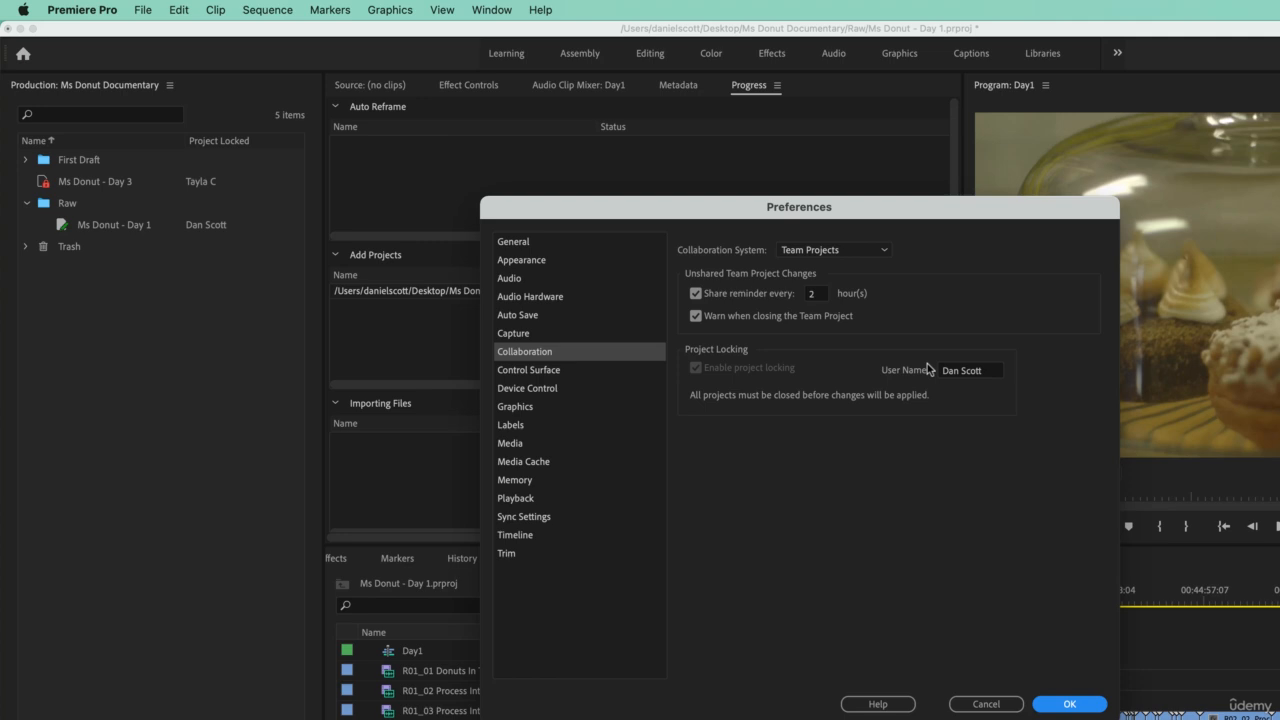
click(1000, 704)
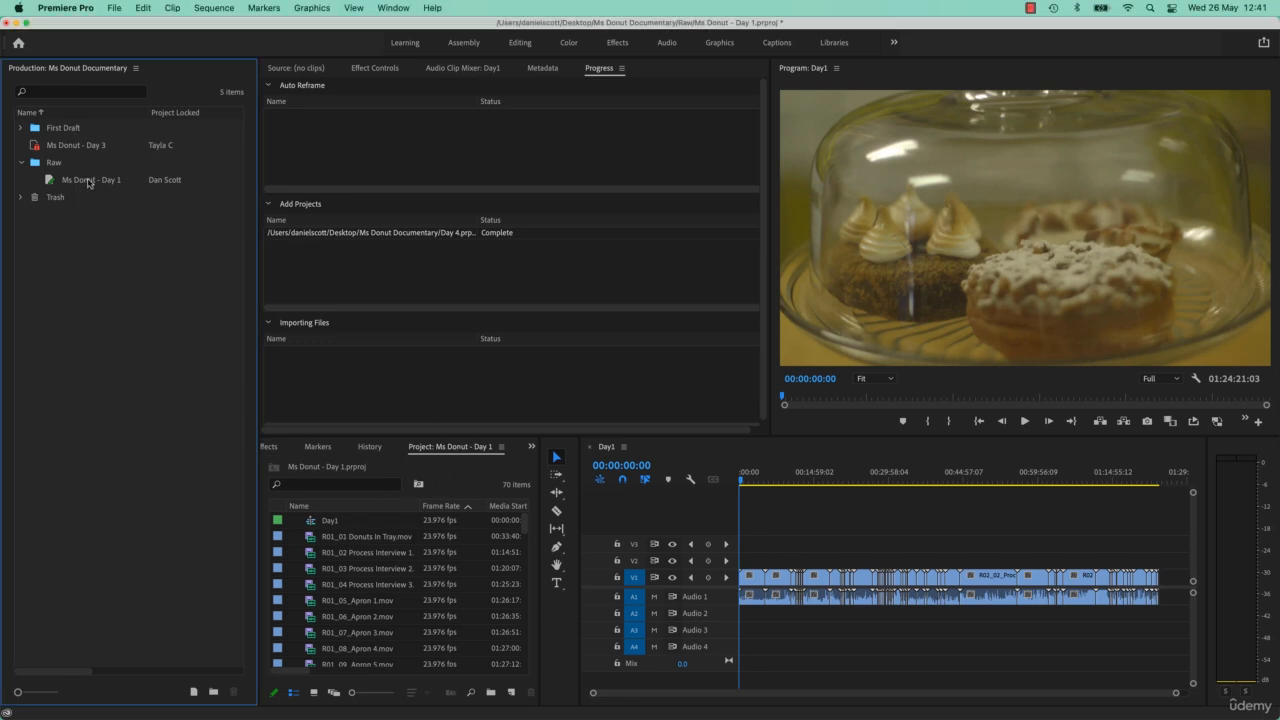
- Move Ms Donut - Day 4 out of First Draft and Ms Donut - Day 1 out of Raw to the production's top level
click(21, 129)
click(70, 148)
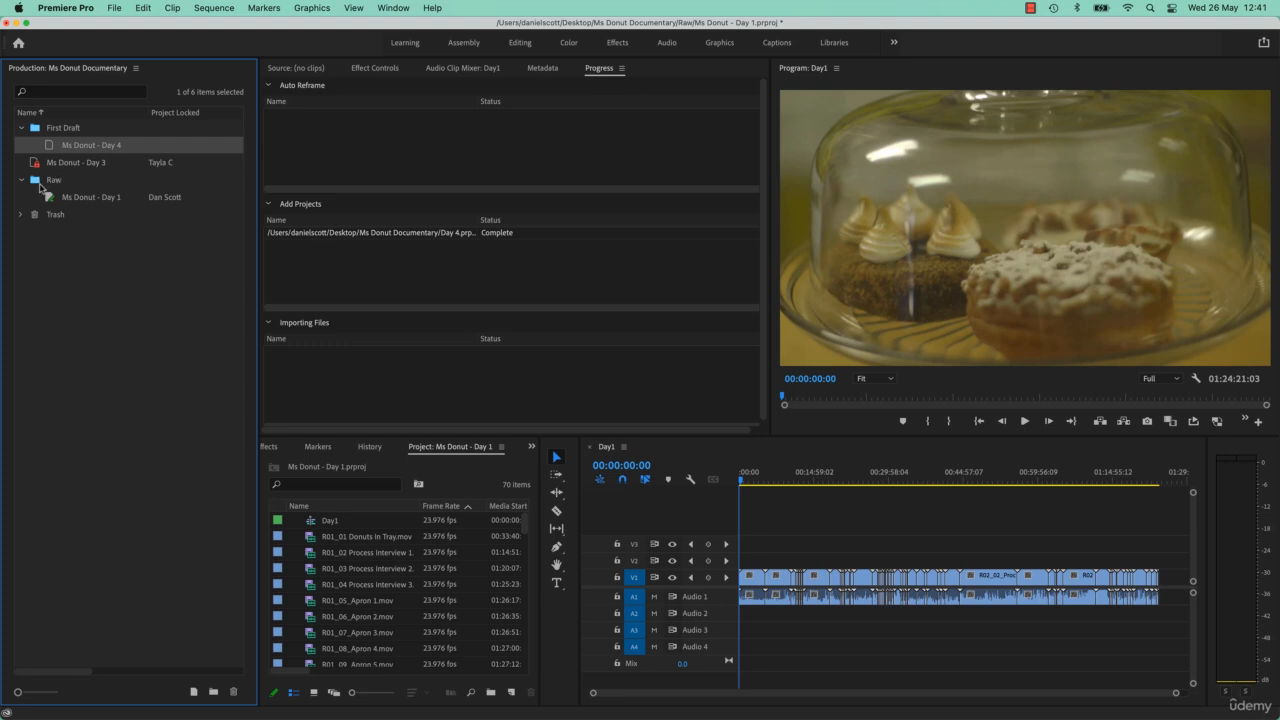
drag(70, 150, 78, 278)
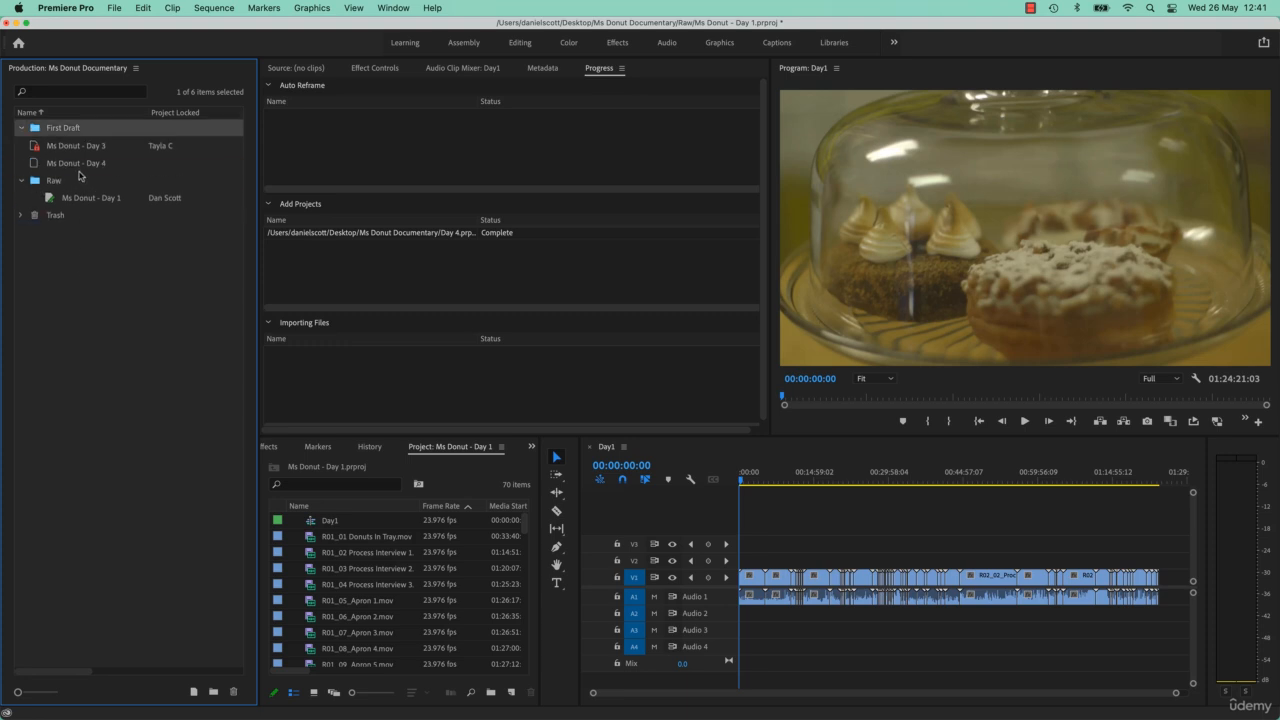
drag(95, 198, 96, 292)
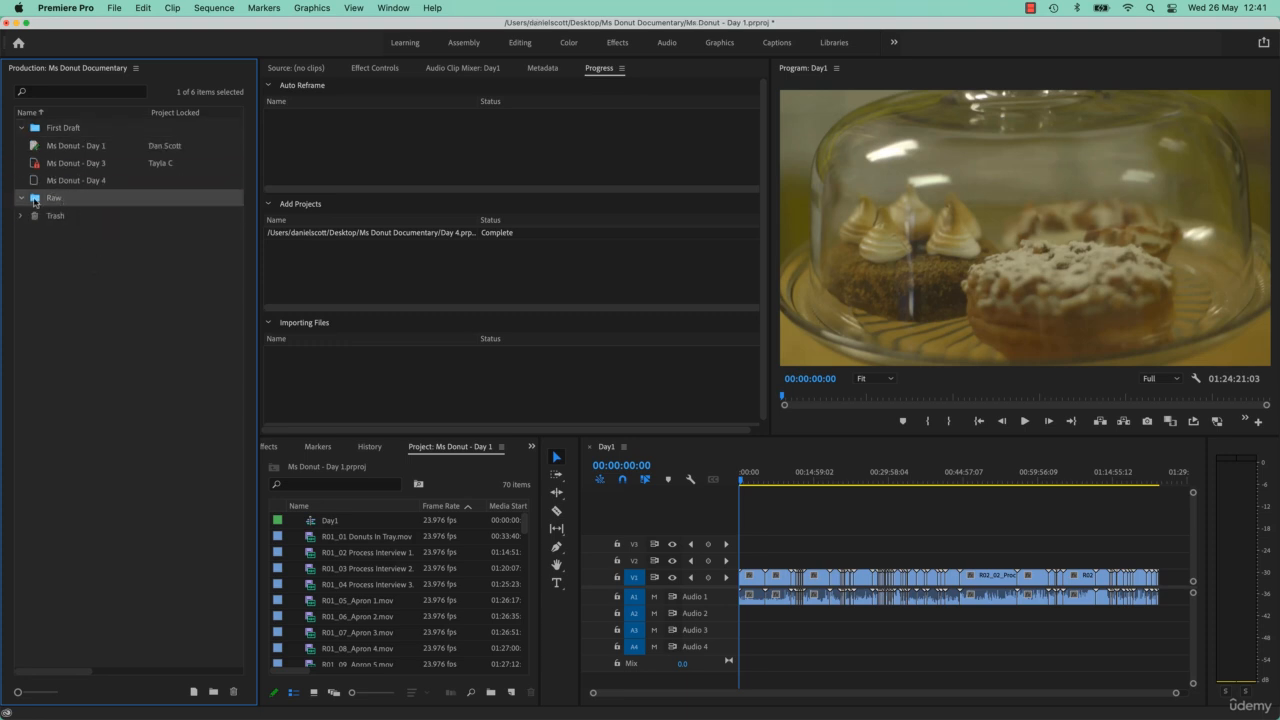
- Delete the emptied Raw and First Draft folders from the production
click(233, 691)
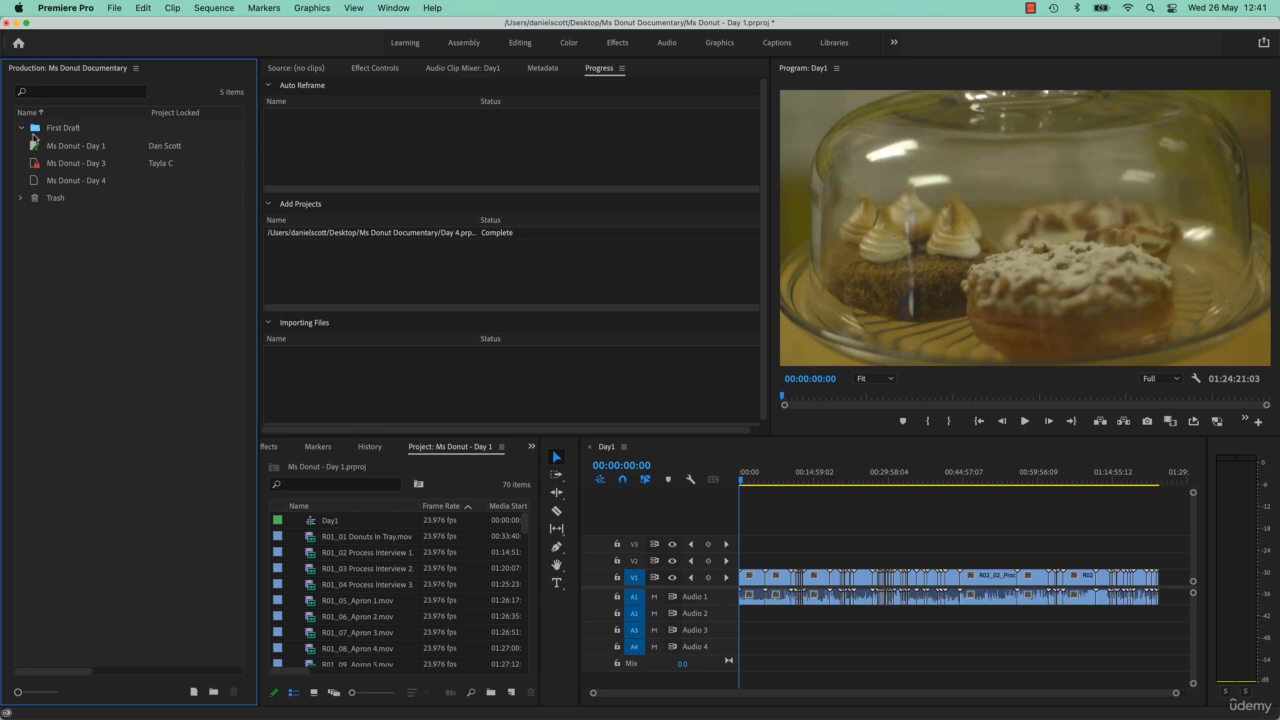
click(46, 132)
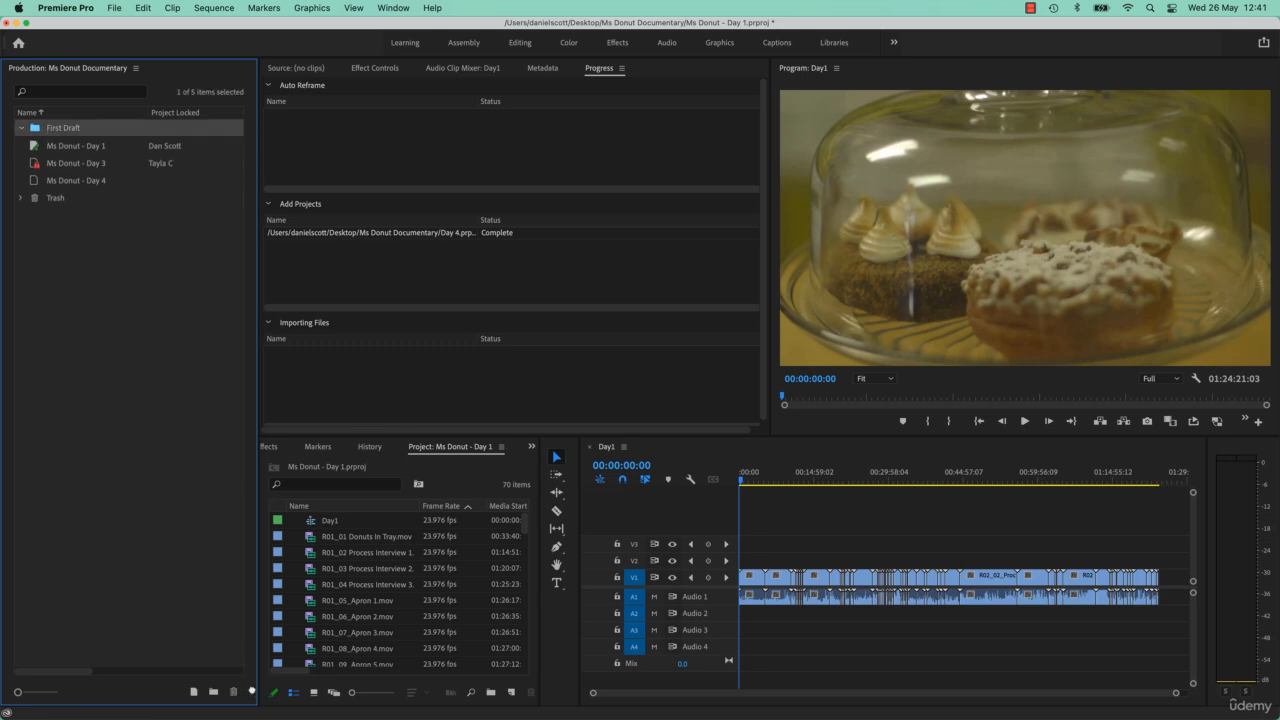
click(233, 691)
- Restore the Ms Donut - Day 2 project from Trash to the production's top level and collapse the Trash folder
click(92, 133)
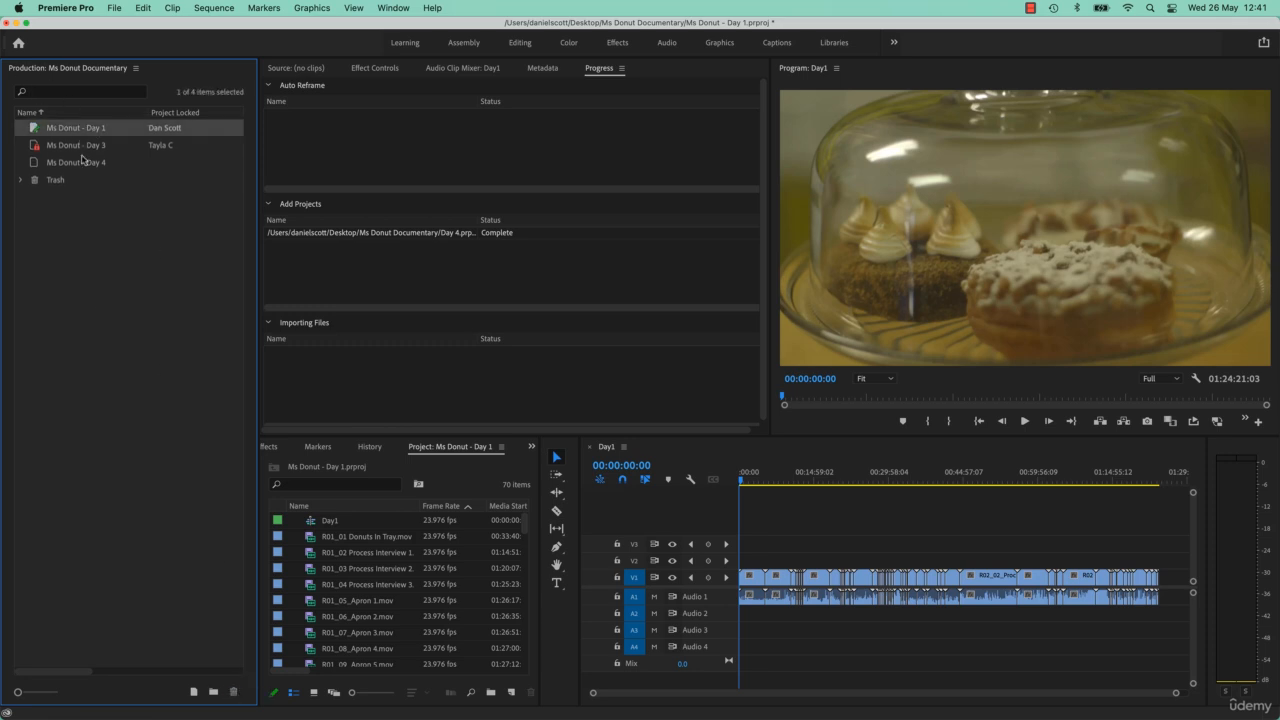
click(88, 232)
click(20, 180)
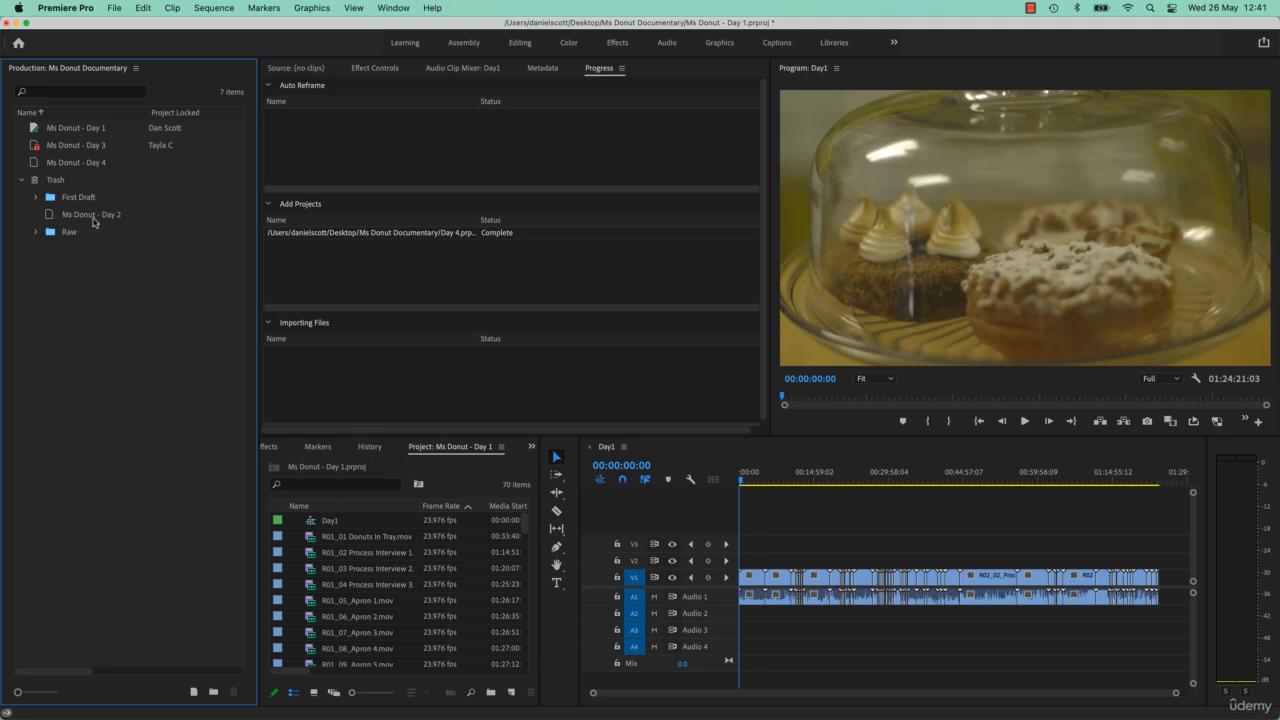
drag(94, 214, 181, 143)
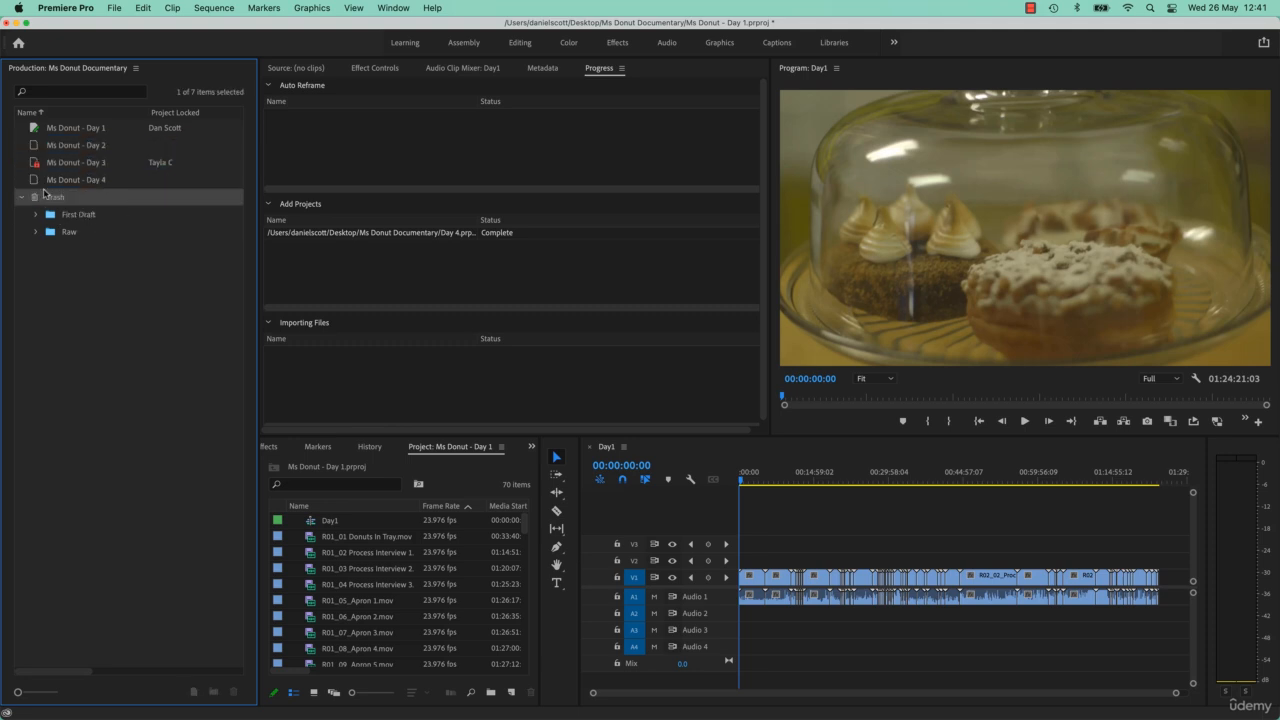
click(21, 201)
- Open the Ms Donut - Day 2 project with its Day 2 sequence, and the Ms Donut - Day 4 project with its Finished Raspberry Donut sequence
click(97, 128)
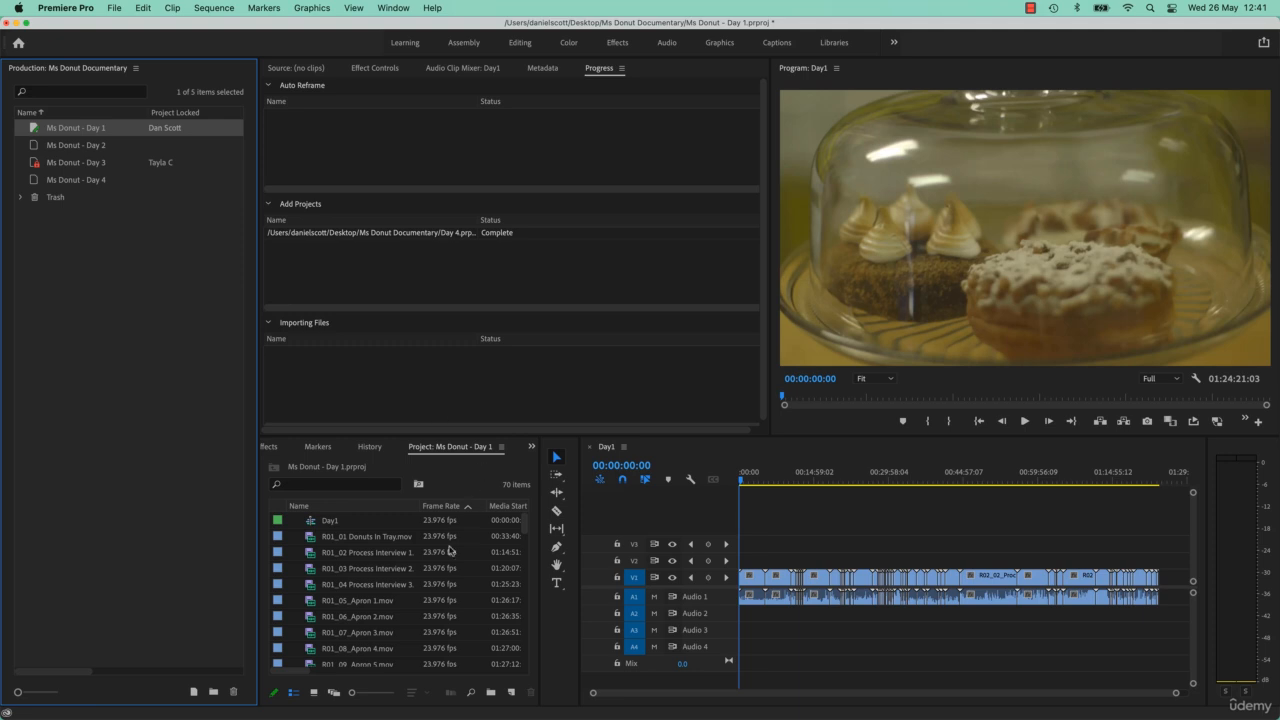
double_click(32, 147)
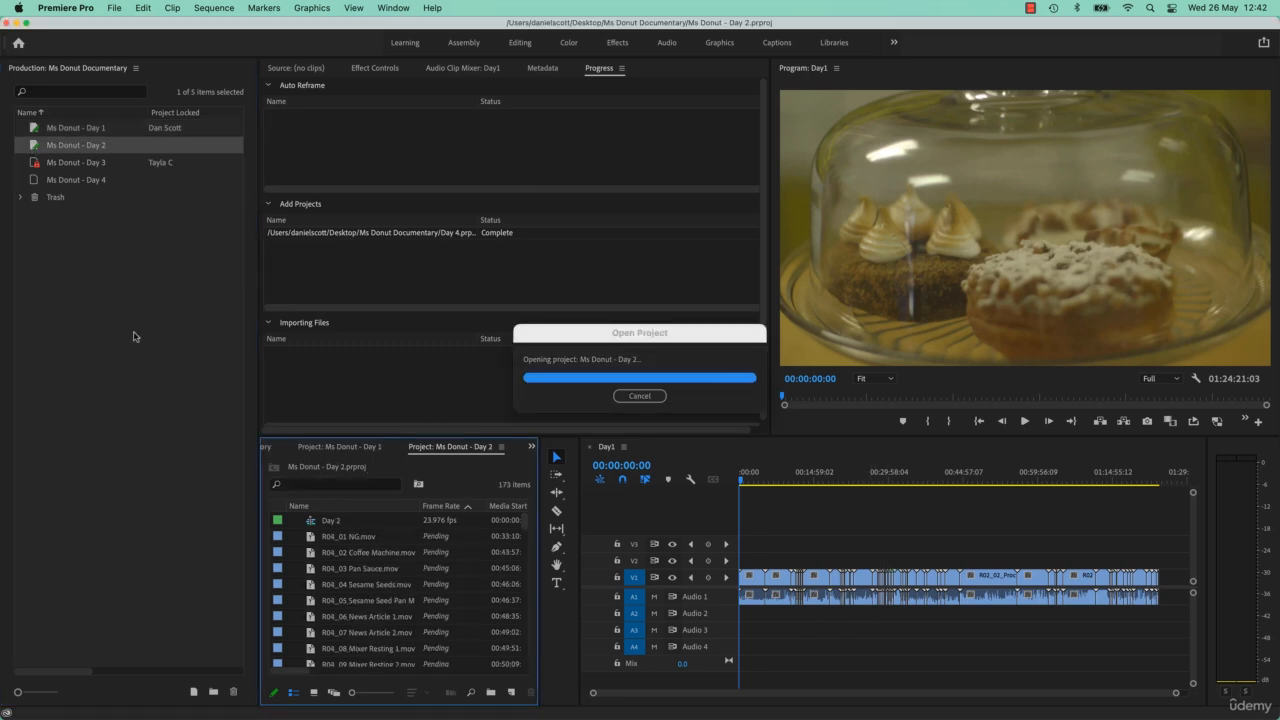
click(306, 523)
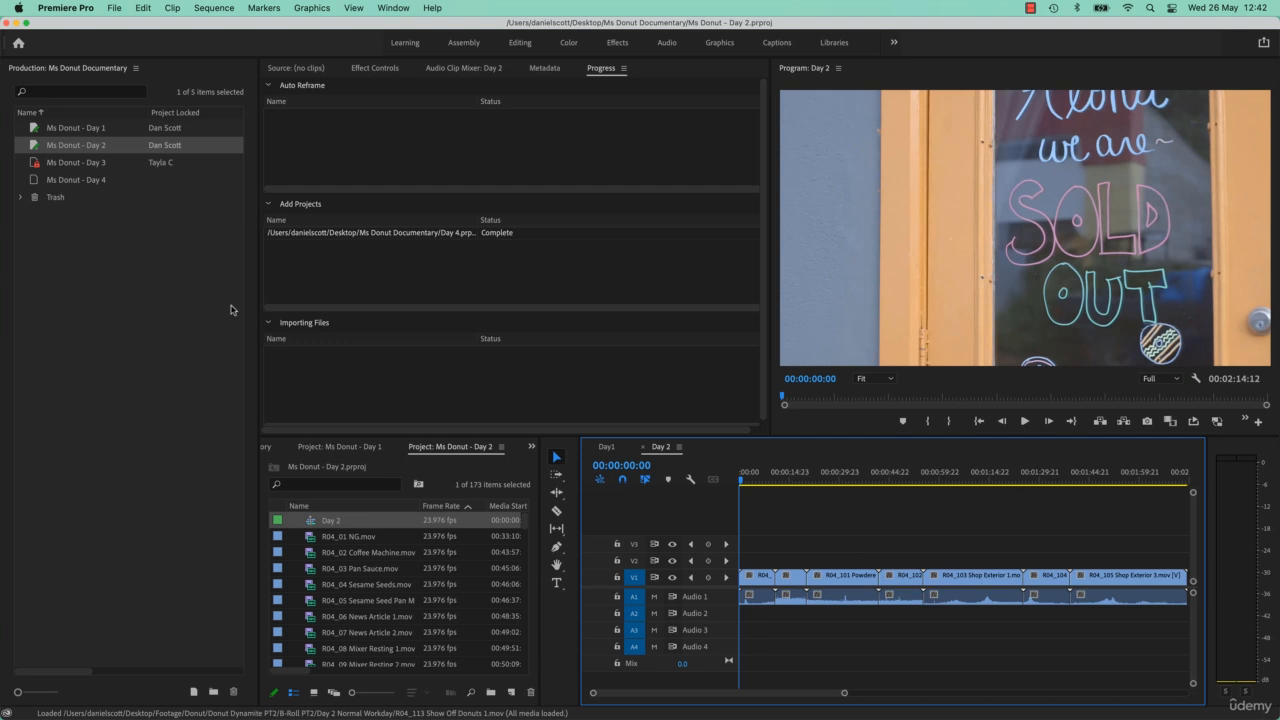
double_click(33, 181)
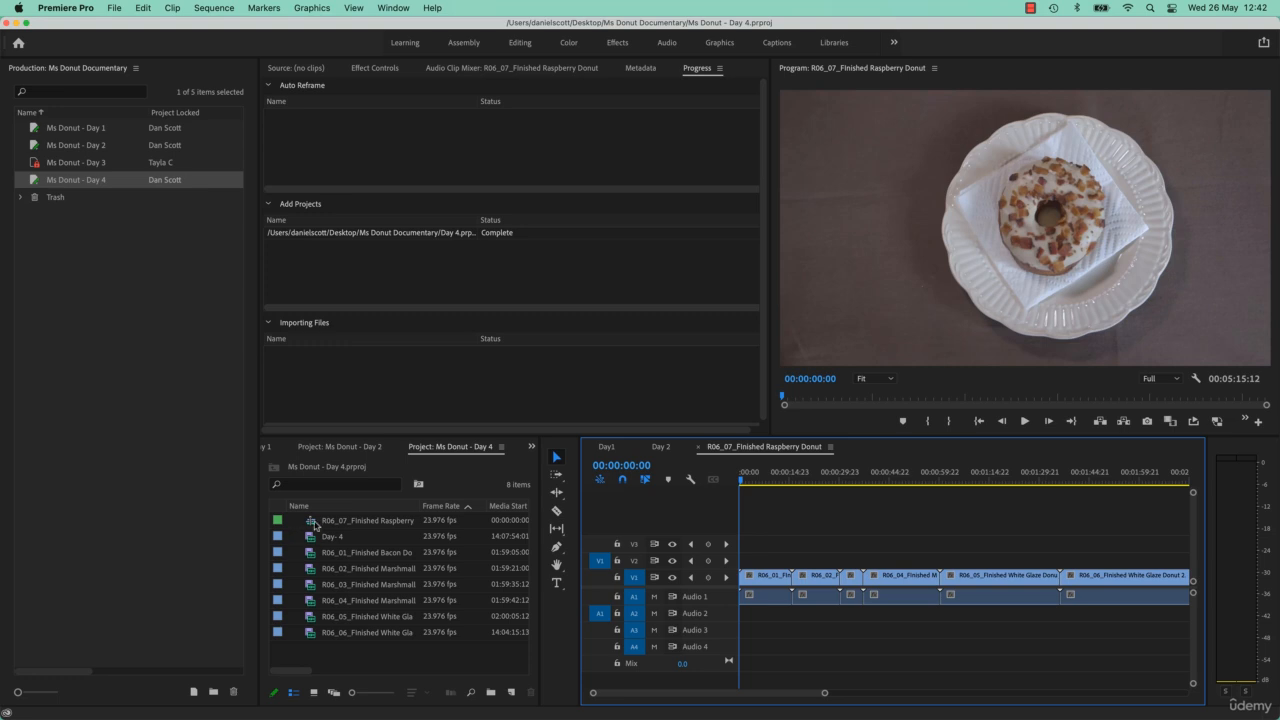
- Create a new project named Day 5 at the top level of the production
click(121, 355)
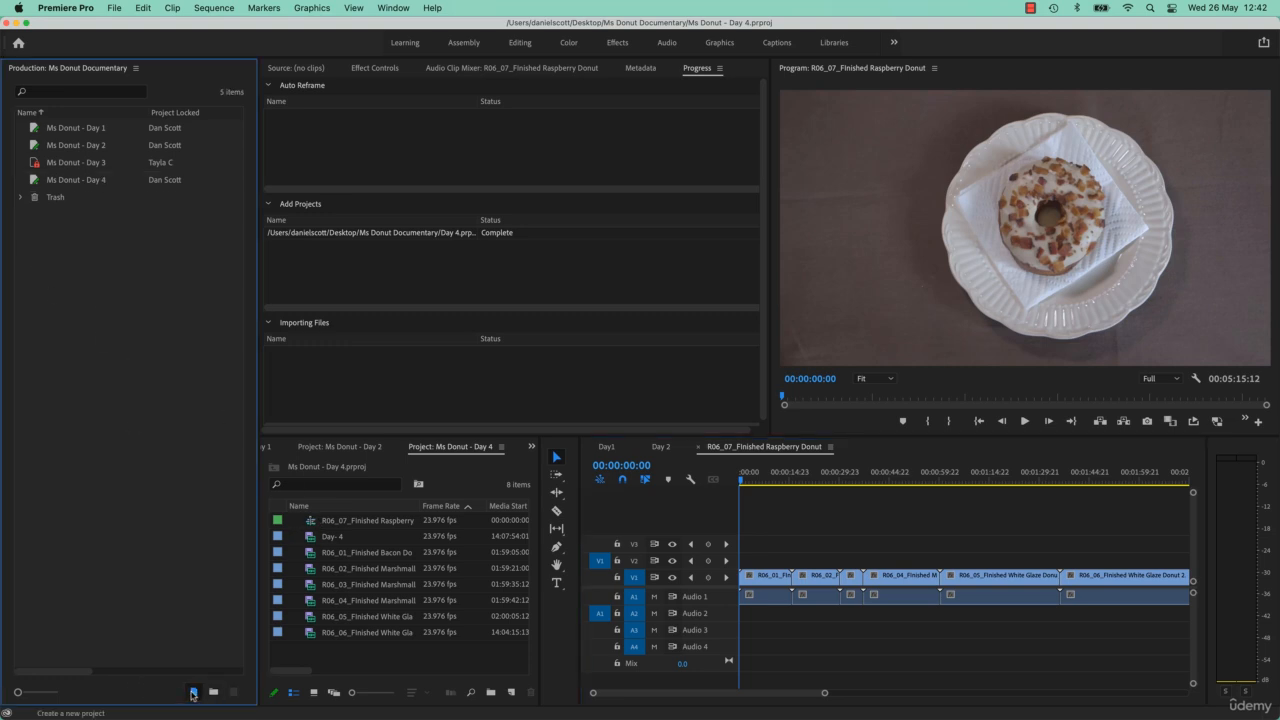
click(193, 692)
text(Day 5)
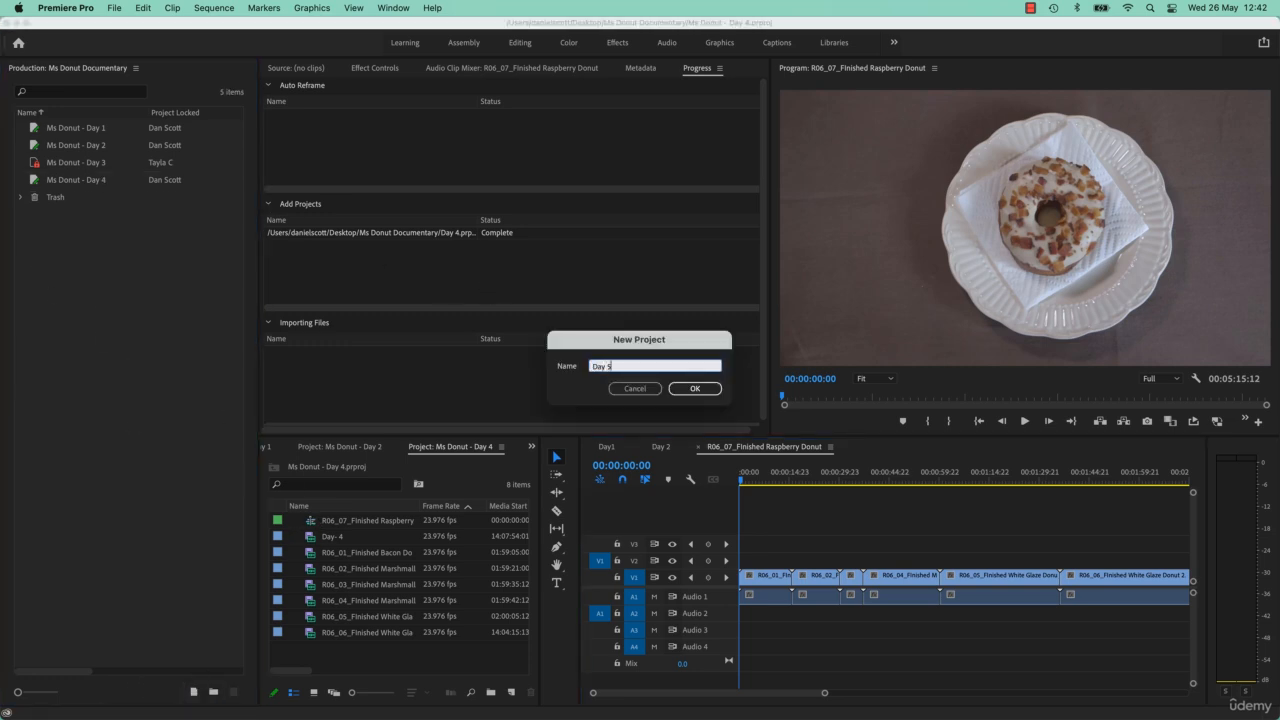
key(Return)
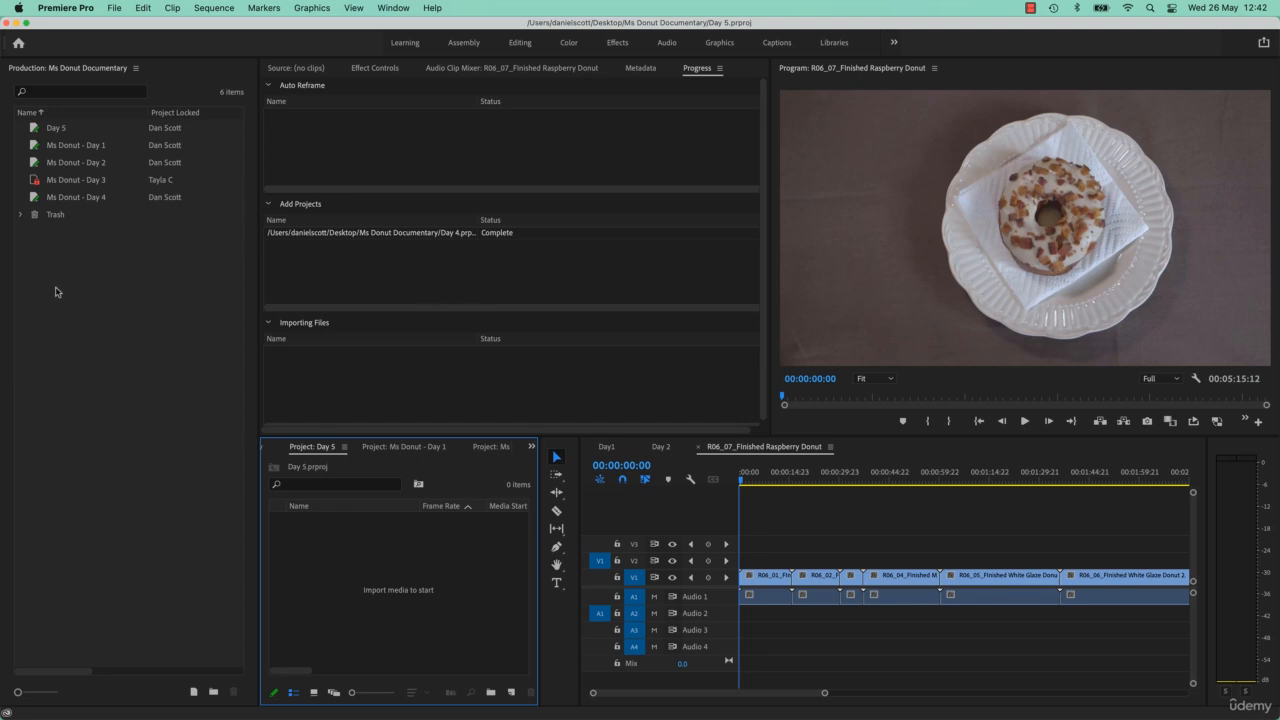
- Rename the Day 5 project as Ms Donut - Day 5
click(56, 134)
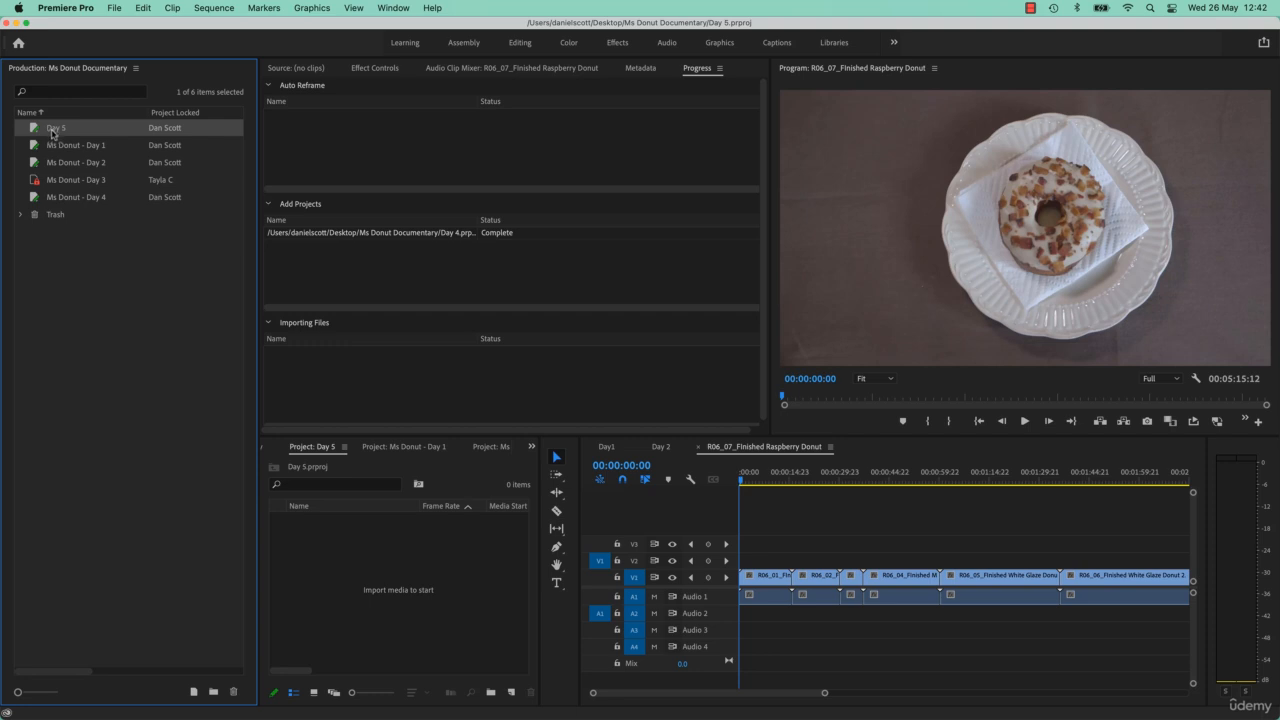
click(53, 134)
text(Ms Donut - Day 5)
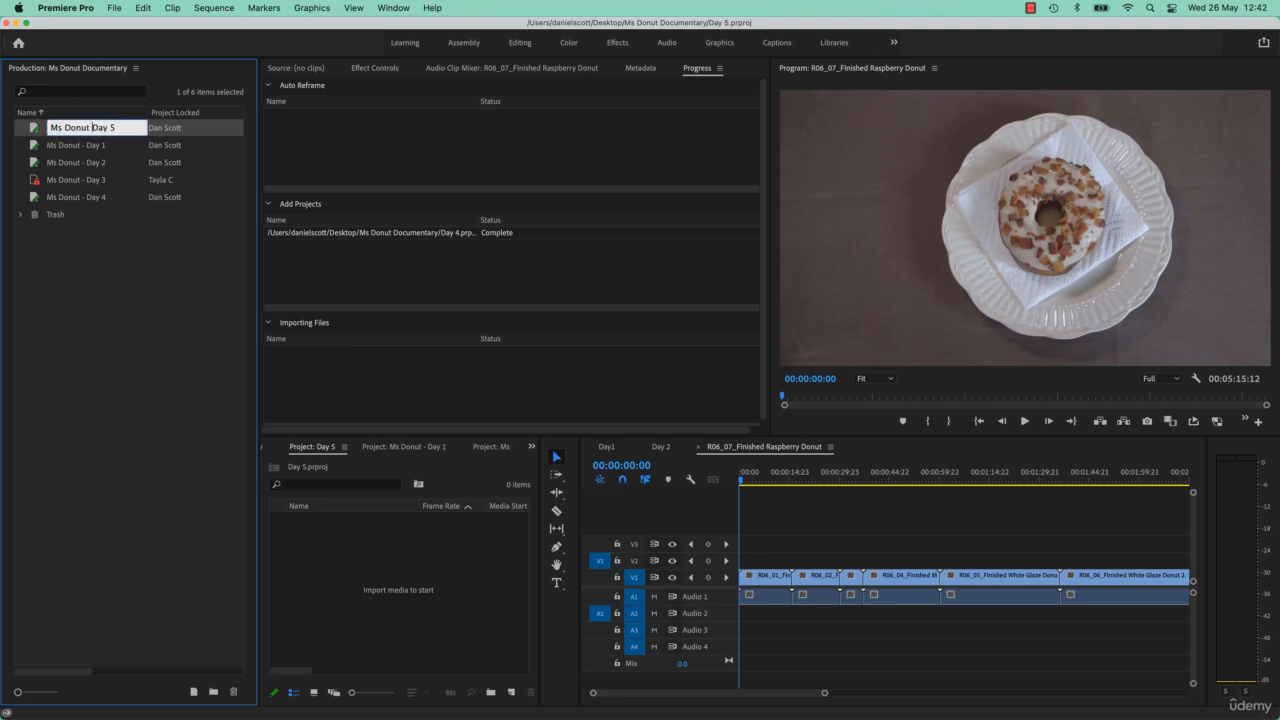
key(Return)
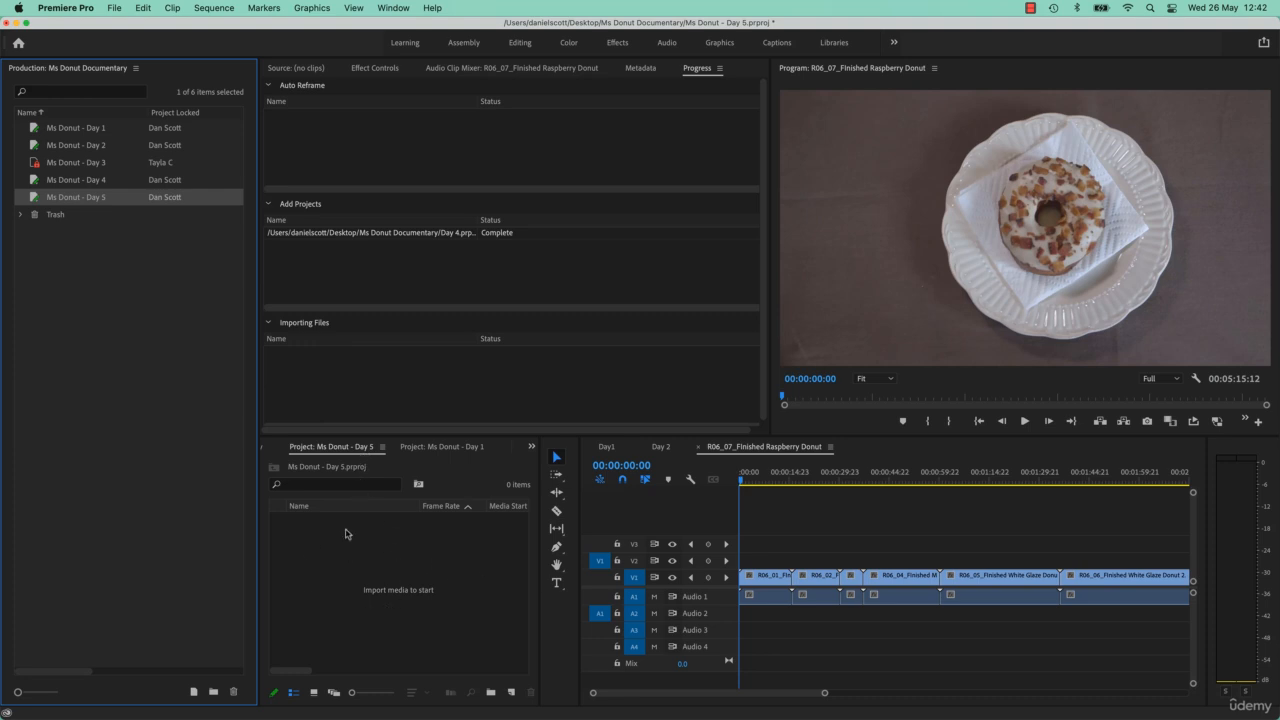
- Create a new sequence in the Ms Donut - Day 5 project using the RED R3D 1080p 16x9 25 preset
click(511, 692)
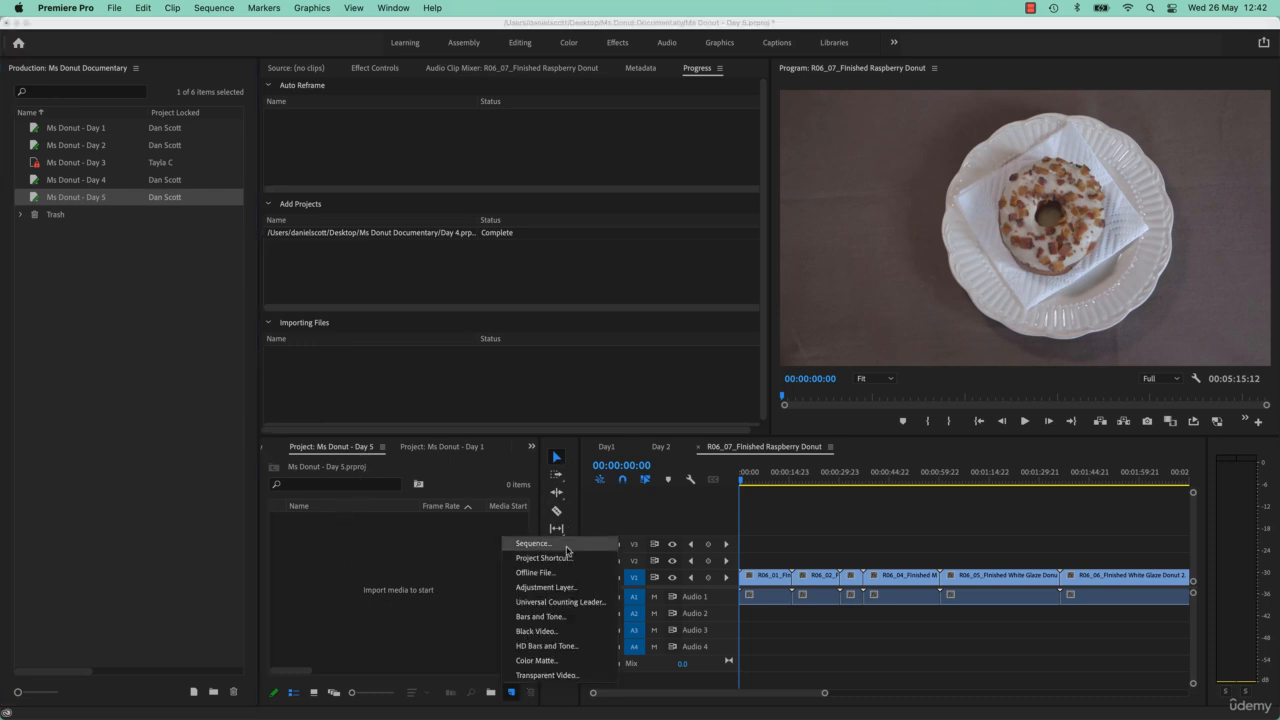
click(566, 549)
click(829, 601)
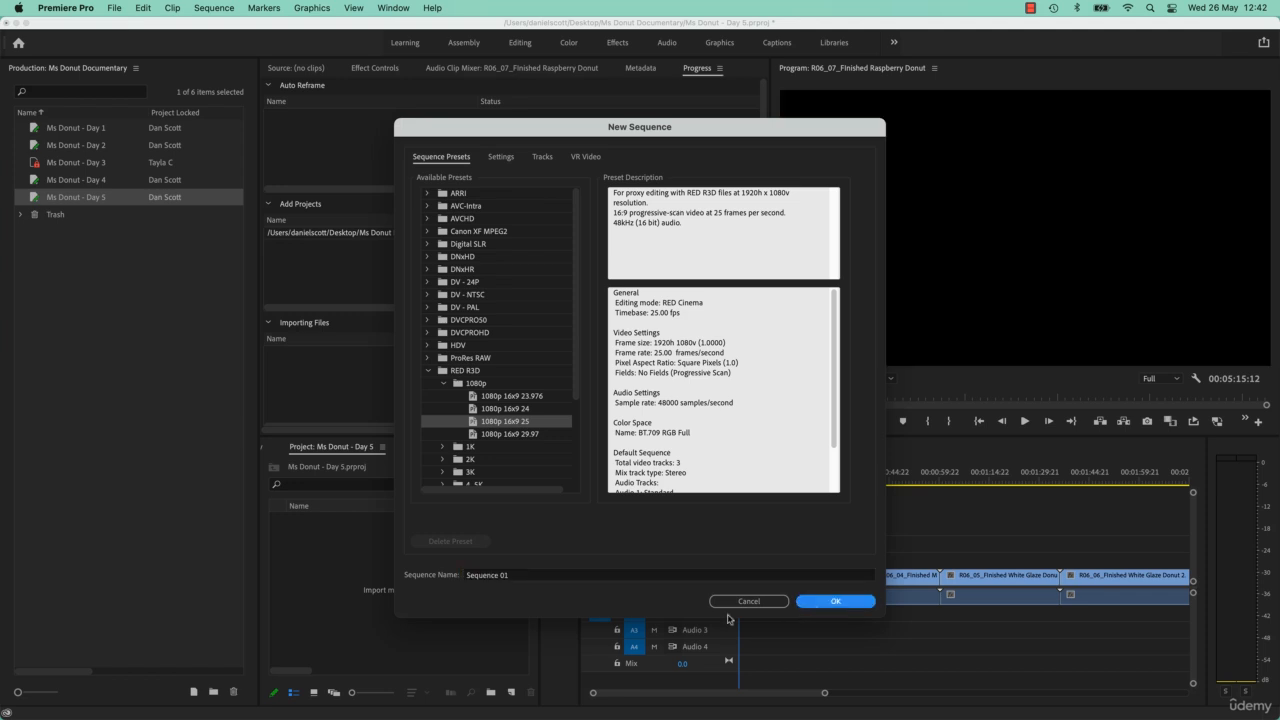
click(335, 595)
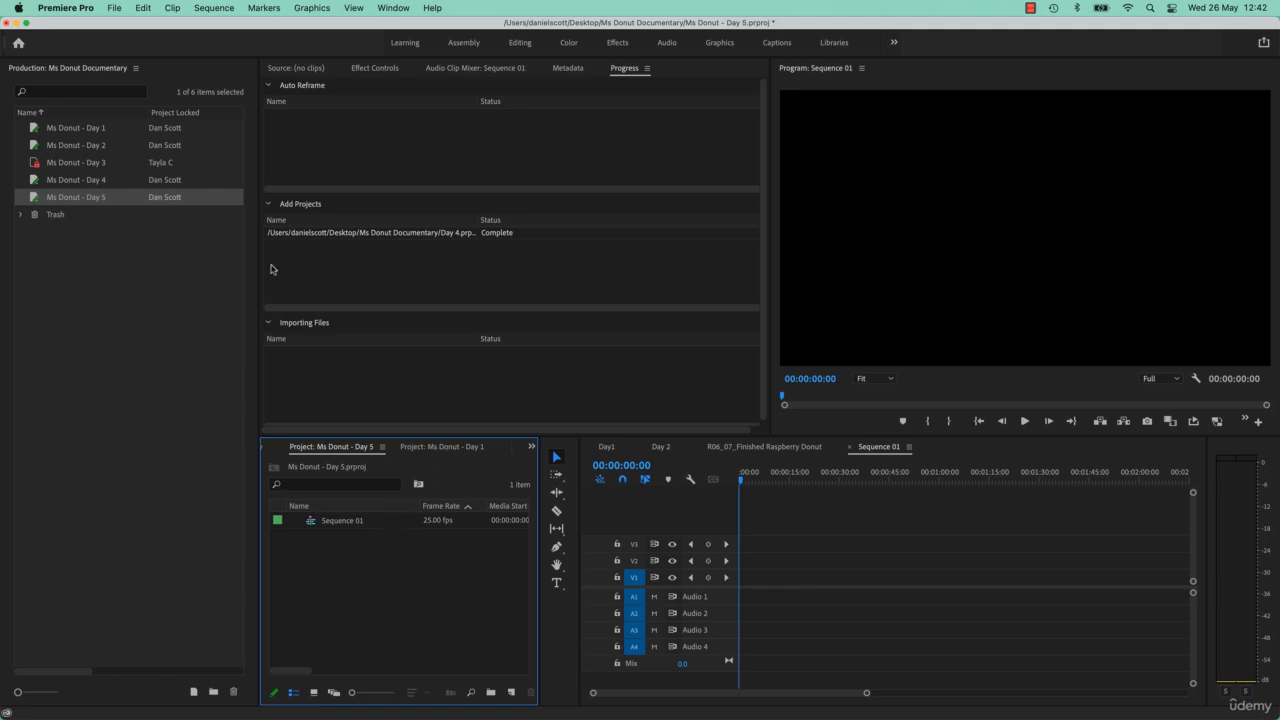
- Open the Ms Donut - Day 1 project and preview its R01_06_Apron 2.mov clip in the Source monitor, scrubbing to 01:26:45:06
click(92, 128)
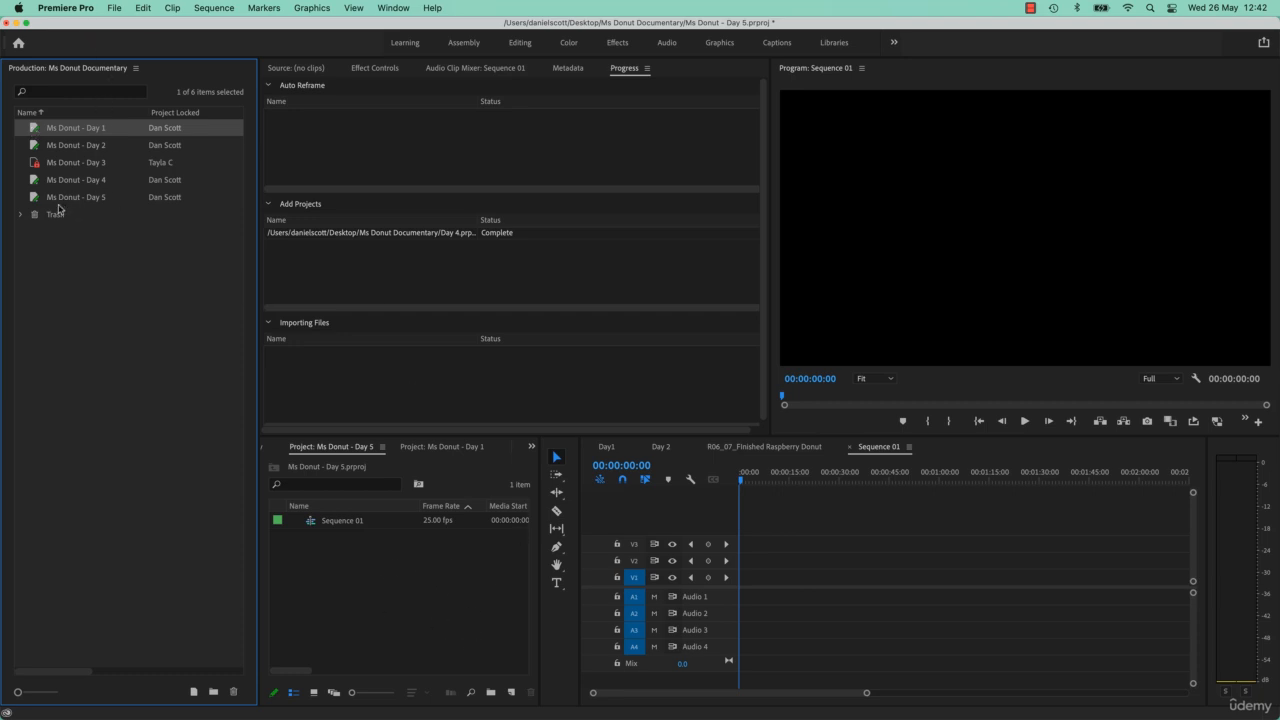
double_click(36, 129)
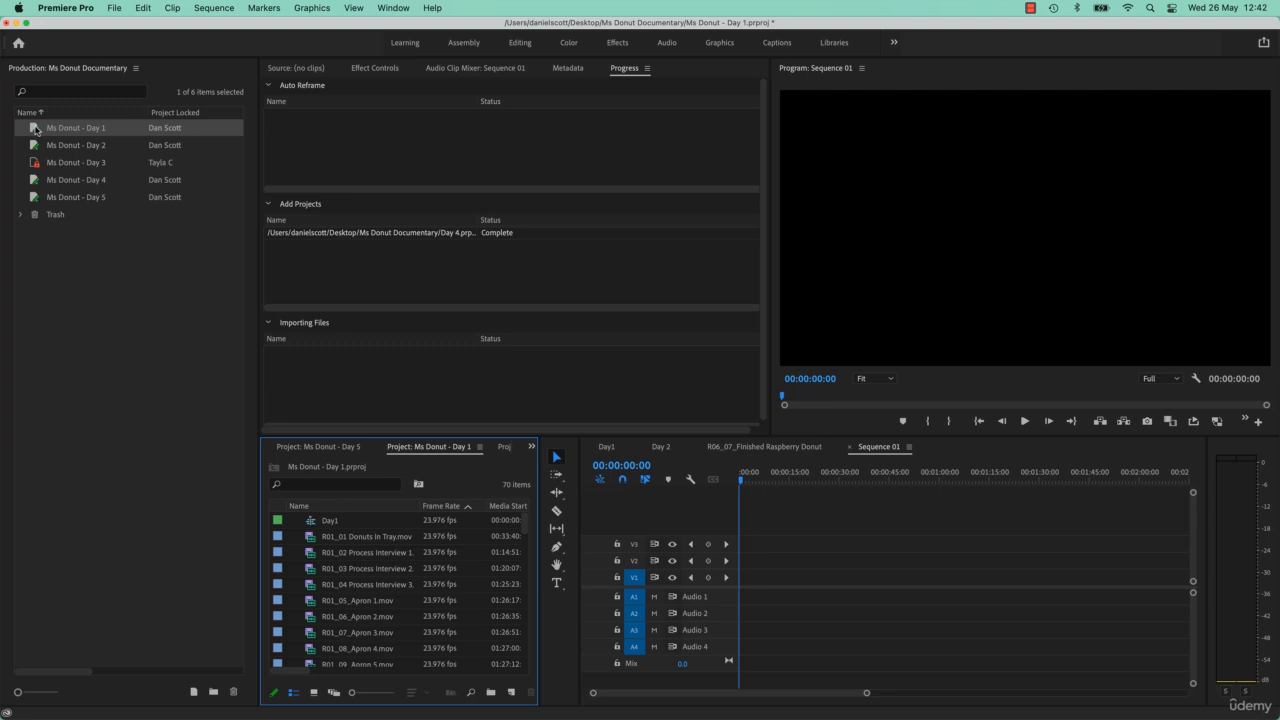
click(384, 618)
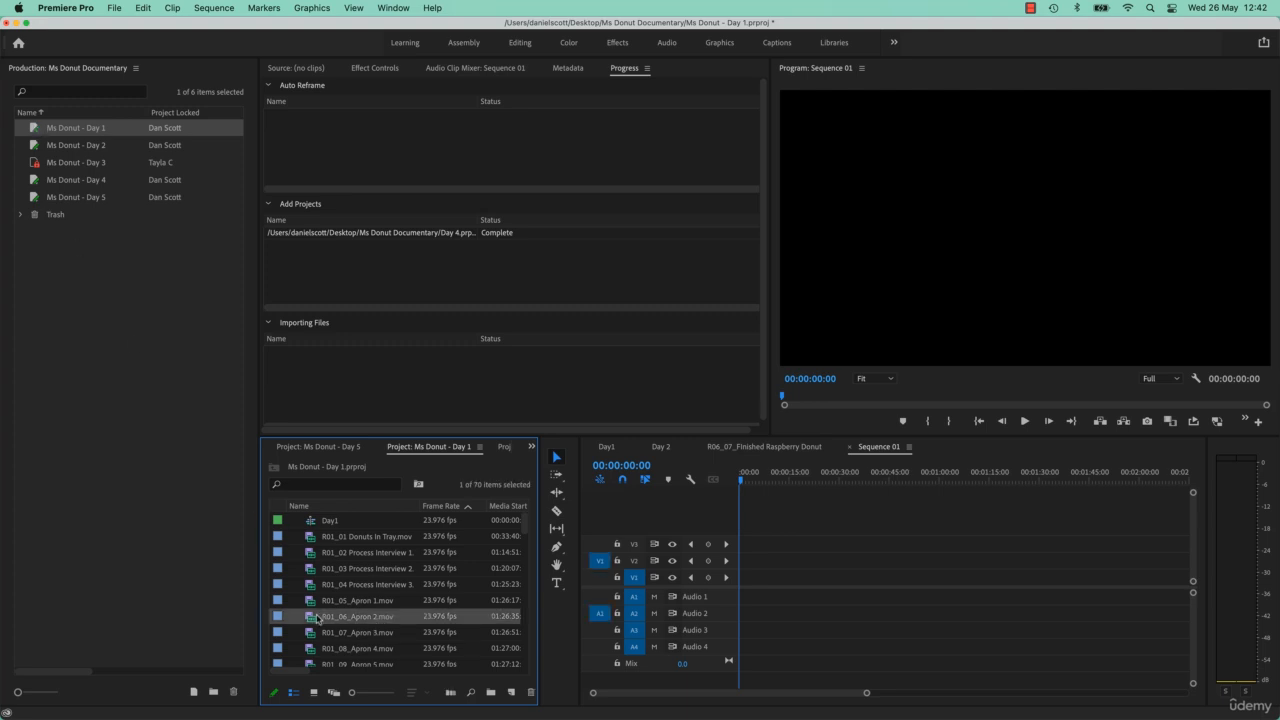
double_click(308, 620)
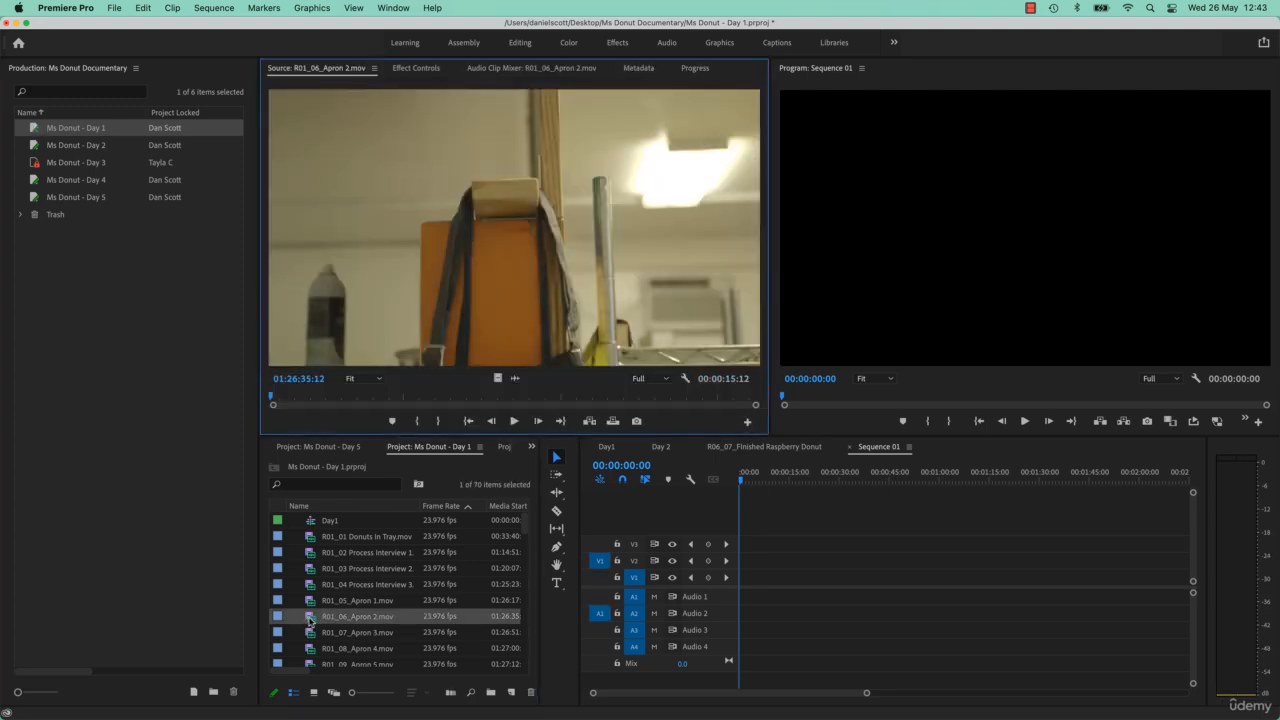
drag(416, 400, 577, 402)
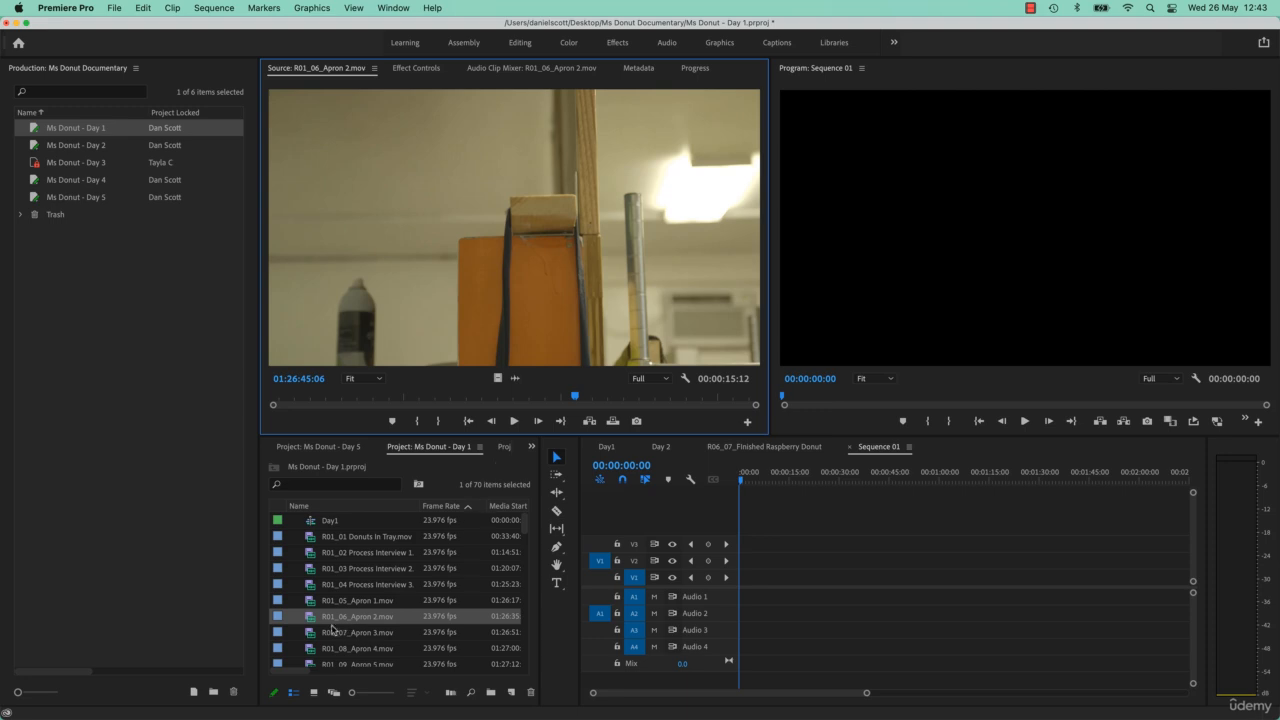
click(310, 634)
click(310, 620)
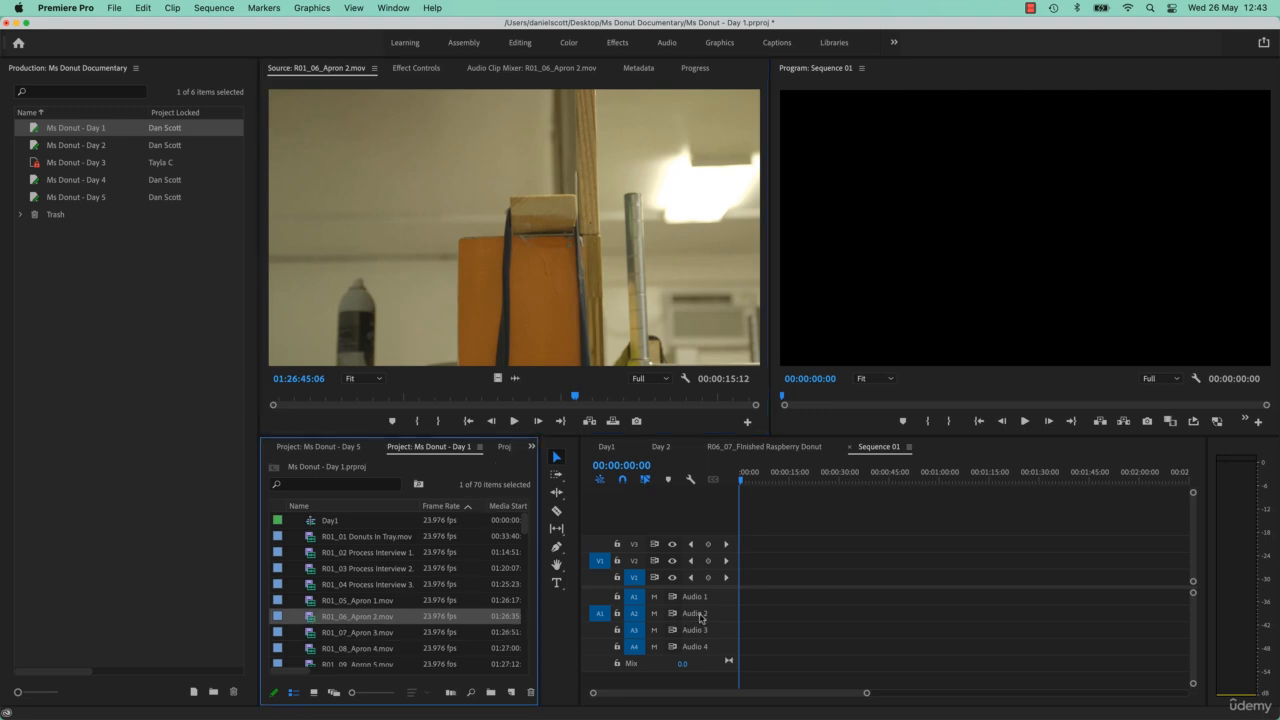
- Copy the R01_03 Process Interview 2.mov clip from the Day1 sequence into Sequence 01 of Ms Donut - Day 5
double_click(311, 521)
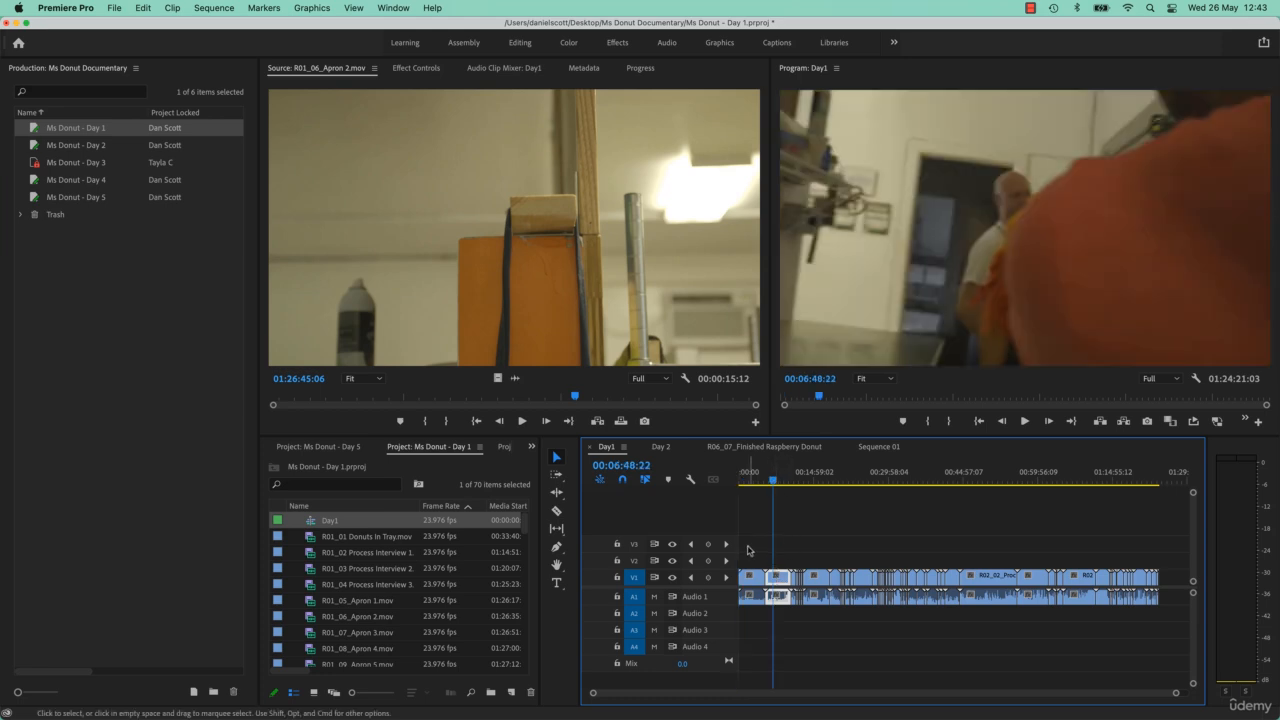
click(316, 447)
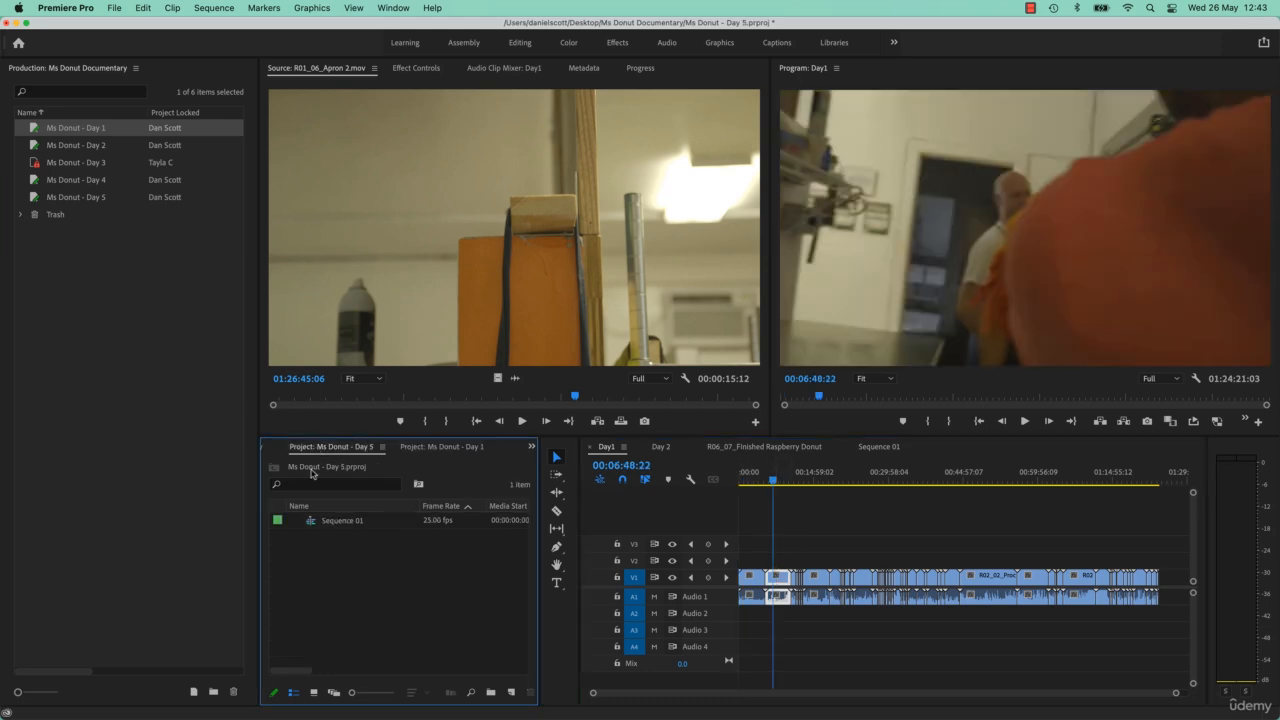
double_click(311, 521)
key(super+v)
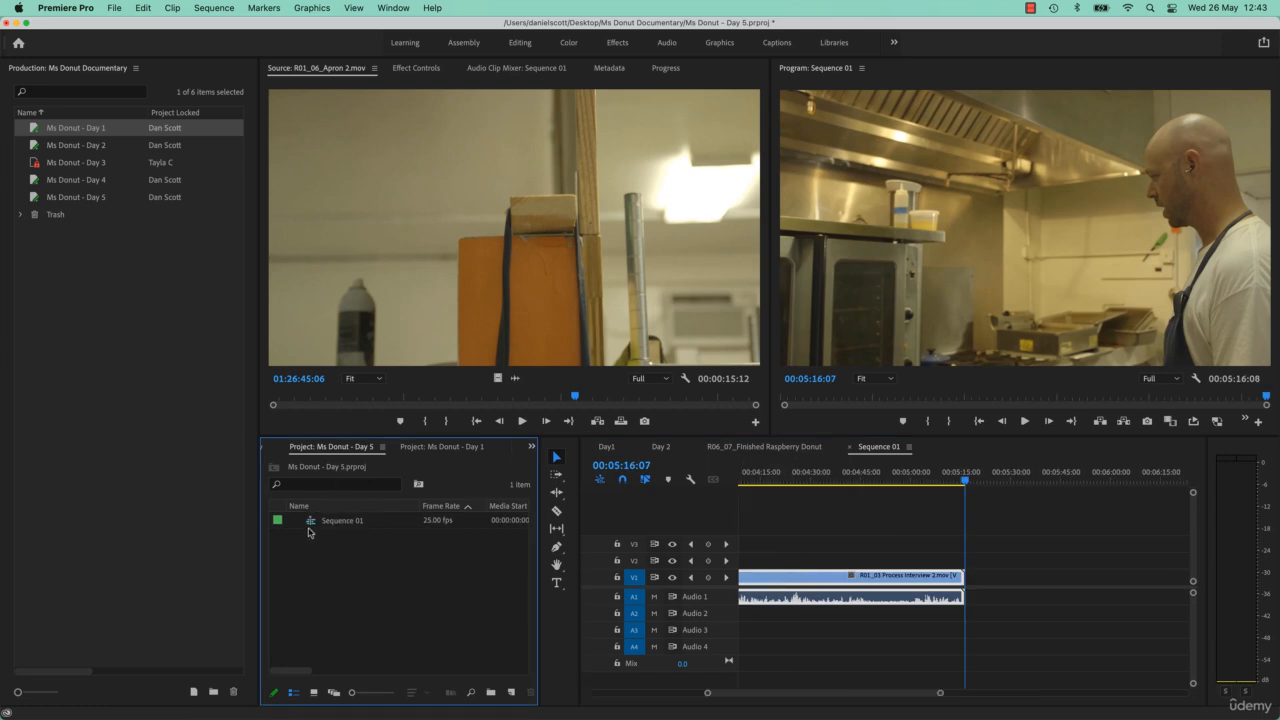
- Compare the Ms Donut - Day 1 and Ms Donut - Day 5 projects' contents and scrub the pasted clip to 00:04:18:22
click(443, 449)
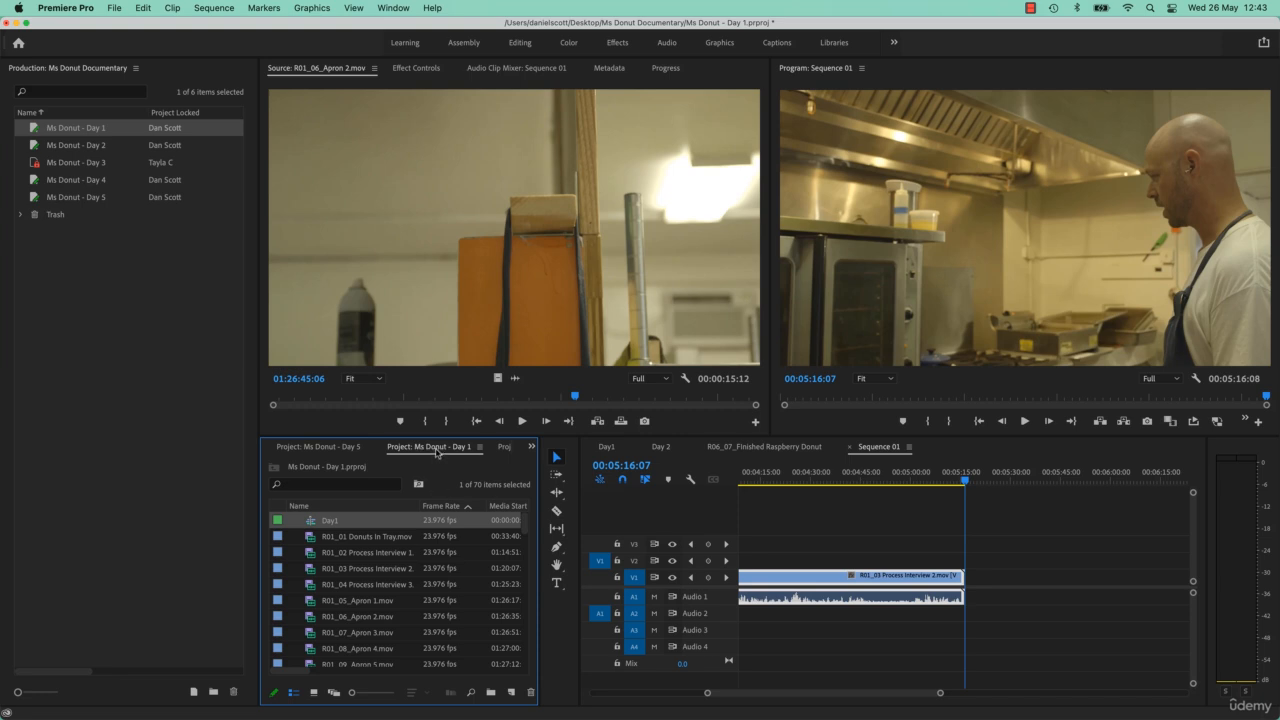
click(350, 446)
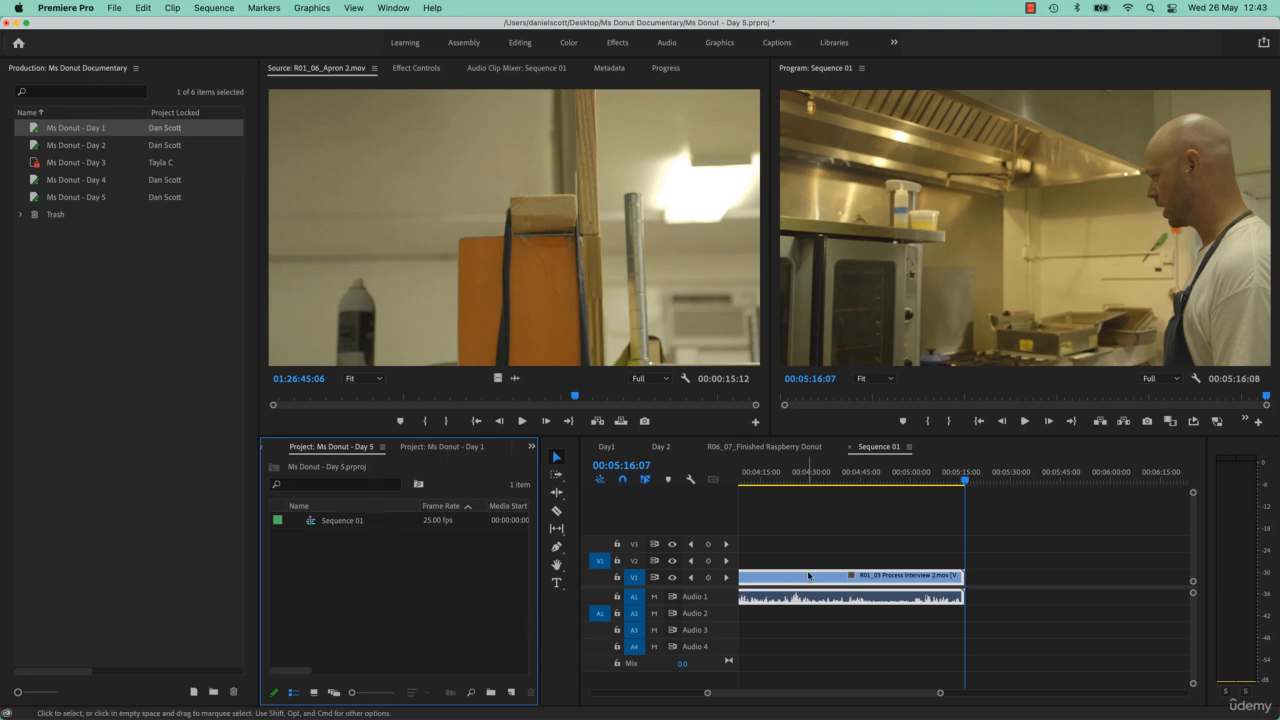
drag(812, 481, 773, 485)
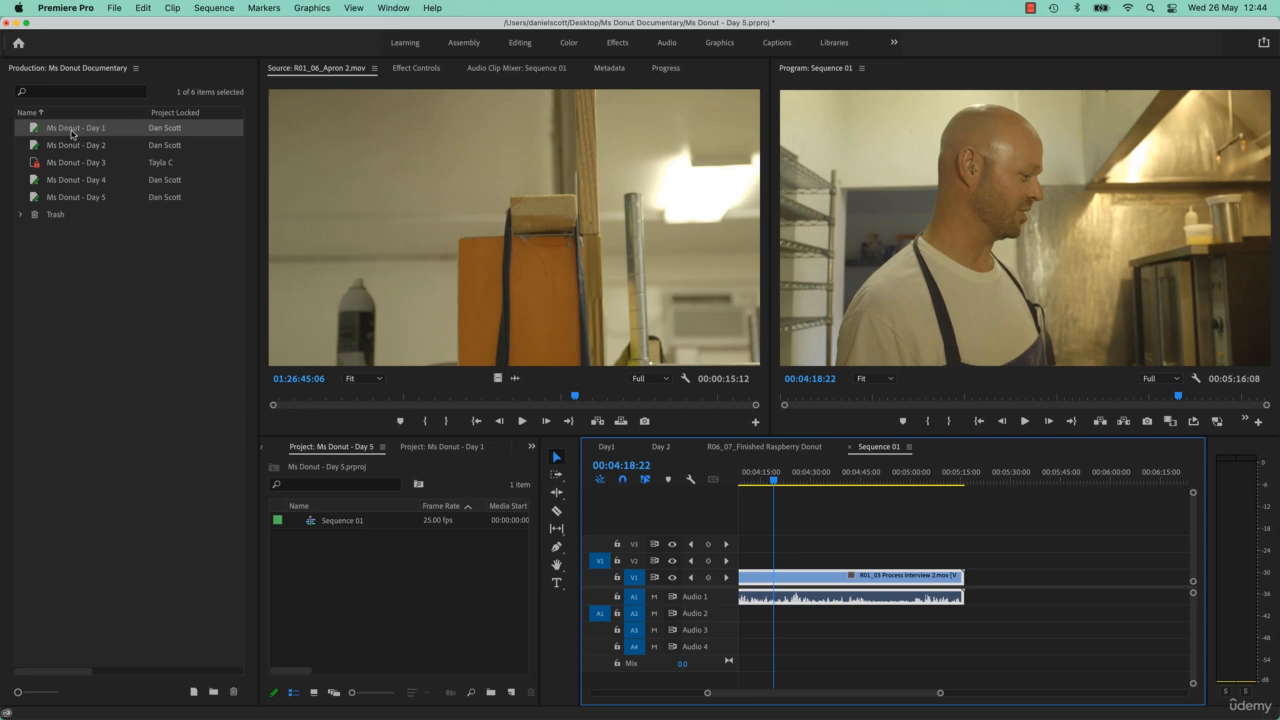
click(92, 200)
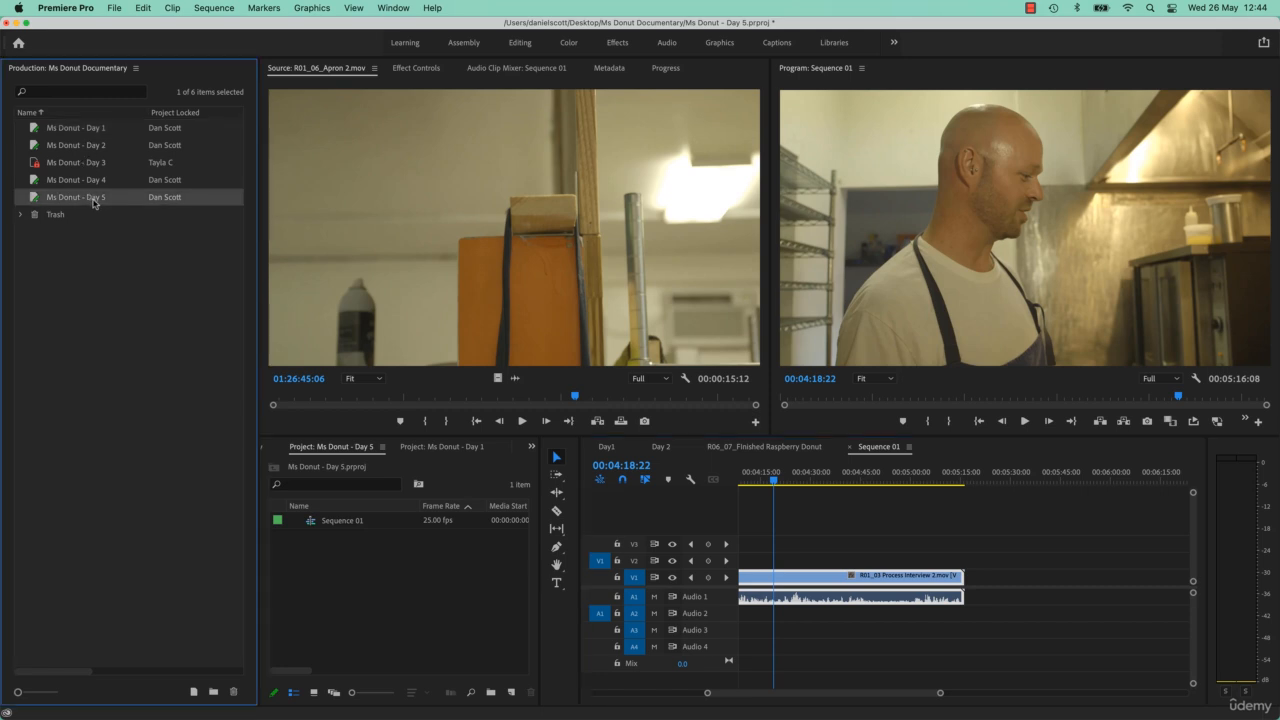
click(89, 128)
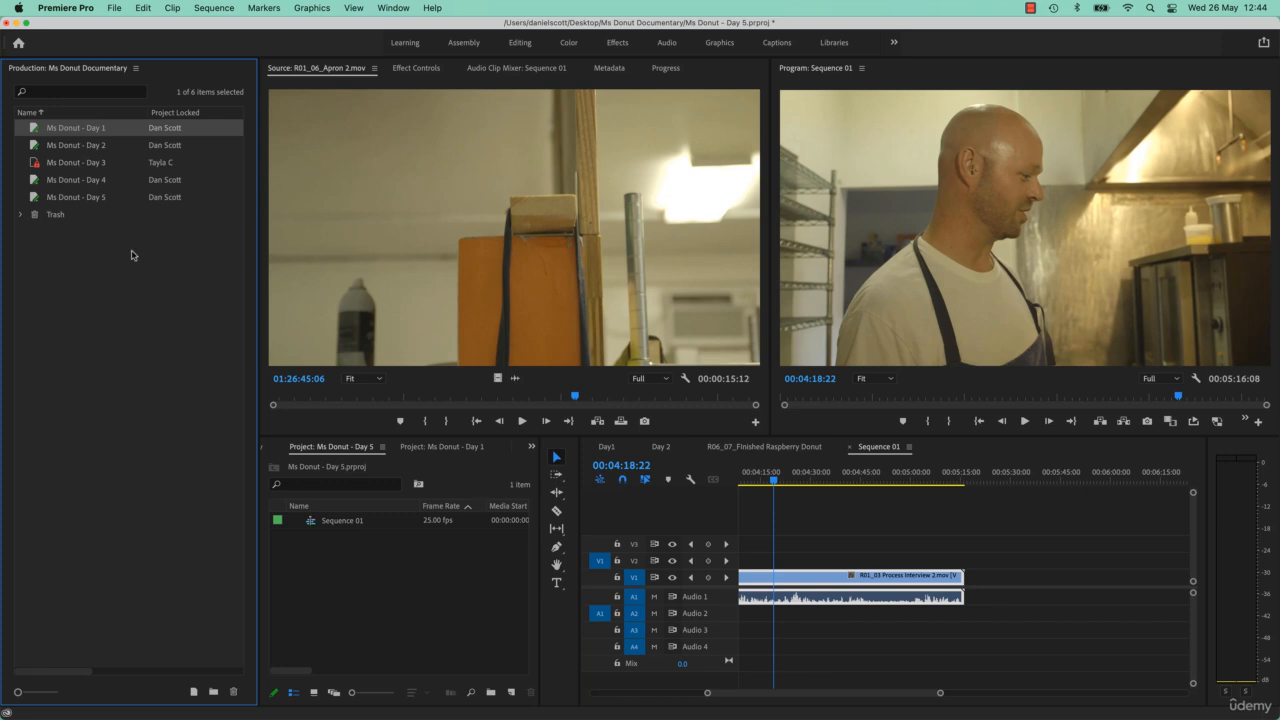
click(89, 201)
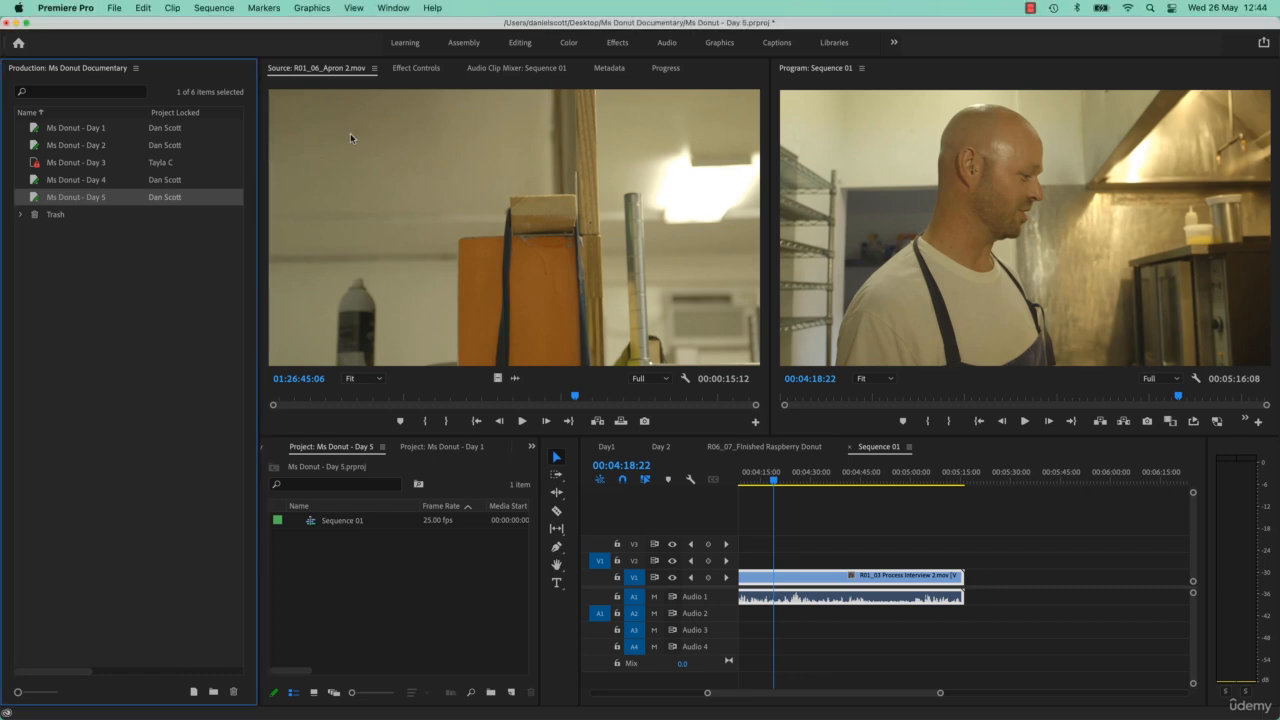
- Turn on Import Workspace from Projects, then shrink the Source and Program monitors and show the Ms Donut - Day 1 project
click(392, 9)
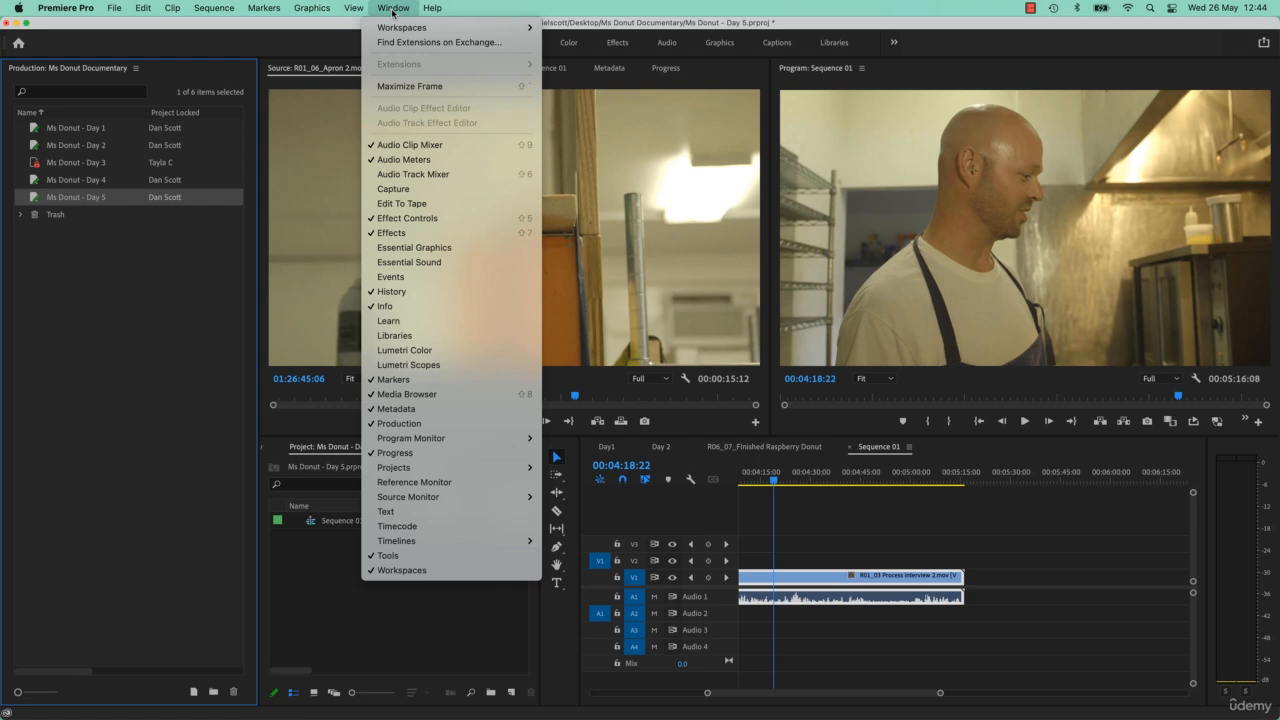
mouse_move(440, 27)
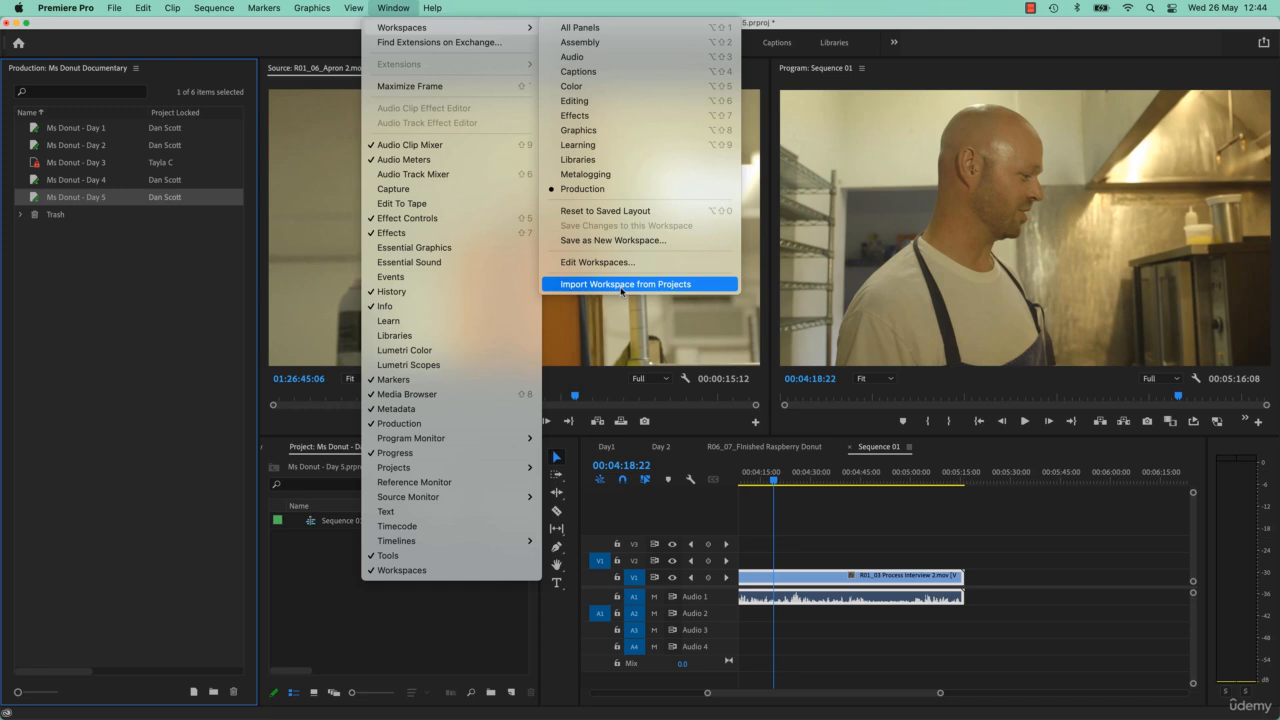
click(578, 286)
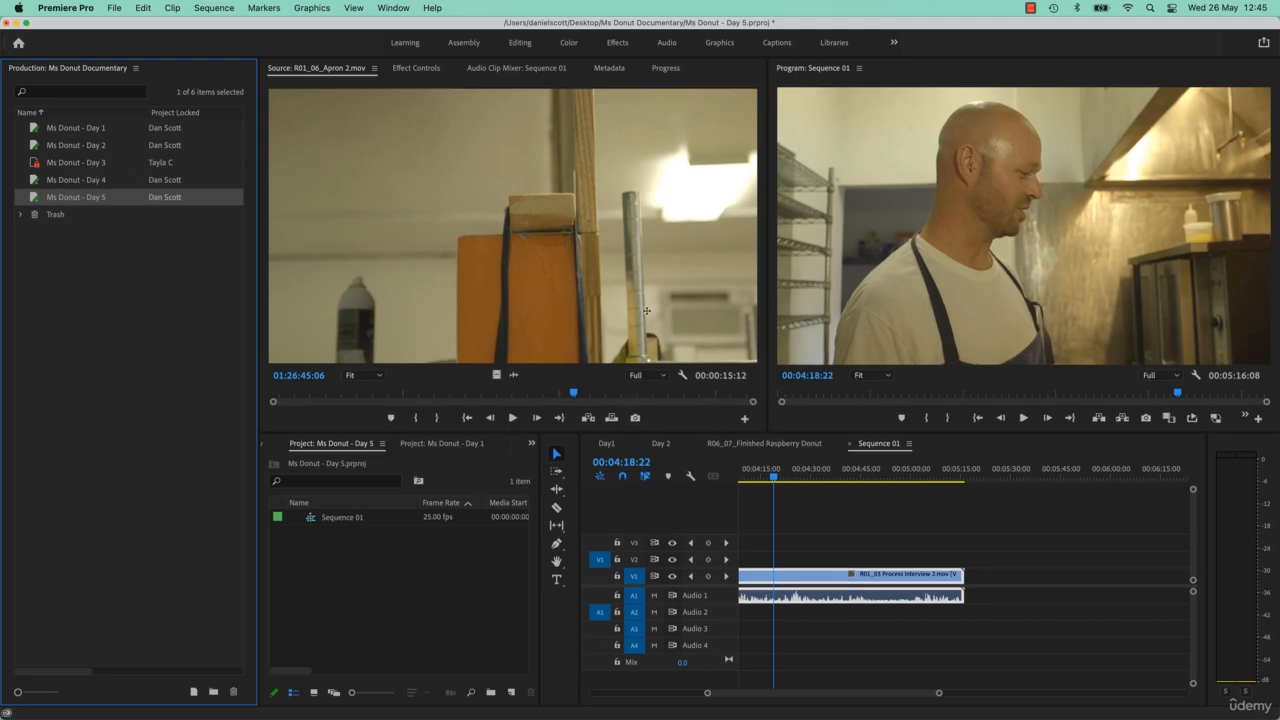
drag(770, 437, 770, 257)
click(432, 267)
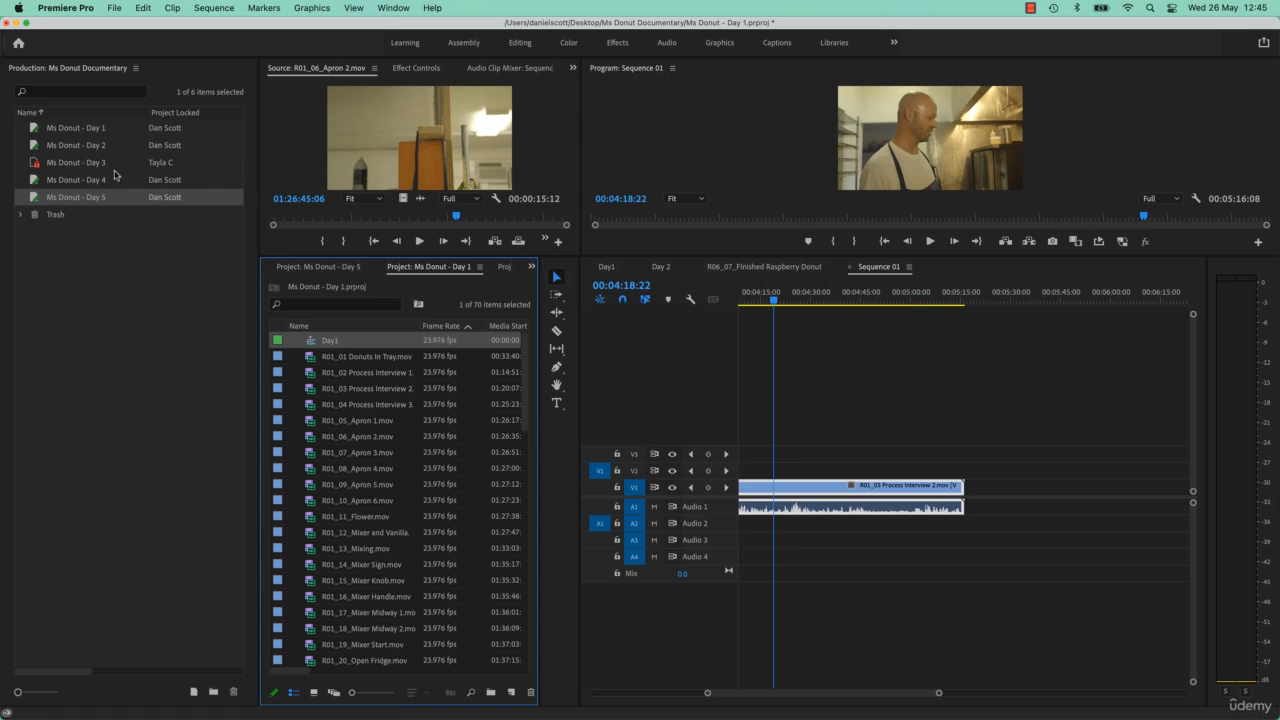
- Turn off Import Workspace from Projects, enlarge the Source and Program monitors, and clear the selection in the production list
click(392, 10)
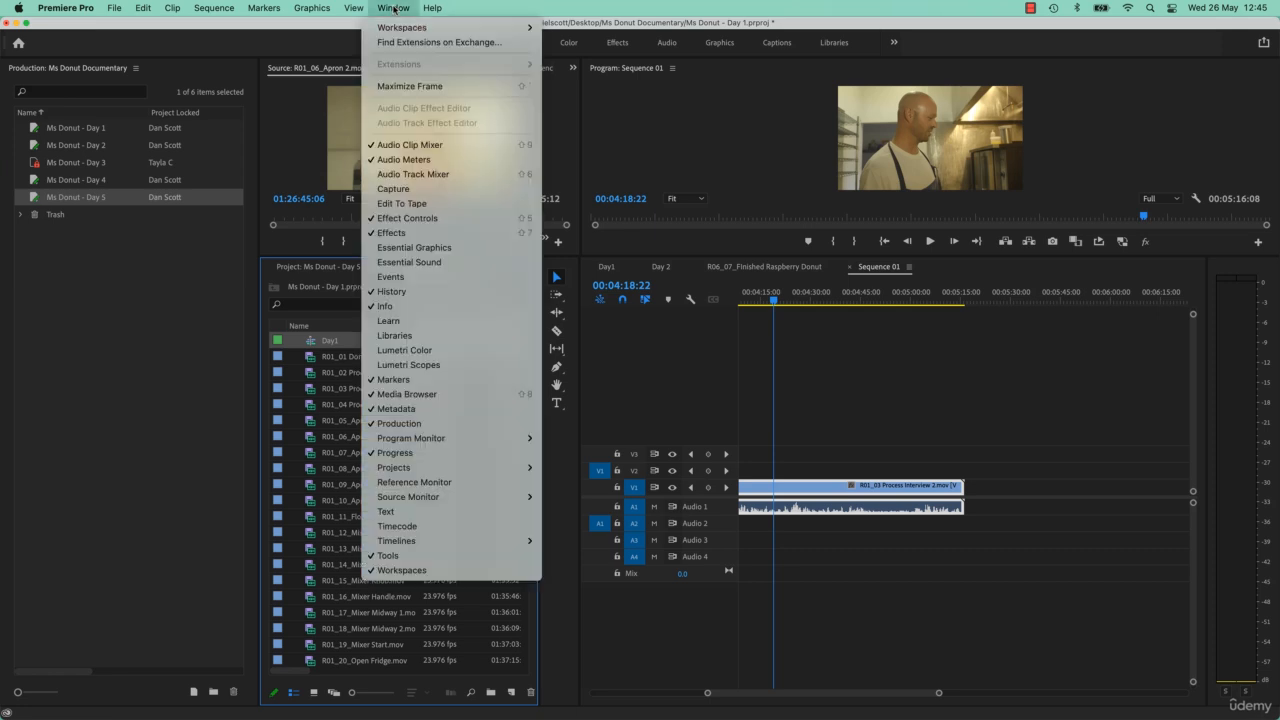
mouse_move(450, 27)
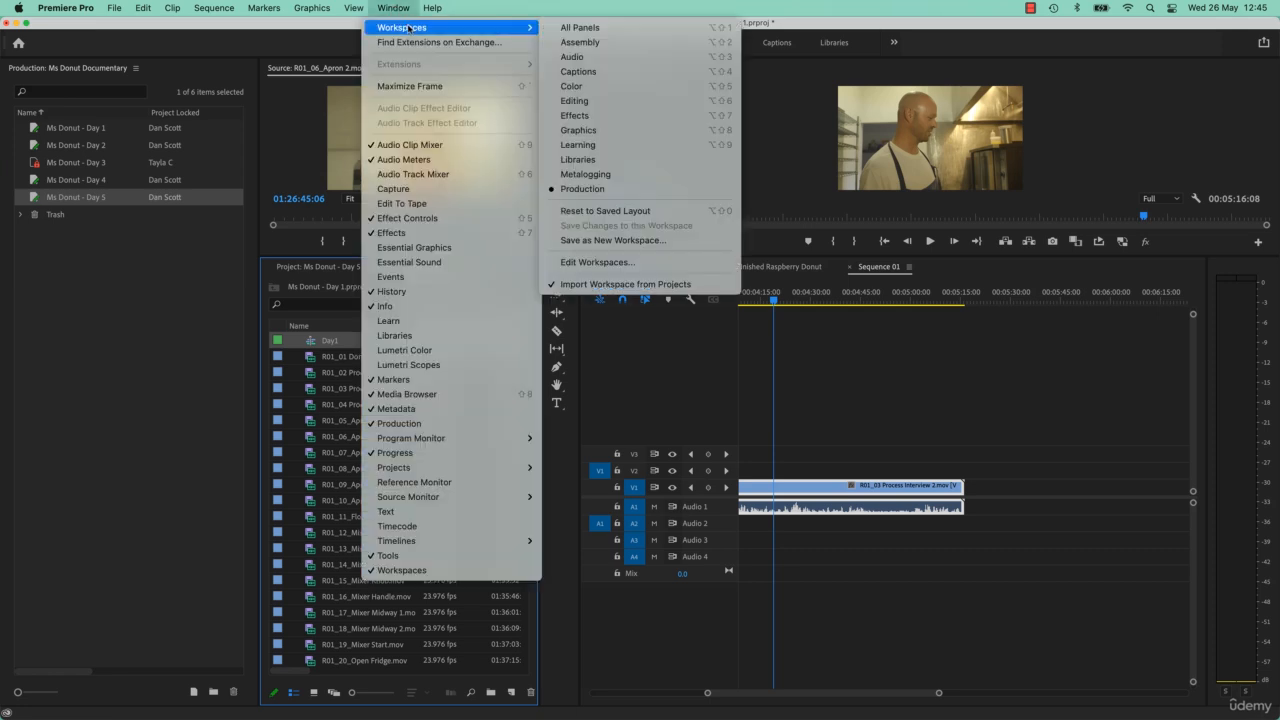
click(636, 285)
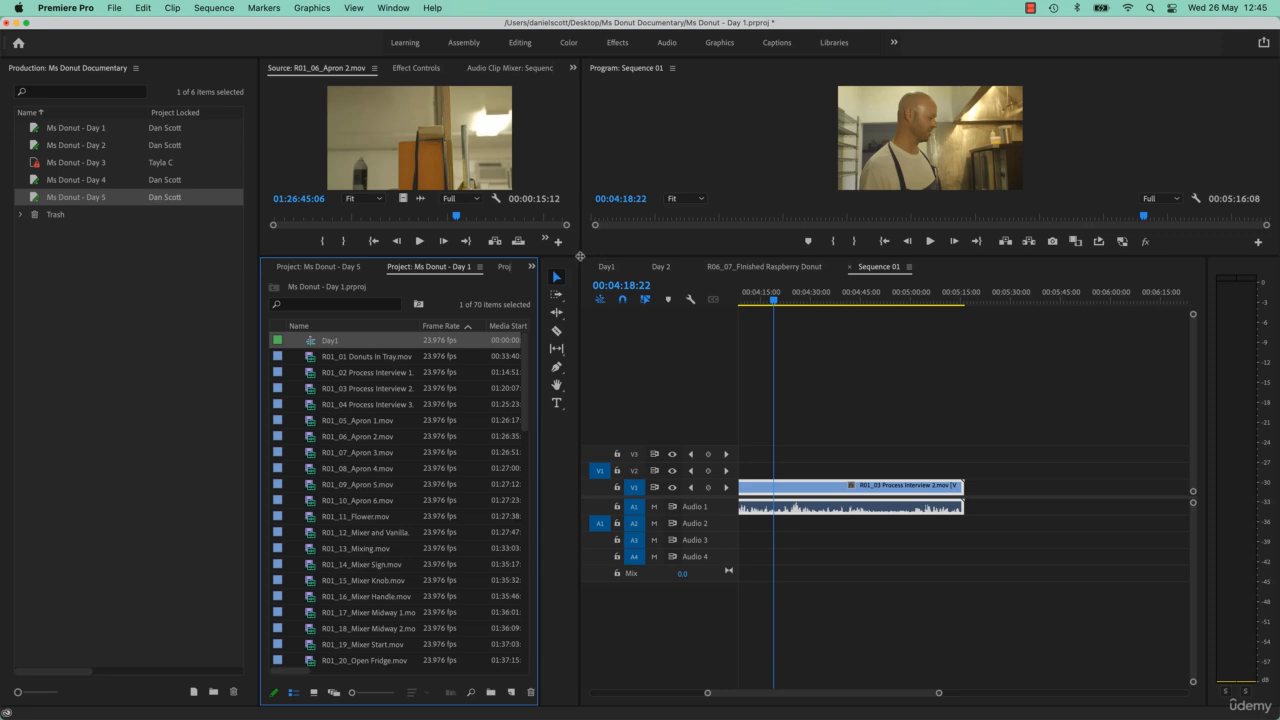
drag(580, 256, 580, 452)
click(84, 336)
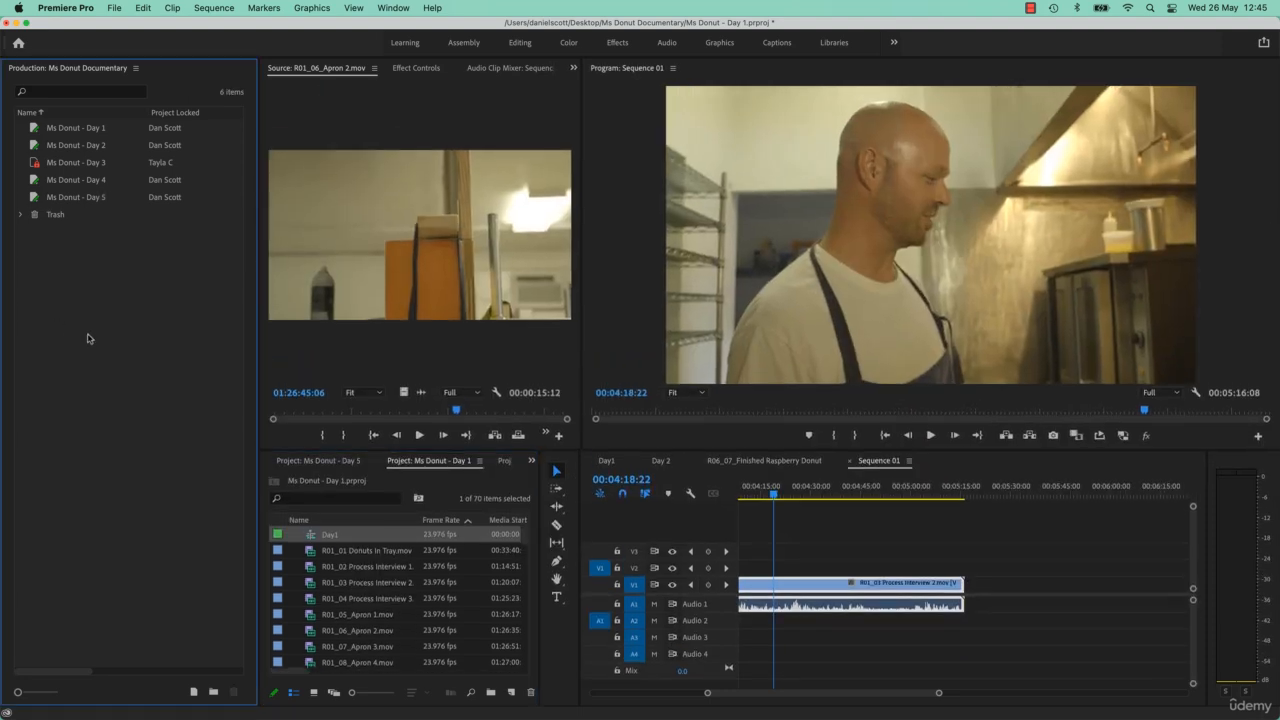